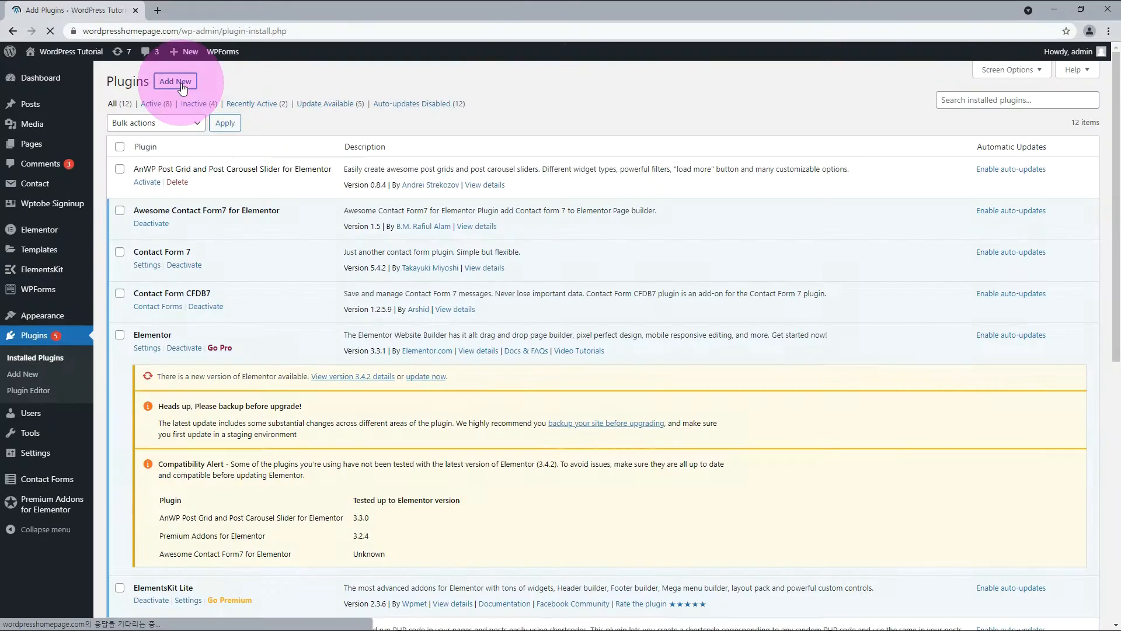
- Search the plugin directory for "Essential Addons for Elementor", then install and activate that plugin
{"action": "left_click", "coordinate": [166, 81]}
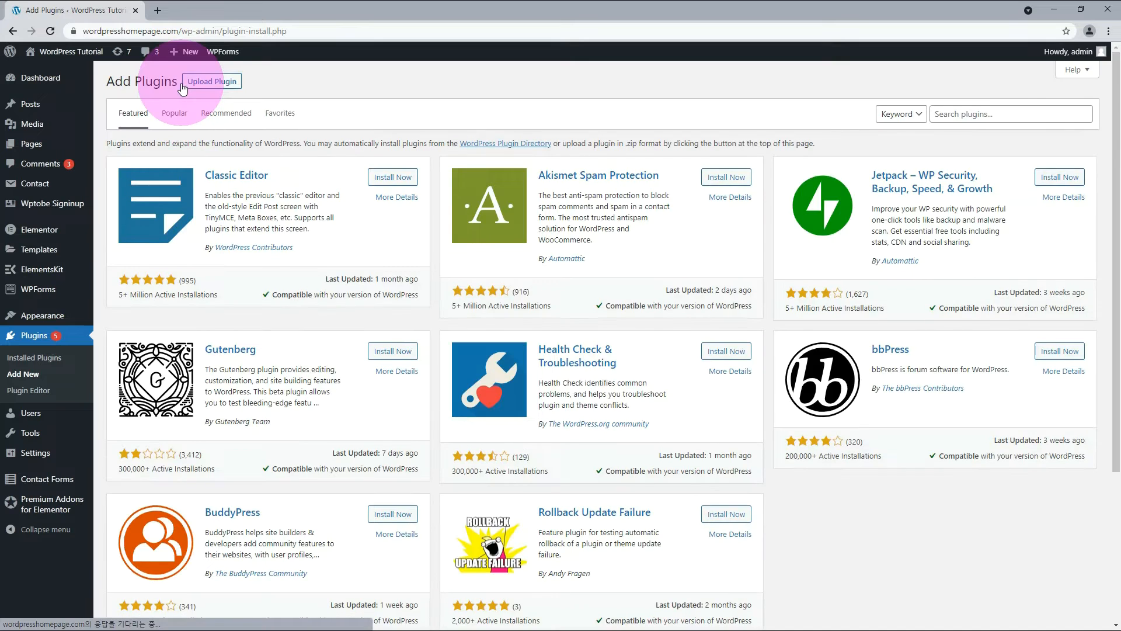
{"action": "left_click", "coordinate": [1046, 114]}
{"action": "type", "text": "Essential Addons for Elementor"}
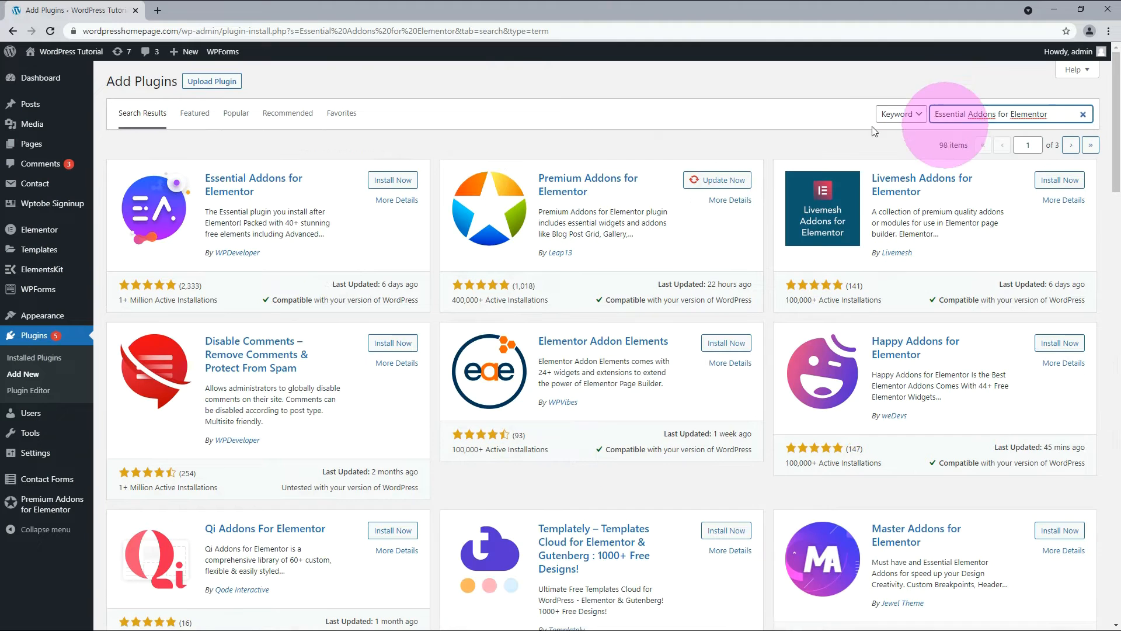
{"action": "left_click", "coordinate": [390, 181]}
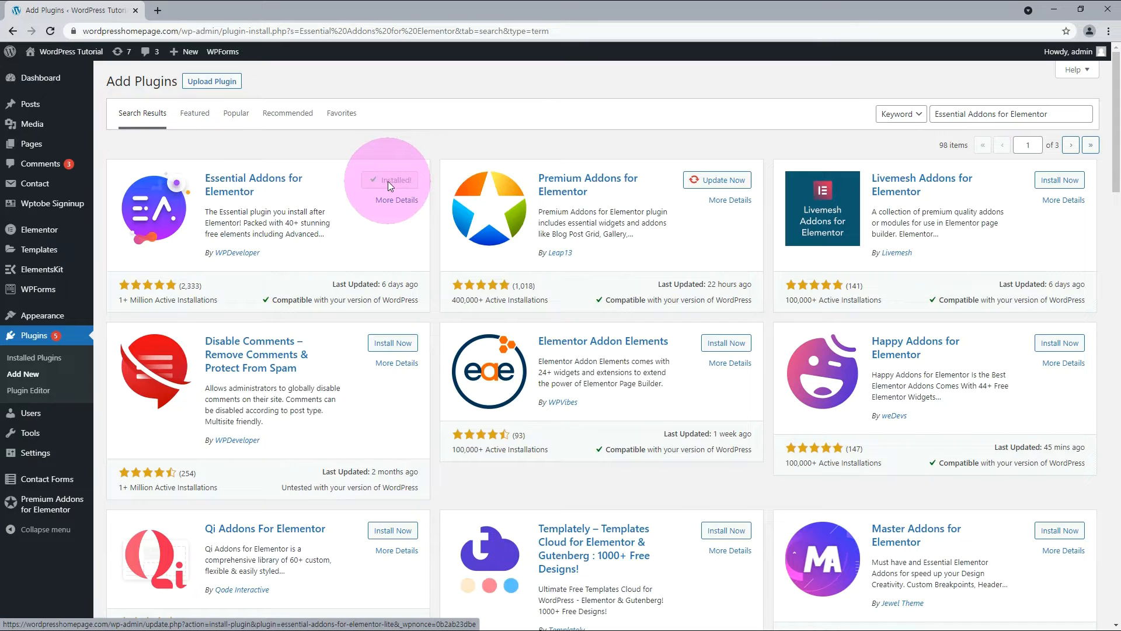
{"action": "left_click", "coordinate": [389, 182]}
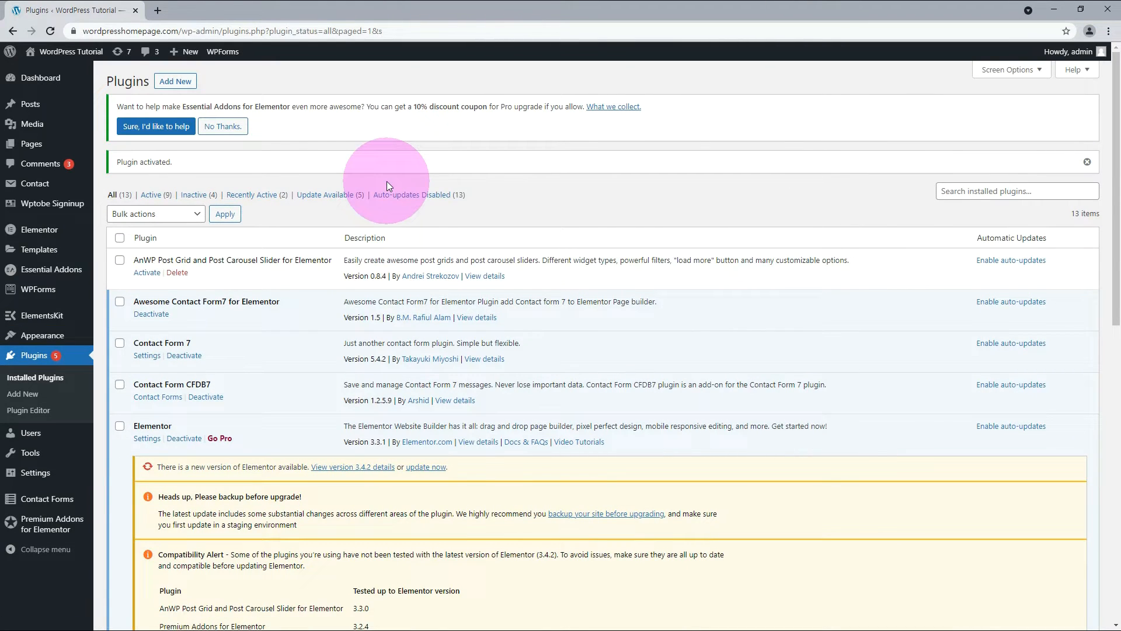
- Search the plugin directory for "ElementsKit Lite", then install and activate the Elements kit Elementor addons plugin
{"action": "left_click", "coordinate": [957, 166]}
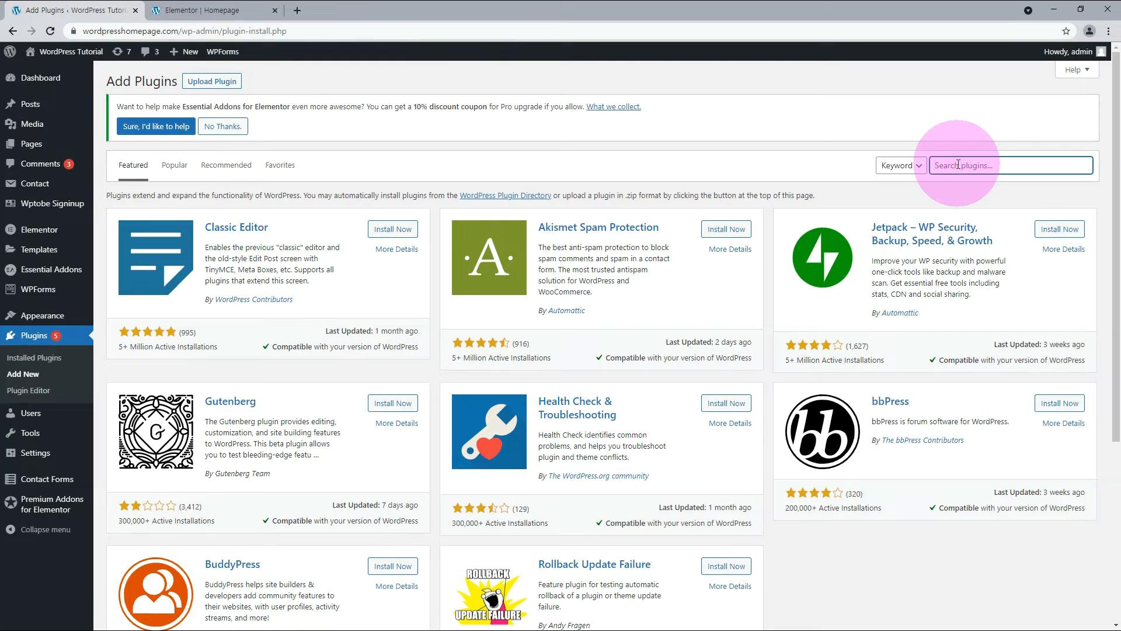
{"action": "type", "text": "ElementsKit Lite"}
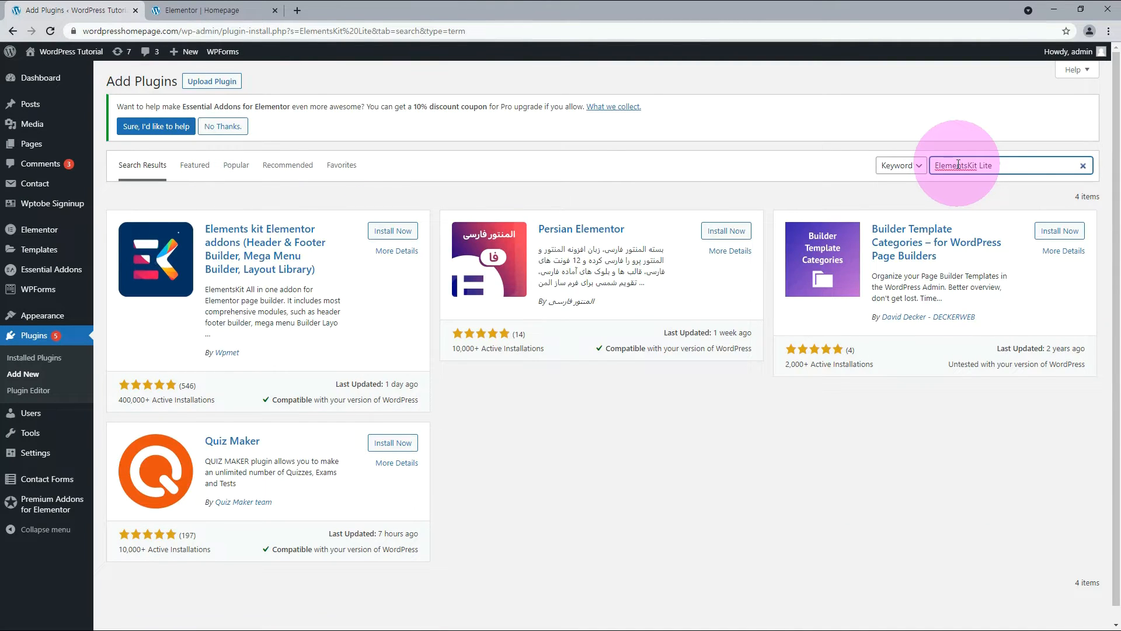
{"action": "left_click", "coordinate": [380, 232]}
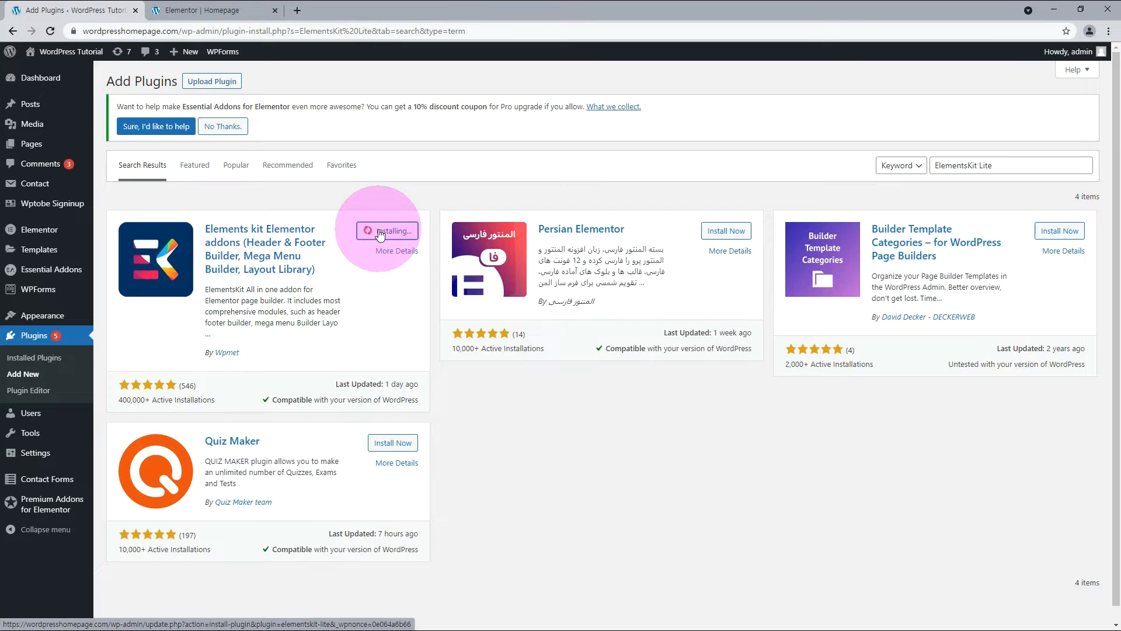
{"action": "left_click", "coordinate": [393, 232]}
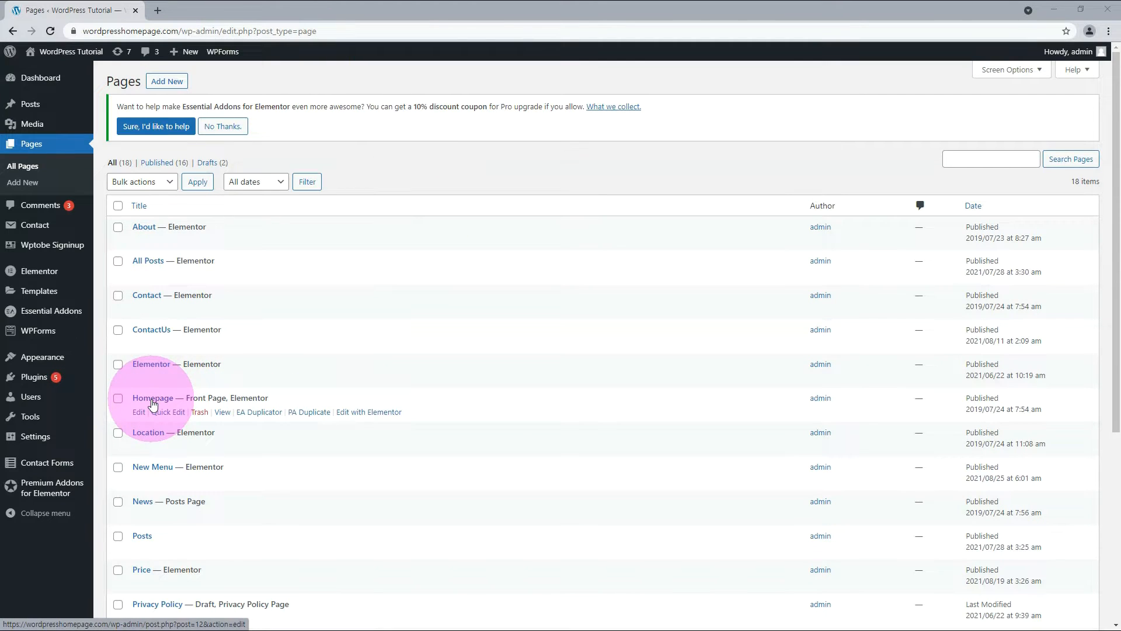
- Open the Homepage front page for editing with Elementor
{"action": "double_click", "coordinate": [196, 398]}
{"action": "left_click_drag", "start_coordinate": [214, 399], "coordinate": [227, 399]}
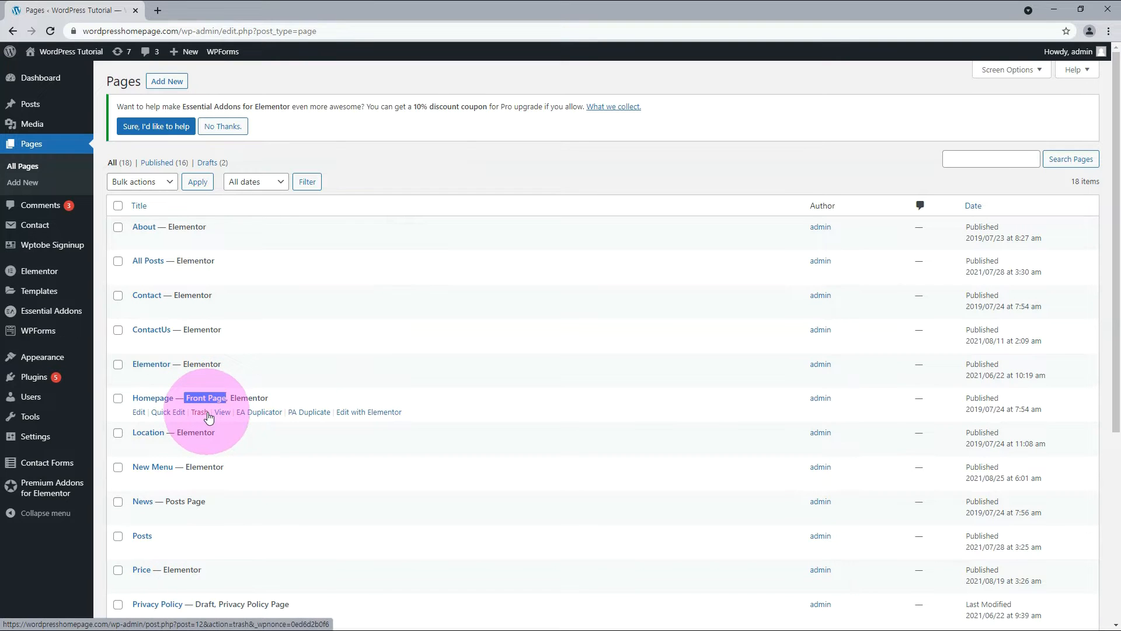
{"action": "left_click", "coordinate": [359, 413]}
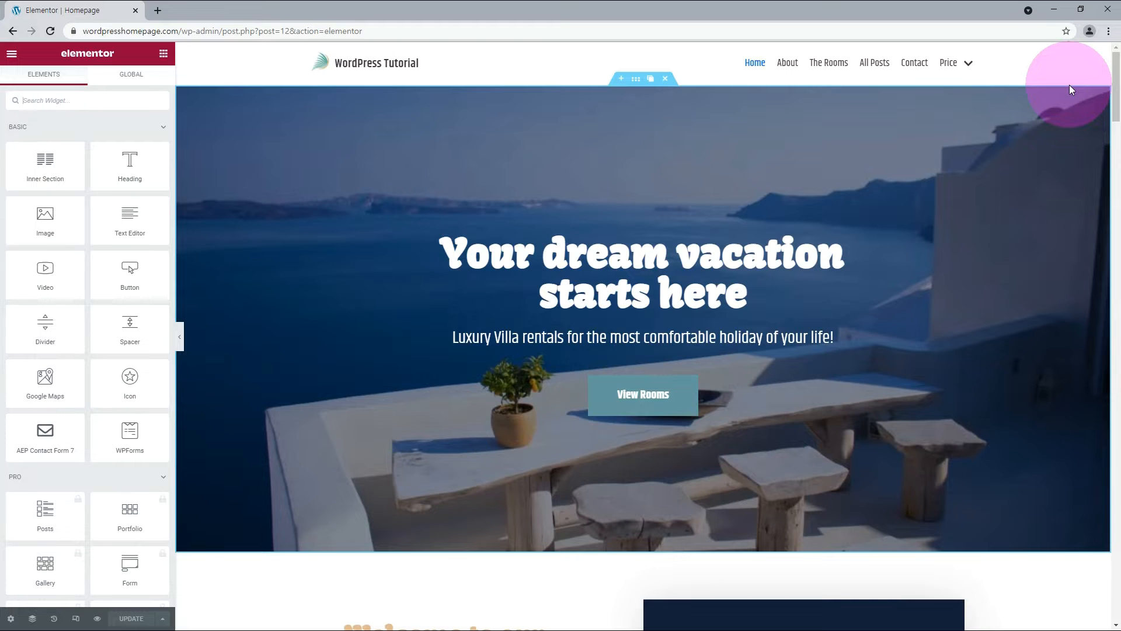
- Delete all existing content sections from the homepage, starting with the "Your dream vacation starts here" hero section
{"action": "left_click", "coordinate": [664, 78]}
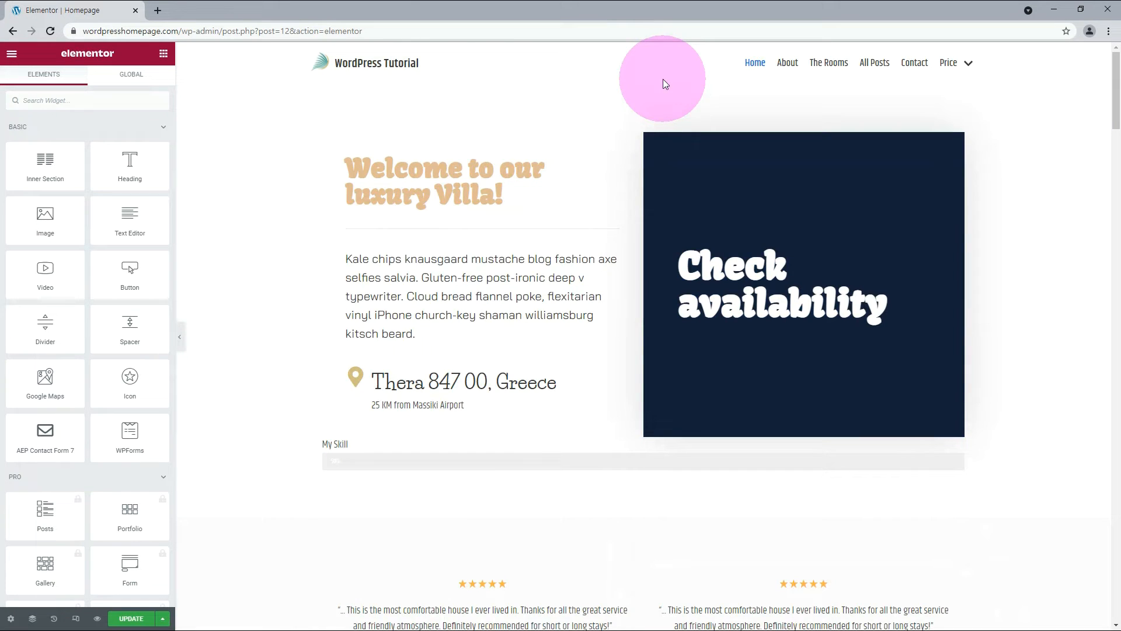
{"action": "mouse_move", "coordinate": [677, 122]}
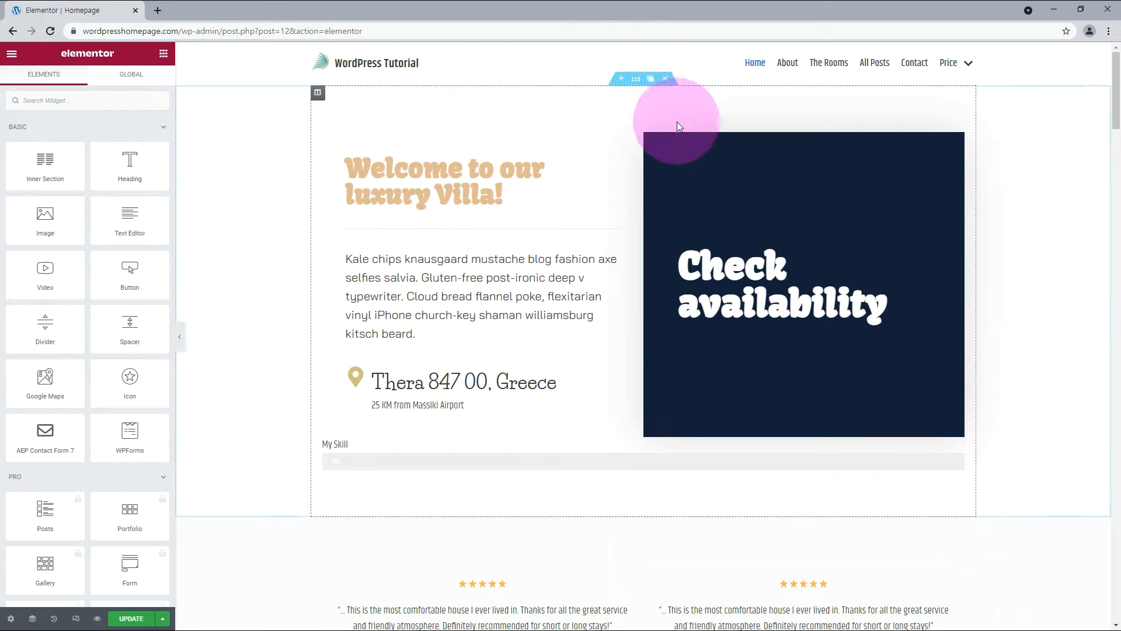
{"action": "left_click", "coordinate": [667, 79]}
{"action": "left_click", "coordinate": [667, 79]}
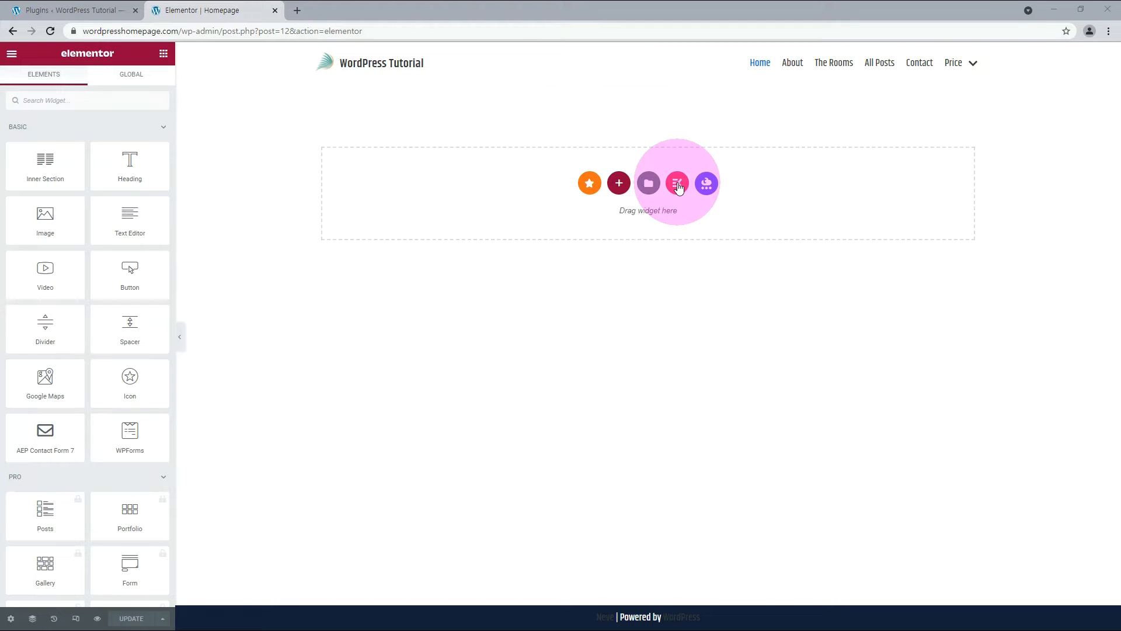
- Insert the spa home page template with the massage hero image and "Beauty Center" section from the ElementsKit page library
{"action": "left_click", "coordinate": [677, 184]}
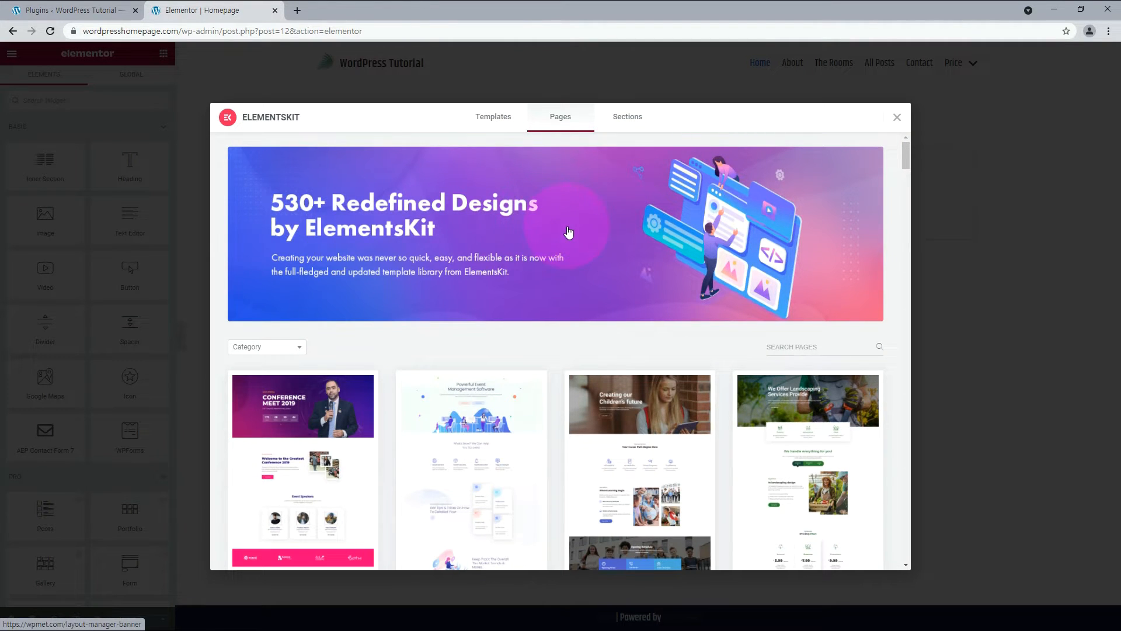
{"action": "scroll", "coordinate": [568, 233], "scroll_direction": "down", "scroll_amount": 5}
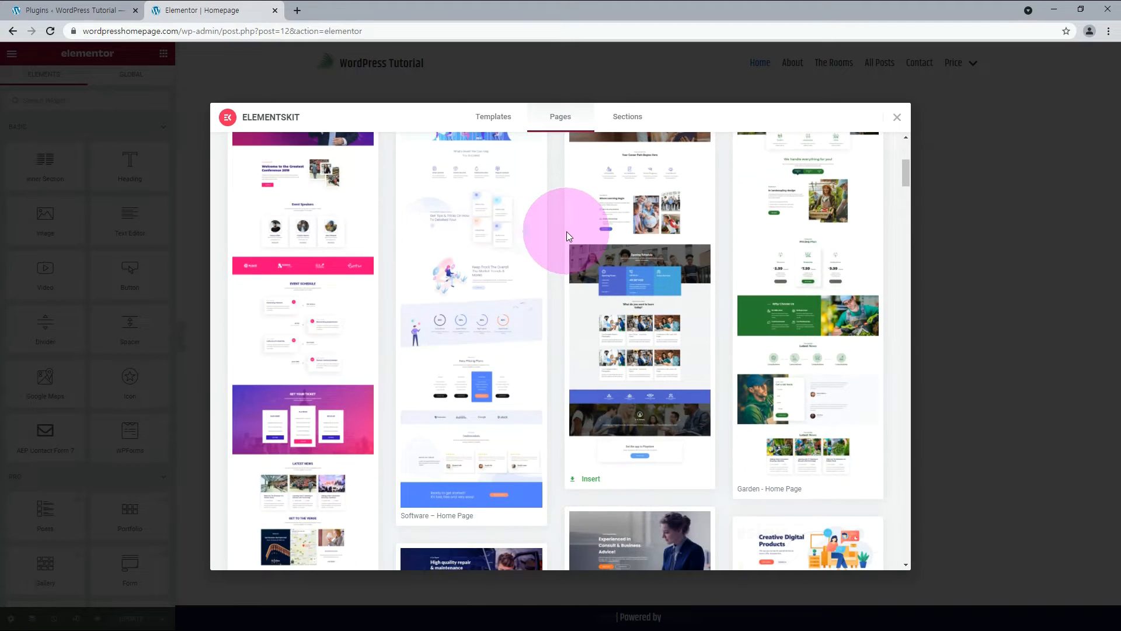
{"action": "scroll", "coordinate": [566, 231], "scroll_direction": "down", "scroll_amount": 4}
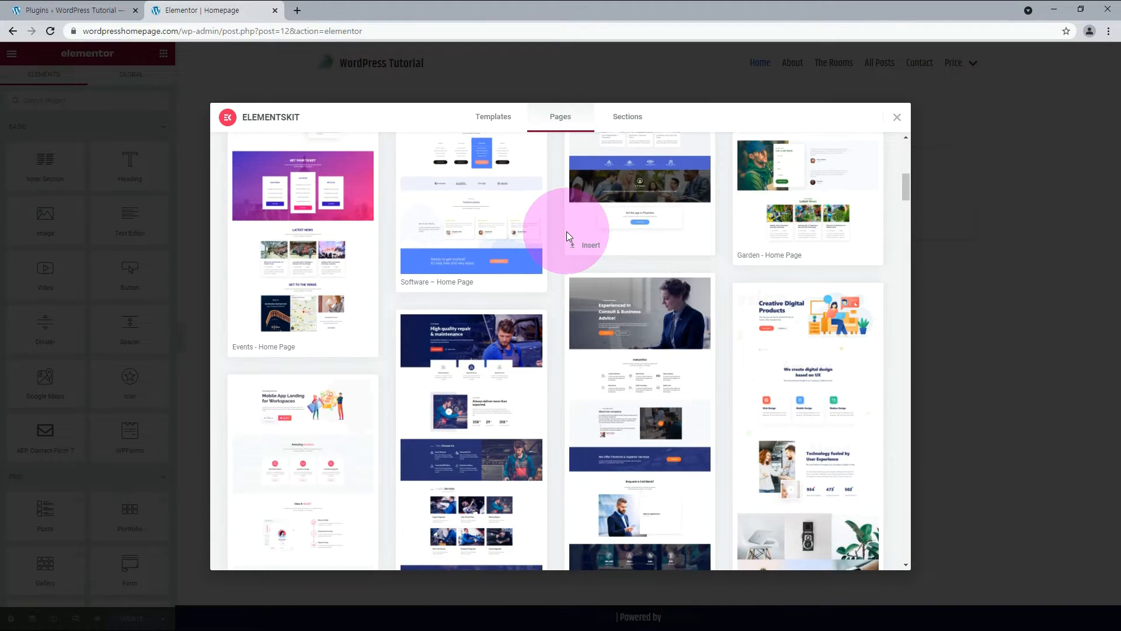
{"action": "scroll", "coordinate": [566, 232], "scroll_direction": "down", "scroll_amount": 5}
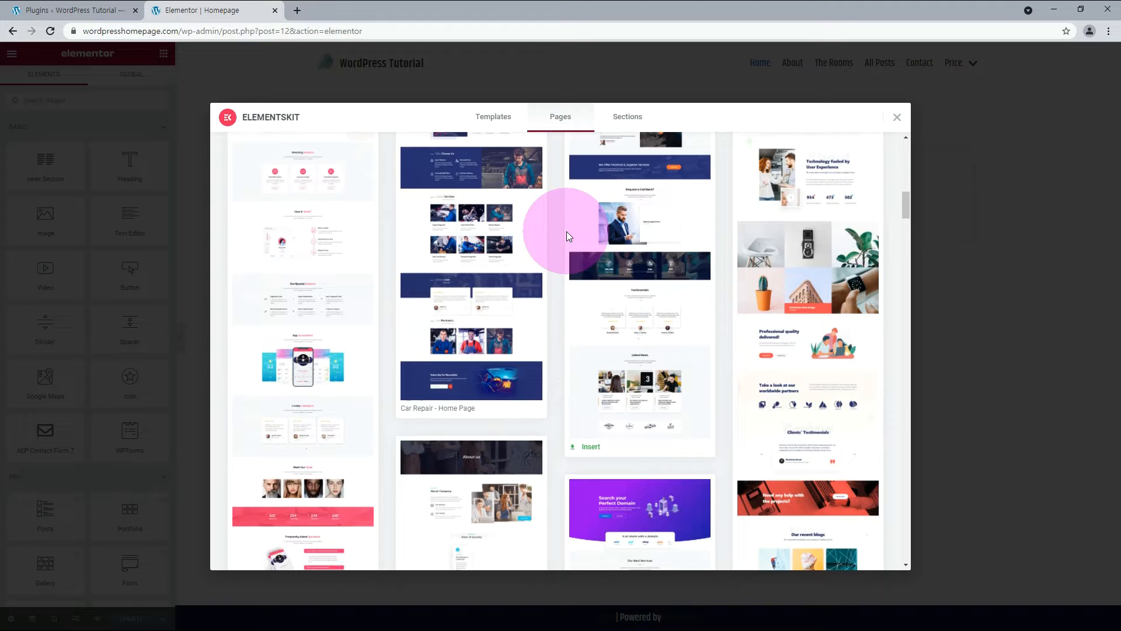
{"action": "scroll", "coordinate": [567, 231], "scroll_direction": "down", "scroll_amount": 15}
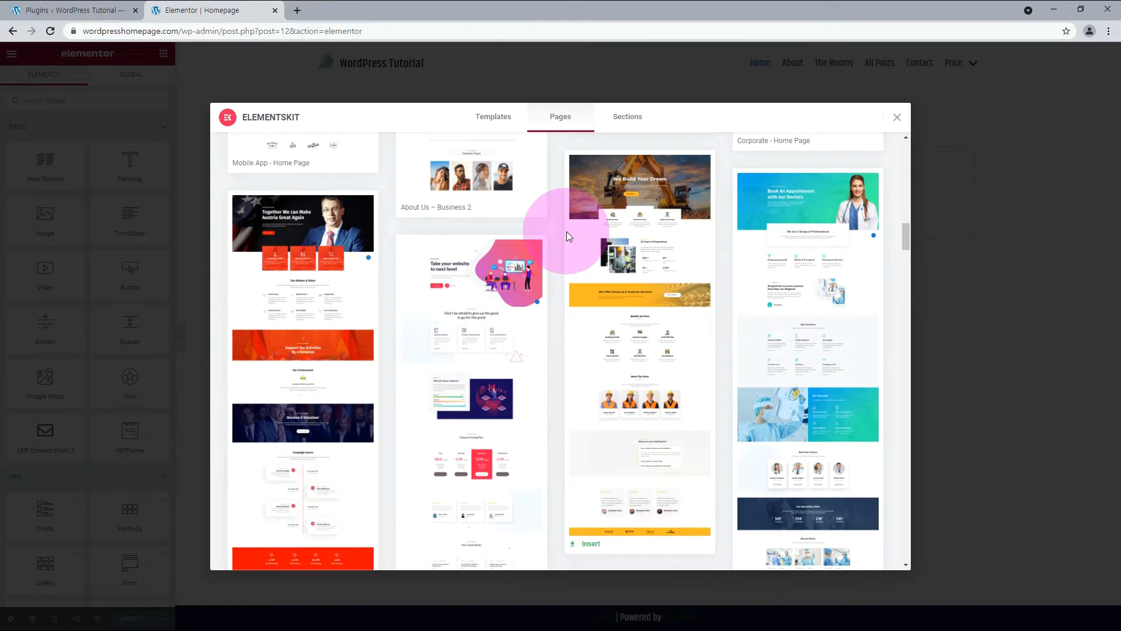
{"action": "scroll", "coordinate": [566, 232], "scroll_direction": "down", "scroll_amount": 6}
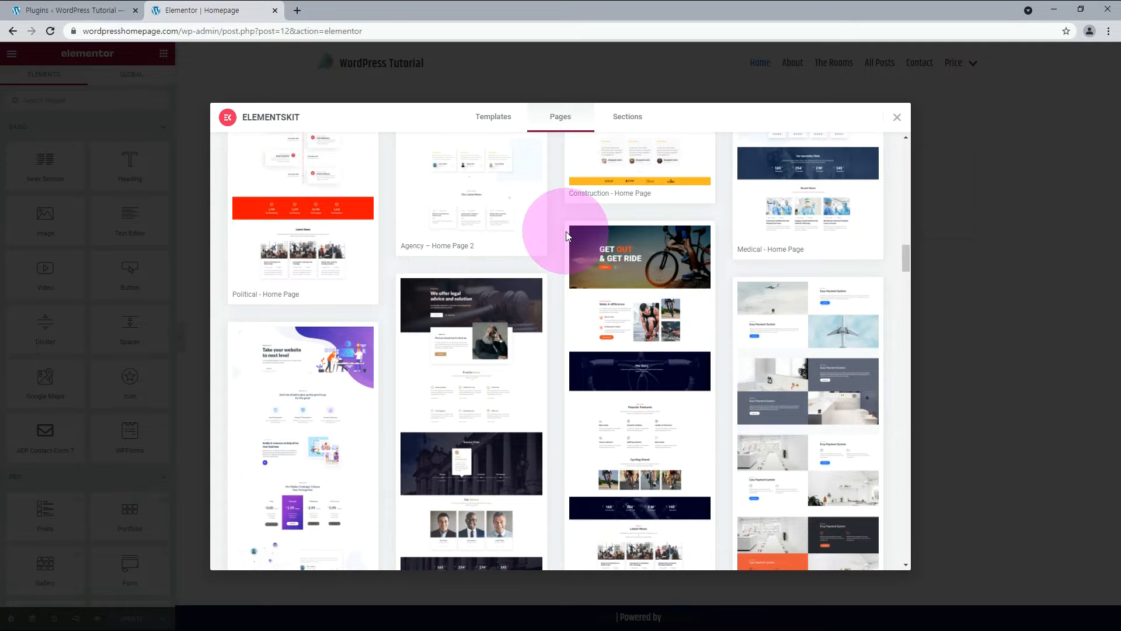
{"action": "scroll", "coordinate": [566, 231], "scroll_direction": "down", "scroll_amount": 8}
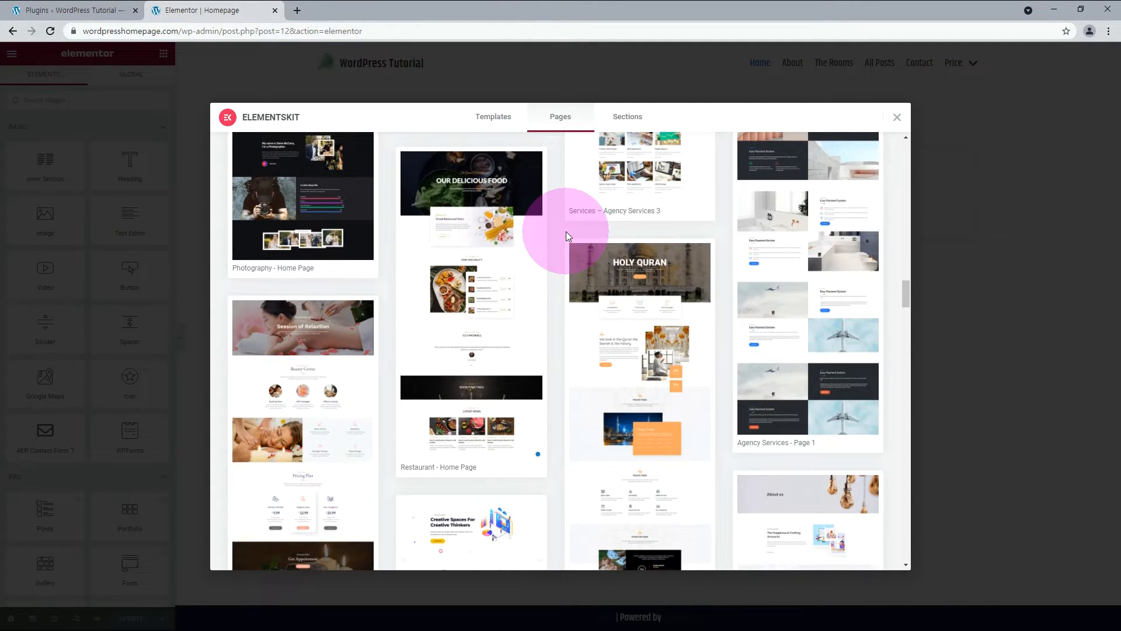
{"action": "scroll", "coordinate": [566, 231], "scroll_direction": "down", "scroll_amount": 1}
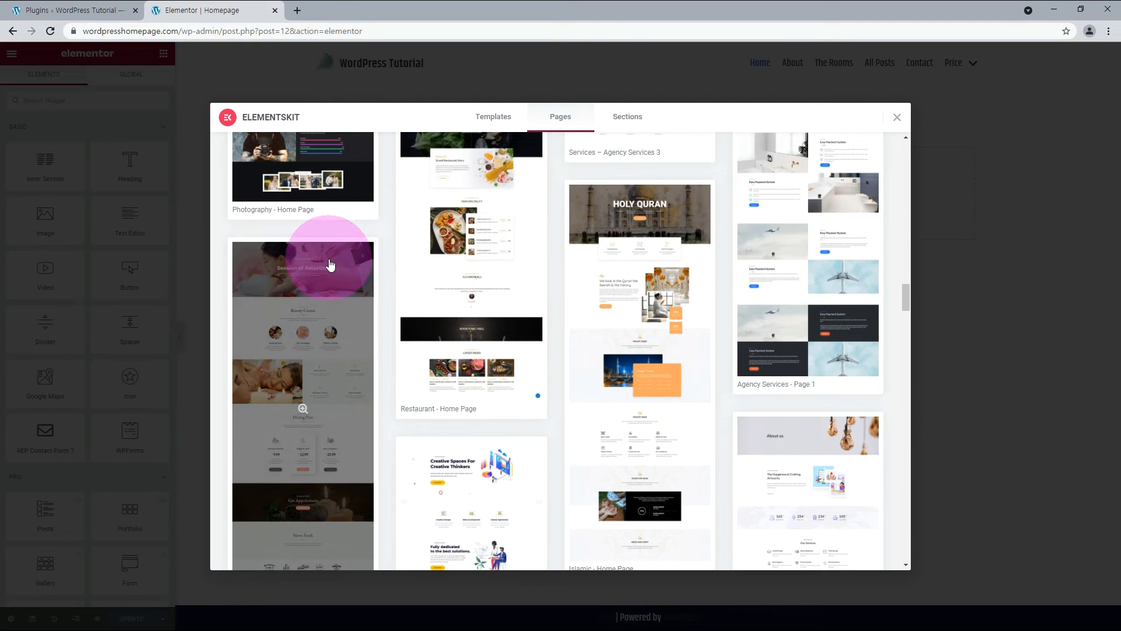
{"action": "scroll", "coordinate": [330, 264], "scroll_direction": "down", "scroll_amount": 1}
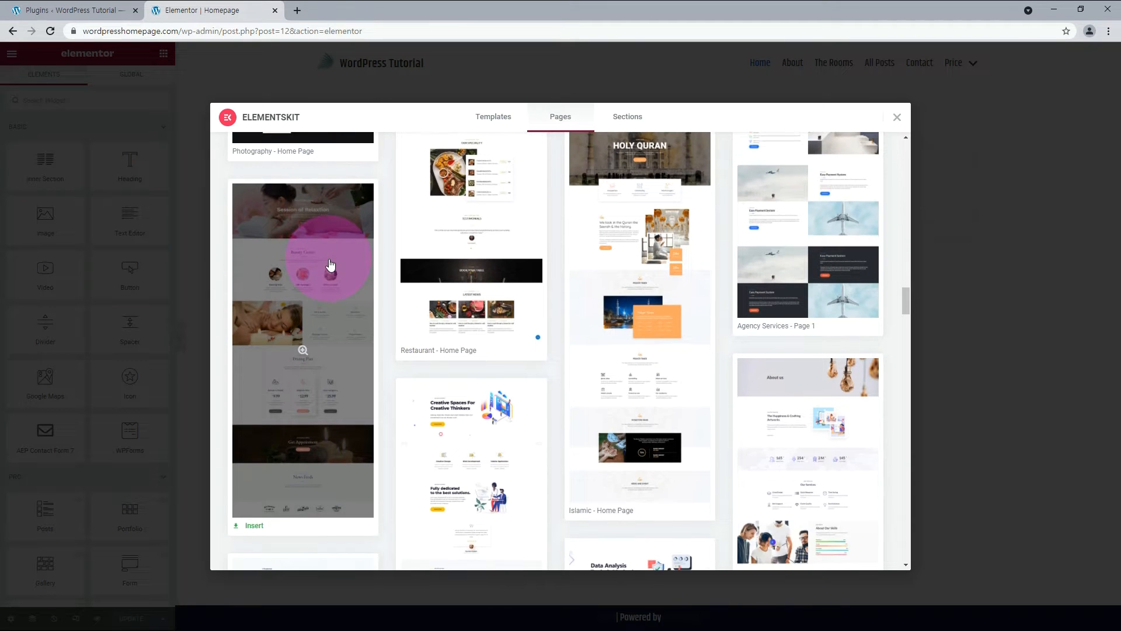
{"action": "left_click", "coordinate": [245, 528]}
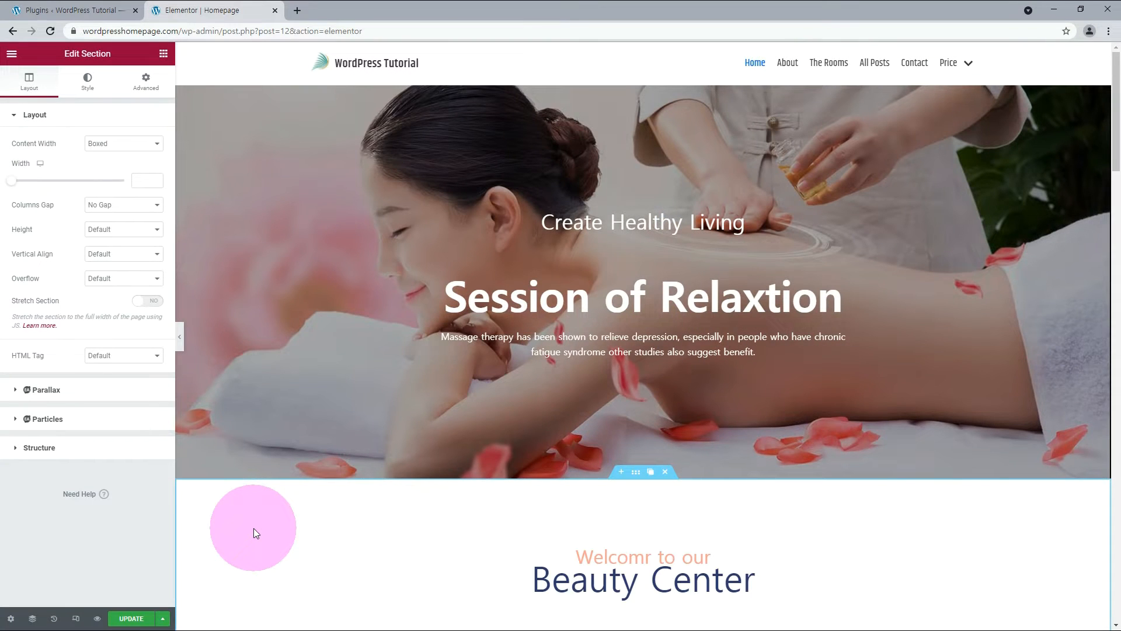
- Review the live homepage from the hero section down through the treatments, pricing plan and appointment sections
{"action": "left_click", "coordinate": [359, 10]}
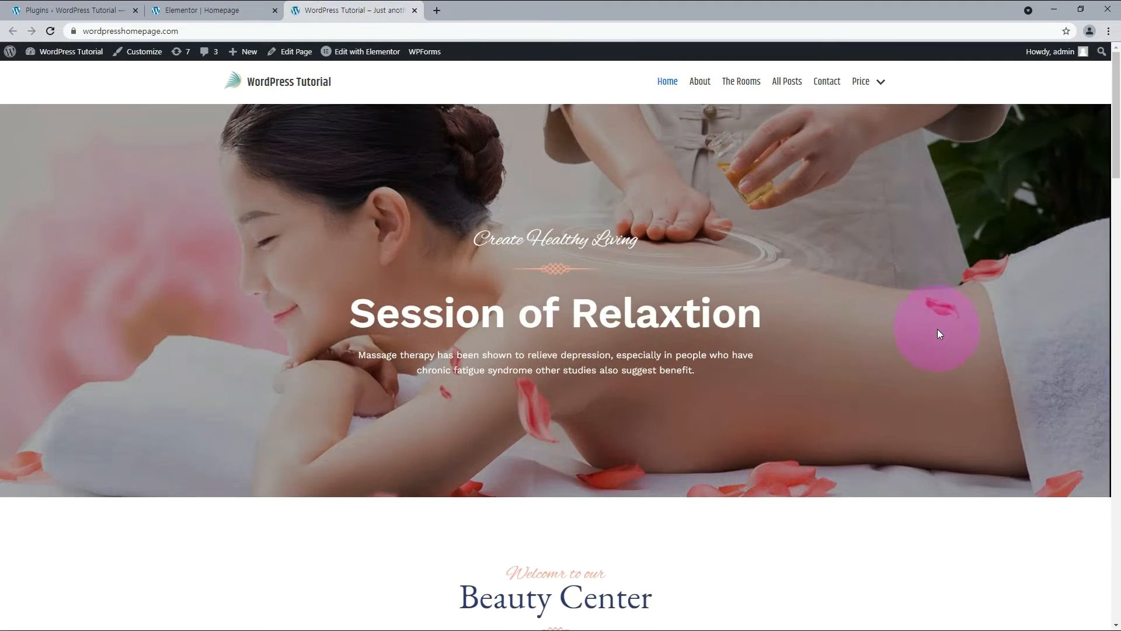
{"action": "scroll", "coordinate": [937, 329], "scroll_direction": "down", "scroll_amount": 5}
{"action": "scroll", "coordinate": [938, 333], "scroll_direction": "down", "scroll_amount": 5}
{"action": "scroll", "coordinate": [993, 365], "scroll_direction": "down", "scroll_amount": 9}
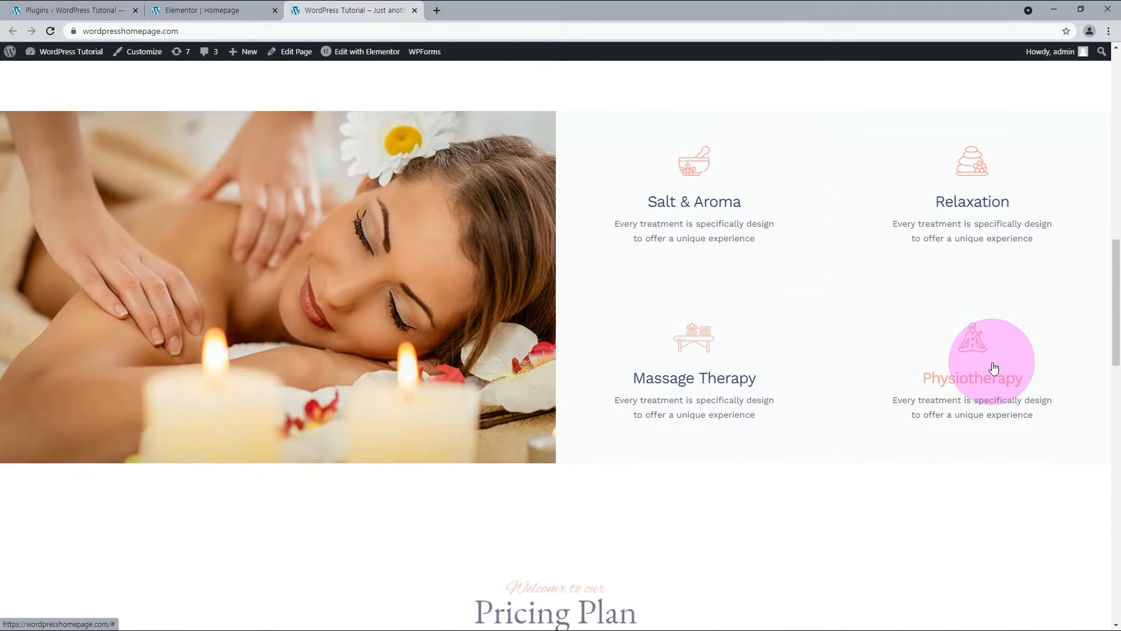
{"action": "scroll", "coordinate": [993, 363], "scroll_direction": "down", "scroll_amount": 14}
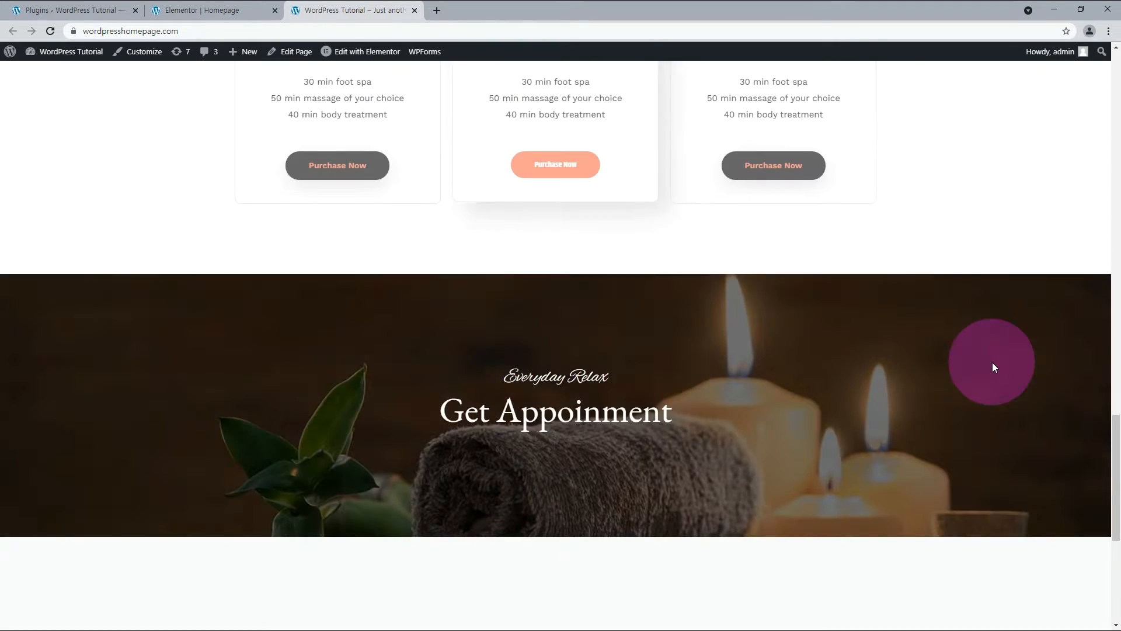
{"action": "scroll", "coordinate": [993, 363], "scroll_direction": "down", "scroll_amount": 2}
{"action": "scroll", "coordinate": [992, 362], "scroll_direction": "up", "scroll_amount": 20}
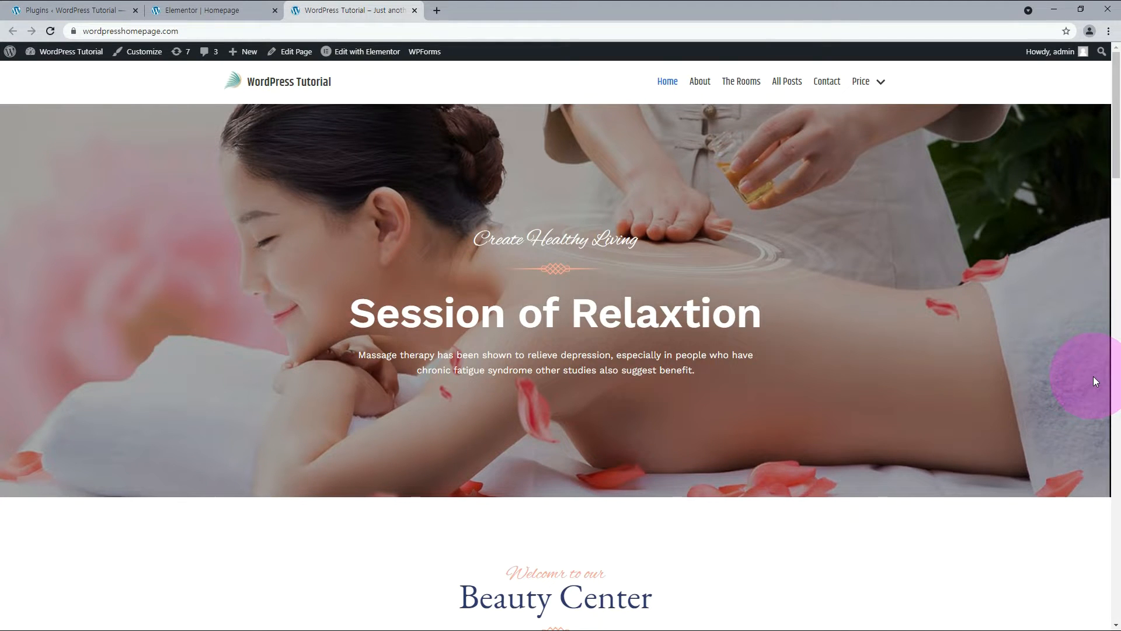
- Return to the Elementor editor of the Homepage and exit to the WordPress page editor
{"action": "left_click", "coordinate": [202, 10]}
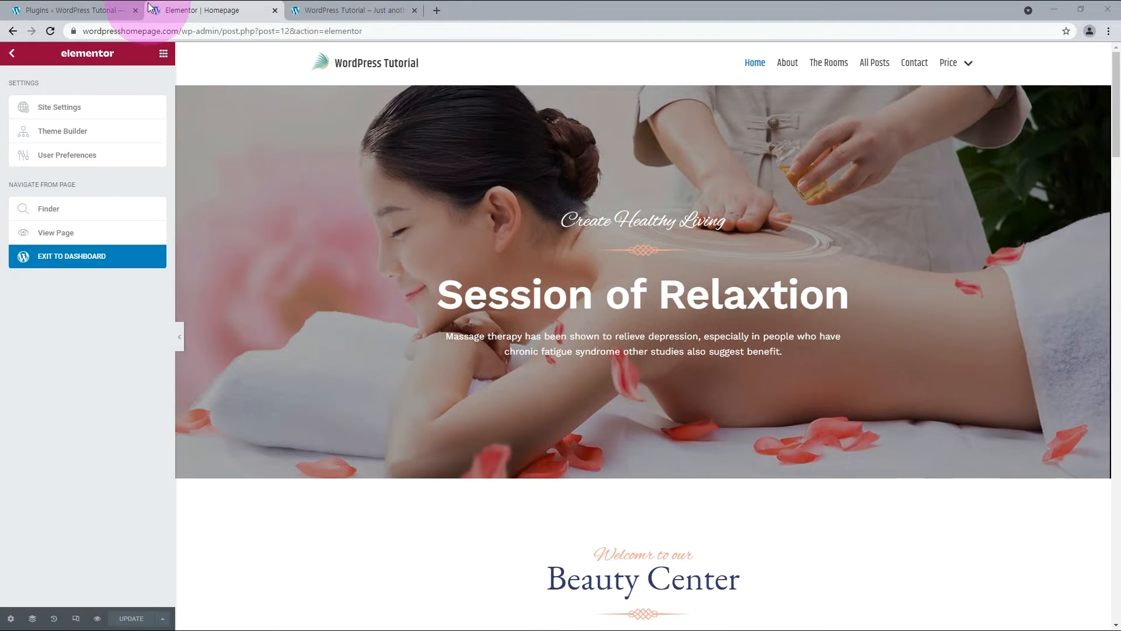
{"action": "left_click", "coordinate": [79, 263]}
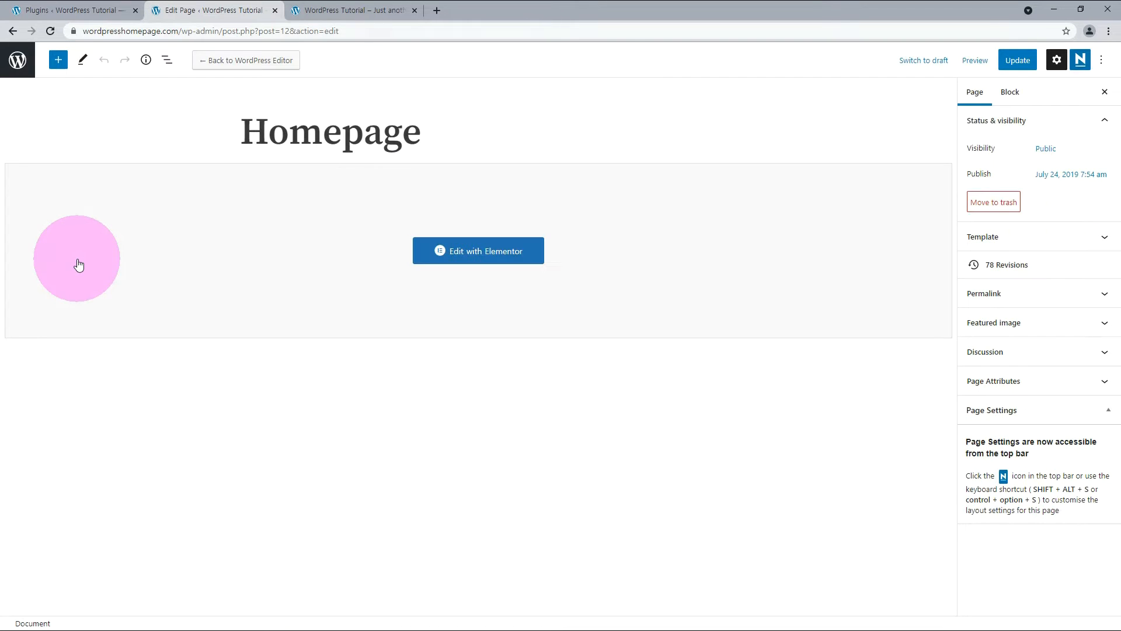
- Open the Neve Options page in the dashboard and go to the theme's Header Options
{"action": "left_click", "coordinate": [30, 8]}
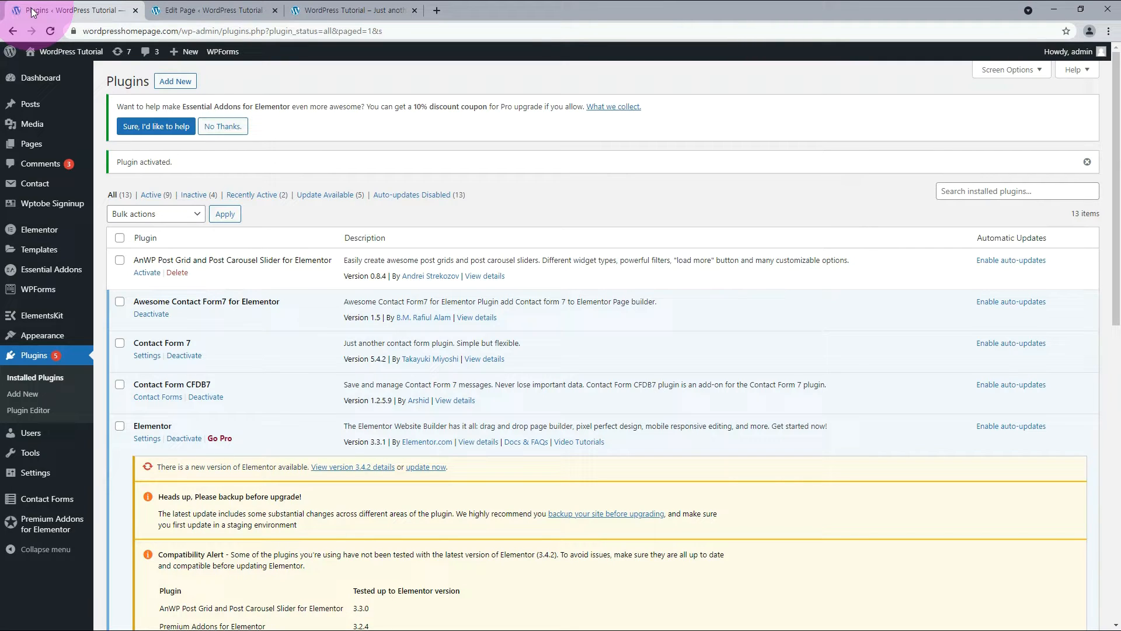
{"action": "mouse_move", "coordinate": [54, 339]}
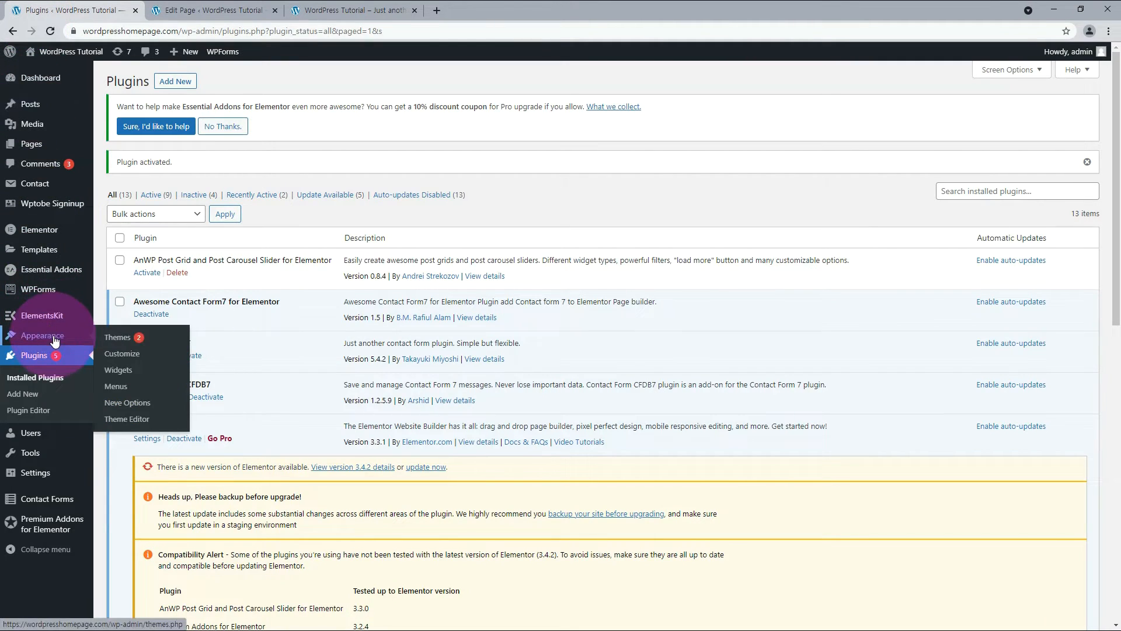
{"action": "left_click", "coordinate": [144, 403]}
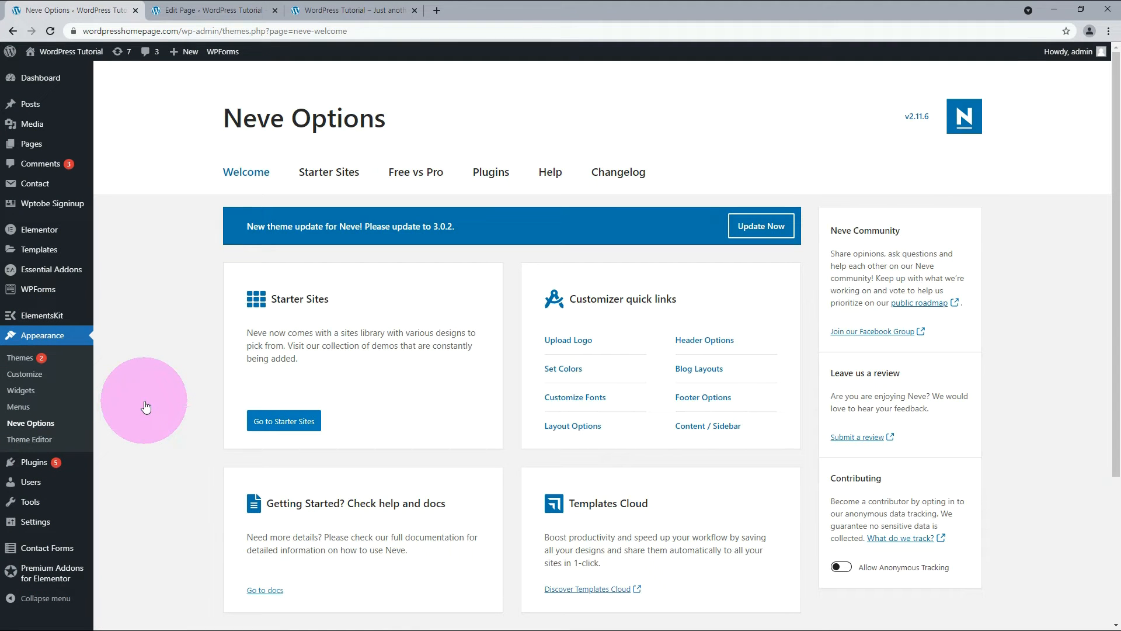
{"action": "left_click", "coordinate": [713, 344]}
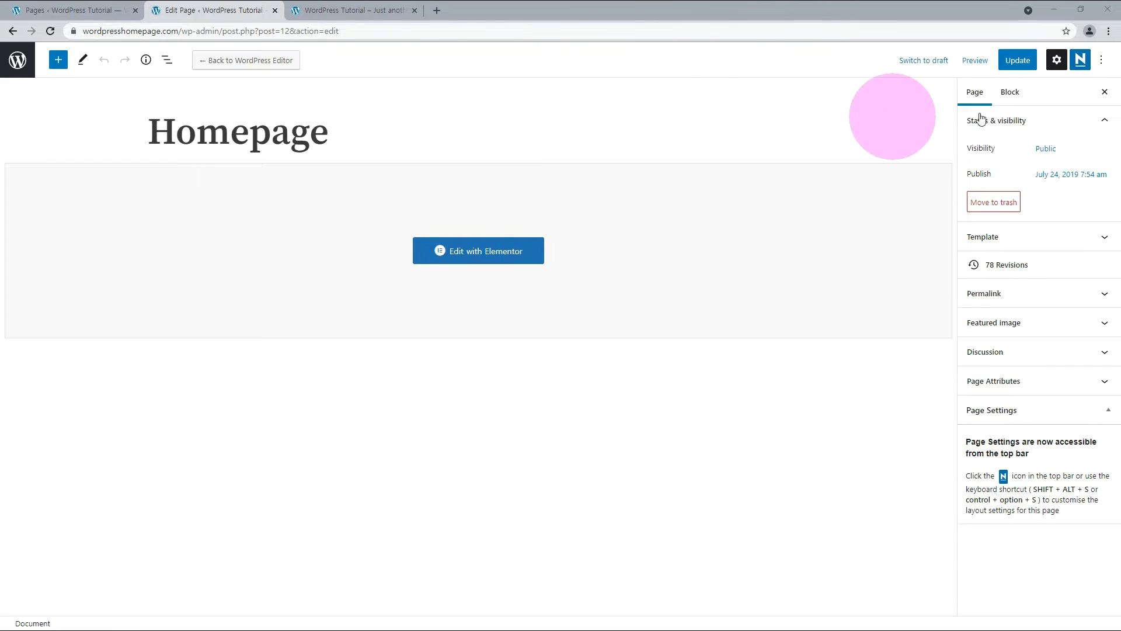
- Enable Disable Header in the Neve Options of the Homepage
{"action": "left_click", "coordinate": [1081, 61]}
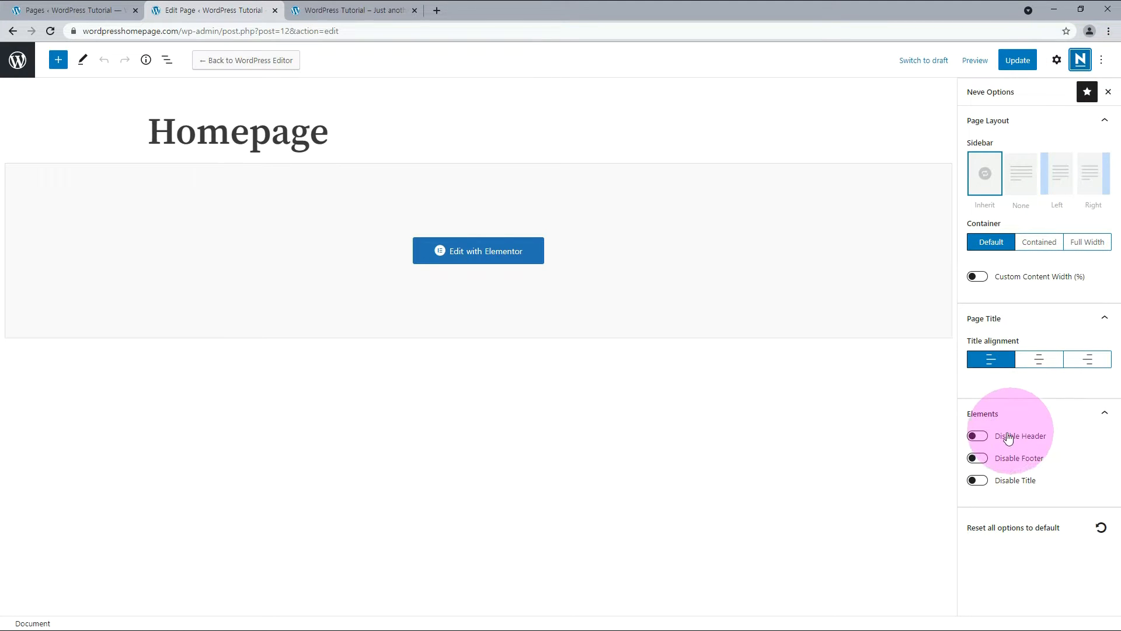
{"action": "left_click", "coordinate": [984, 438]}
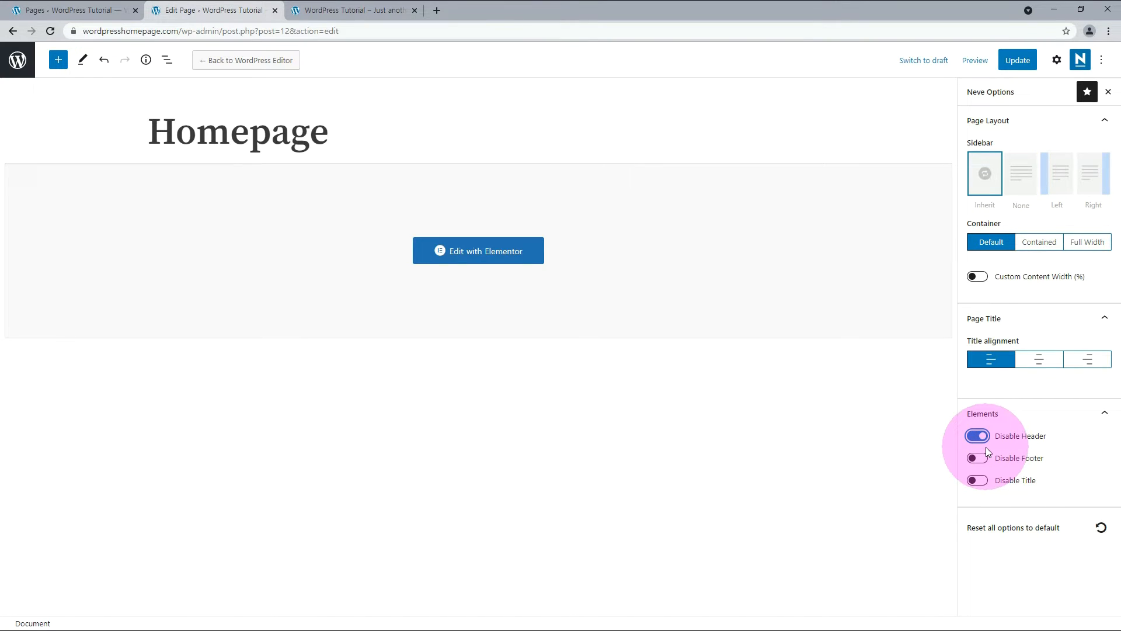
- Return to the Homepage in the Elementor editor and add a single-column section above the hero section
{"action": "left_click", "coordinate": [363, 12]}
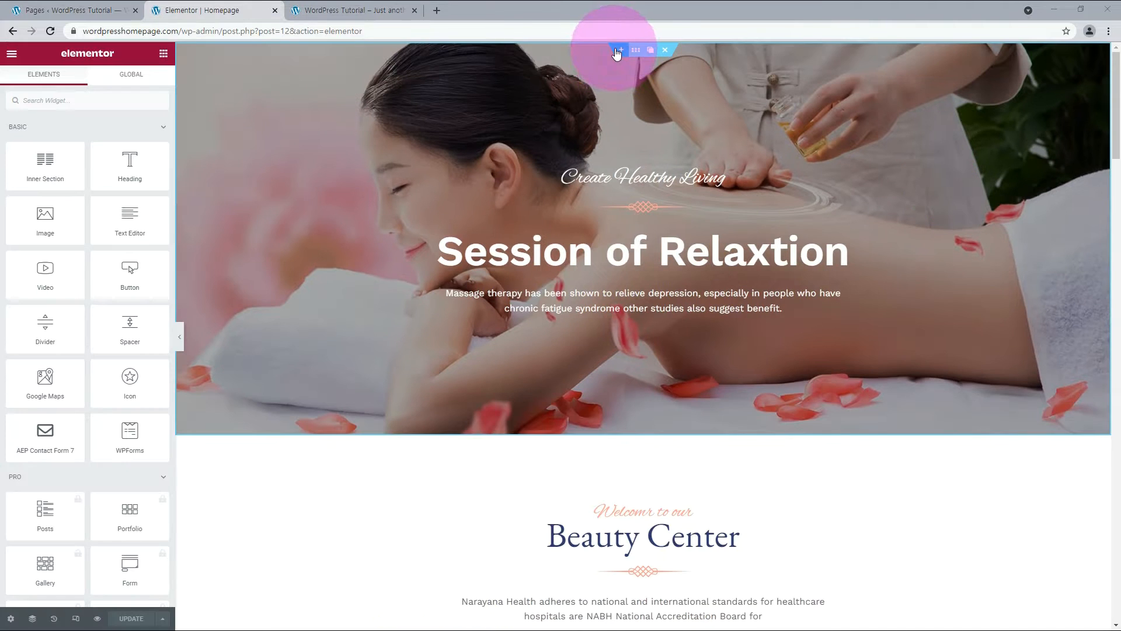
{"action": "left_click", "coordinate": [615, 48]}
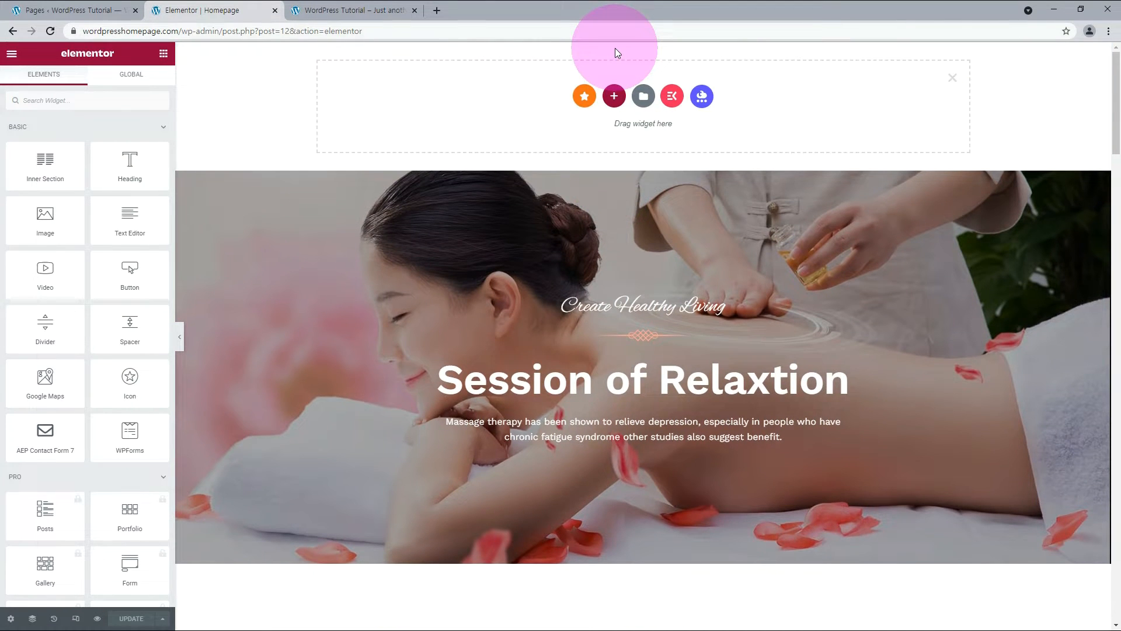
{"action": "left_click", "coordinate": [614, 96]}
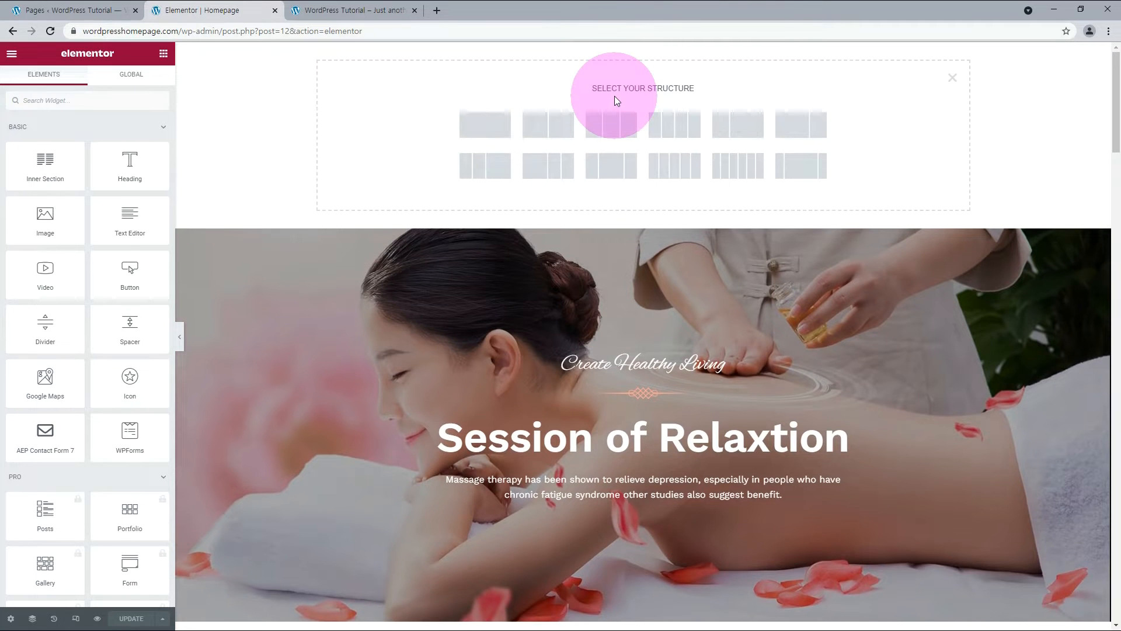
{"action": "left_click", "coordinate": [493, 124]}
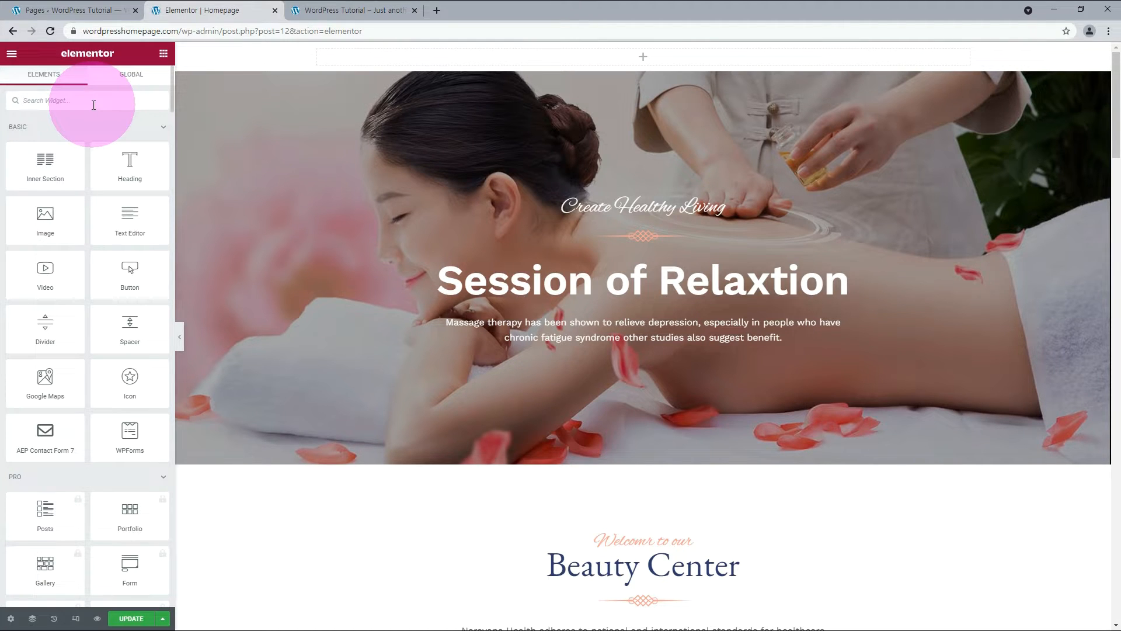
- Place the Navigation Menu widget in the new section above the hero and assign it the main menu
{"action": "type", "text": "menu"}
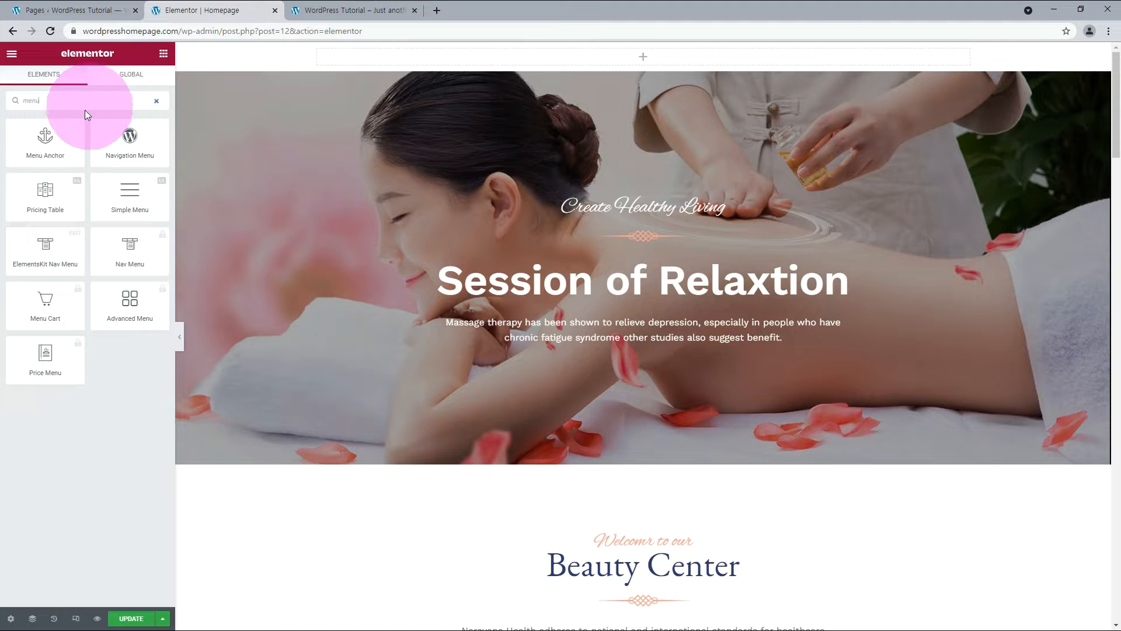
{"action": "left_click", "coordinate": [123, 146]}
{"action": "left_click_drag", "start_coordinate": [124, 146], "coordinate": [485, 60]}
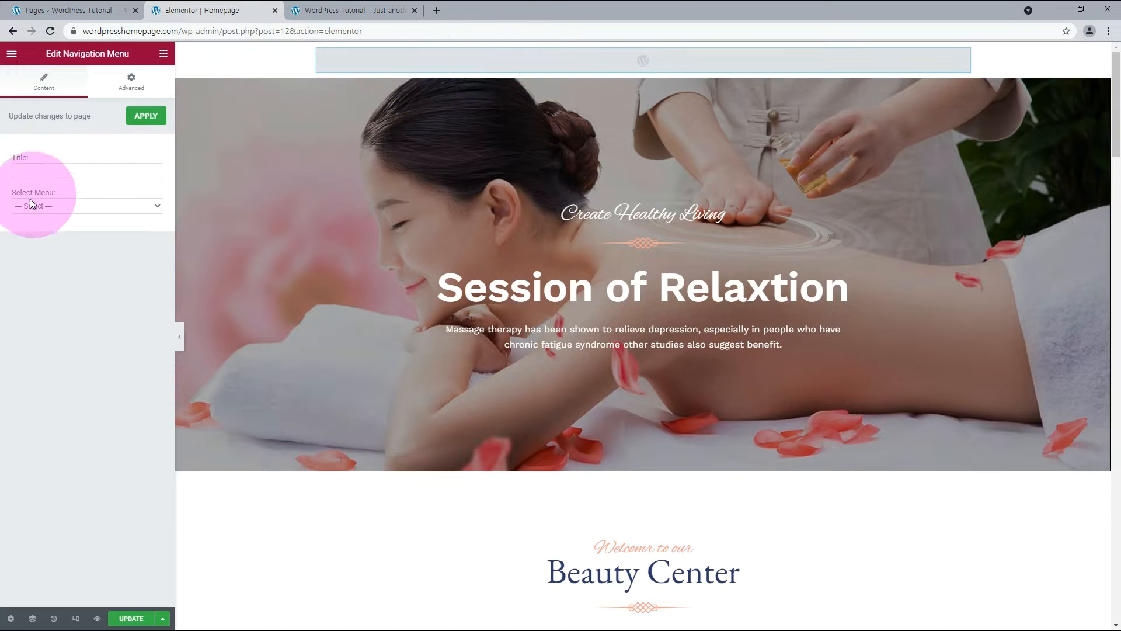
{"action": "left_click", "coordinate": [57, 205]}
{"action": "left_click", "coordinate": [50, 228]}
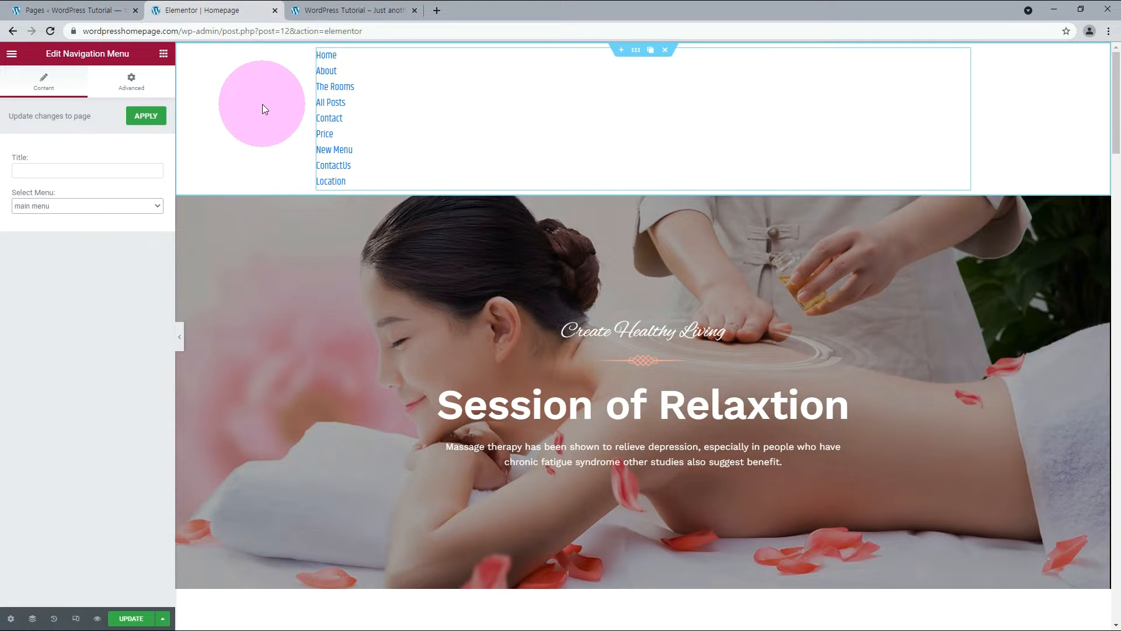
- Place the ElementsKit Nav Menu widget below the Navigation Menu, assign it the main menu and check its Price submenu
{"action": "left_click", "coordinate": [164, 54]}
{"action": "left_click", "coordinate": [123, 101]}
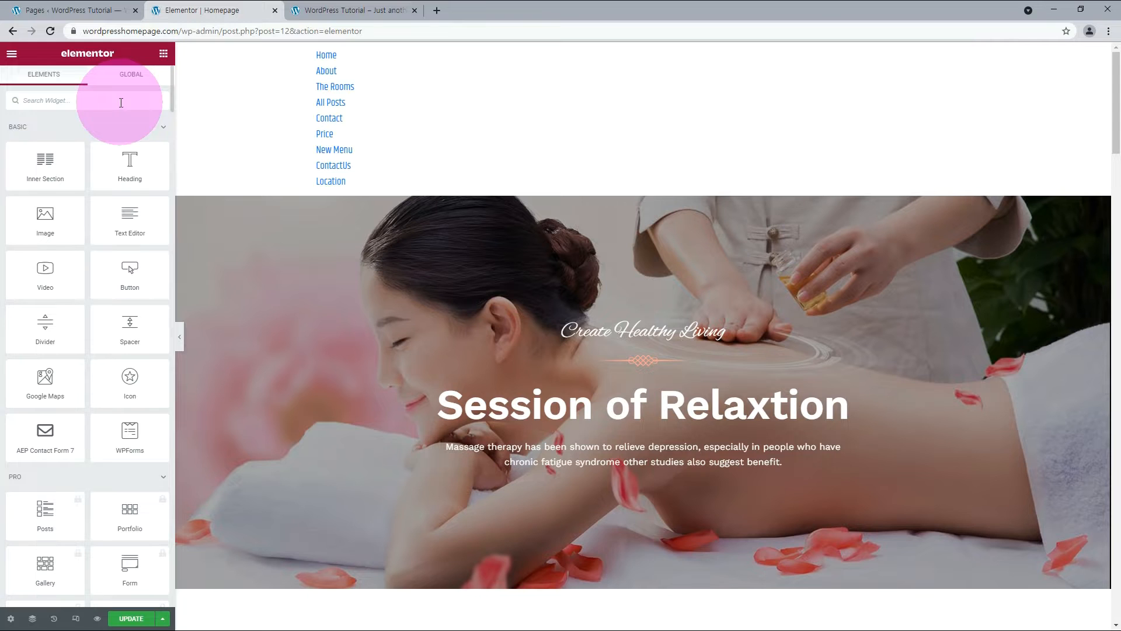
{"action": "type", "text": "menu"}
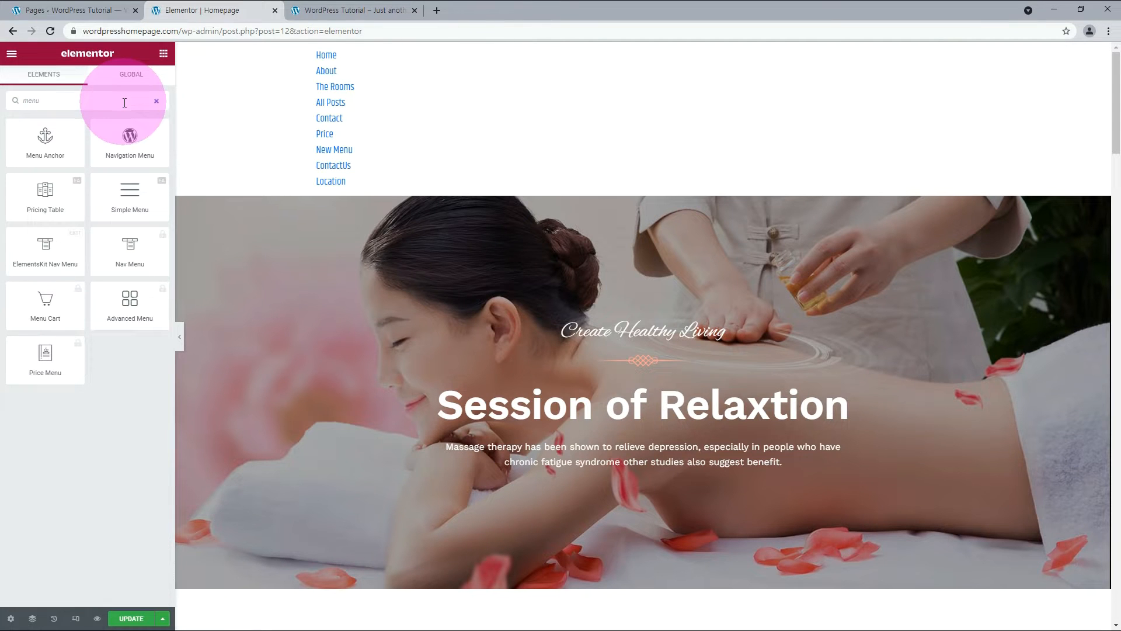
{"action": "left_click", "coordinate": [45, 263]}
{"action": "left_click_drag", "start_coordinate": [45, 262], "coordinate": [367, 188]}
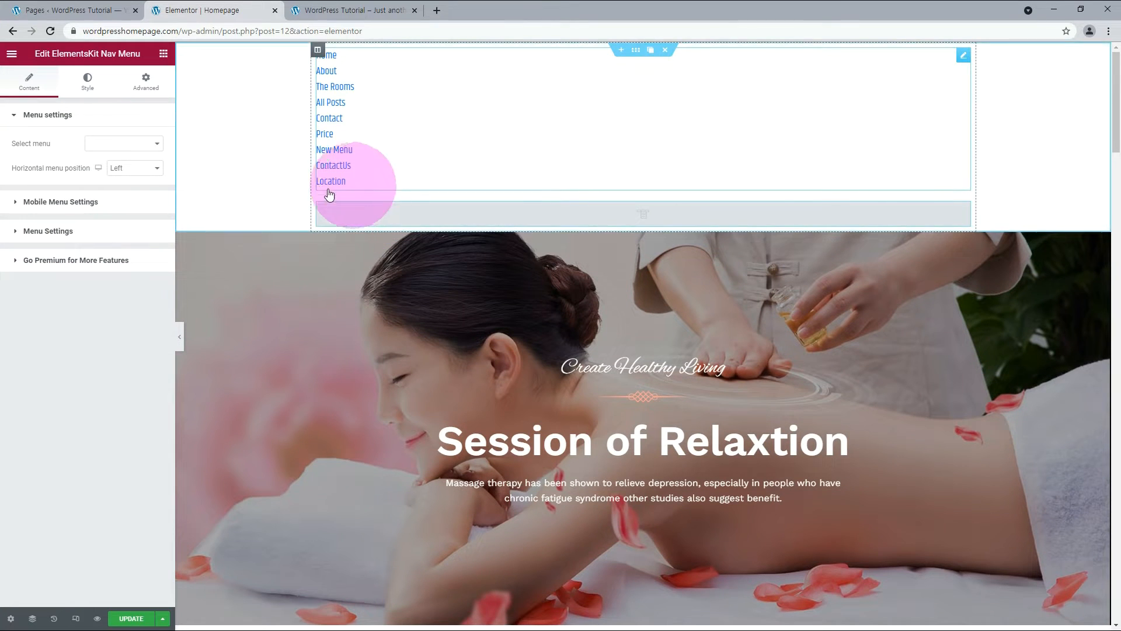
{"action": "left_click", "coordinate": [123, 143]}
{"action": "left_click", "coordinate": [114, 157]}
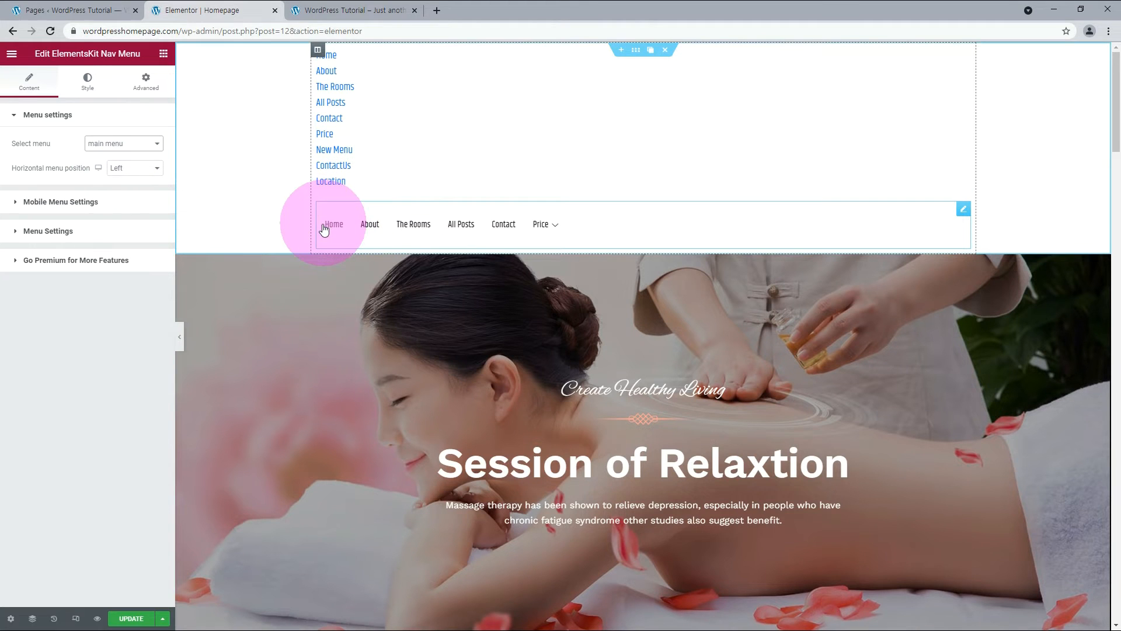
{"action": "mouse_move", "coordinate": [548, 228]}
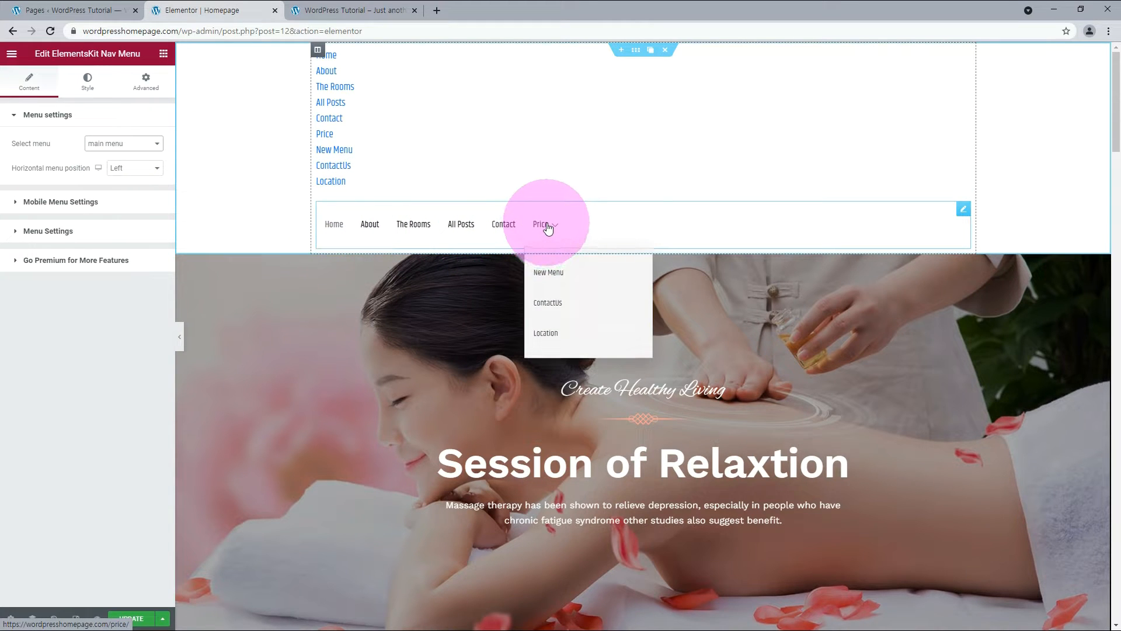
- Place the Simple Menu widget below the ElementsKit Nav Menu in the header section
{"action": "left_click", "coordinate": [164, 54]}
{"action": "type", "text": "menu"}
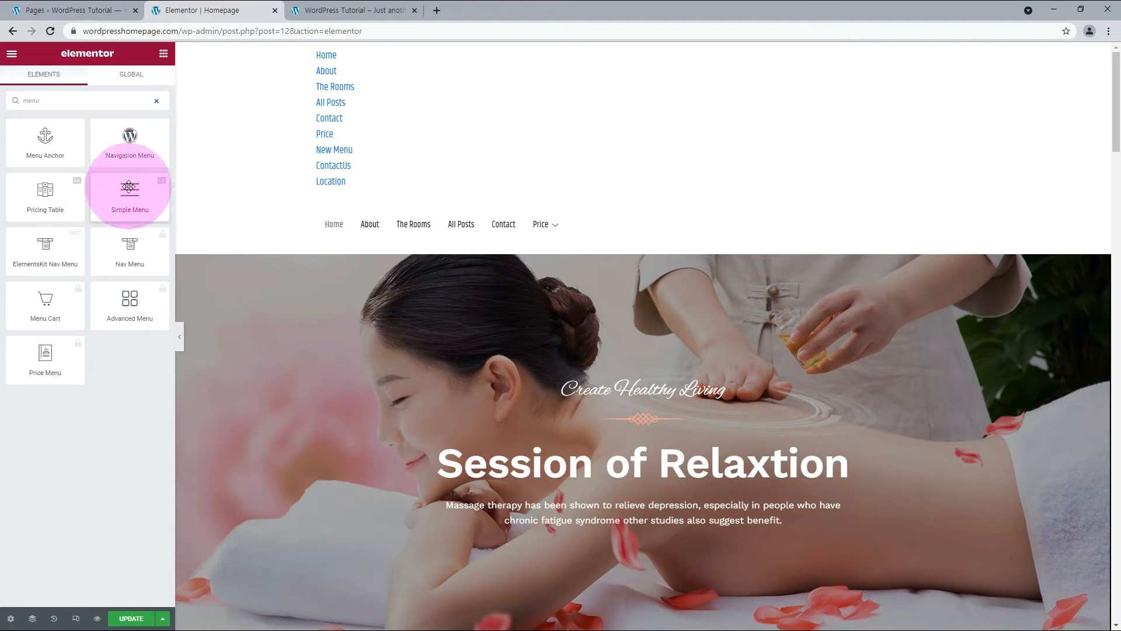
{"action": "left_click_drag", "start_coordinate": [128, 187], "coordinate": [372, 243]}
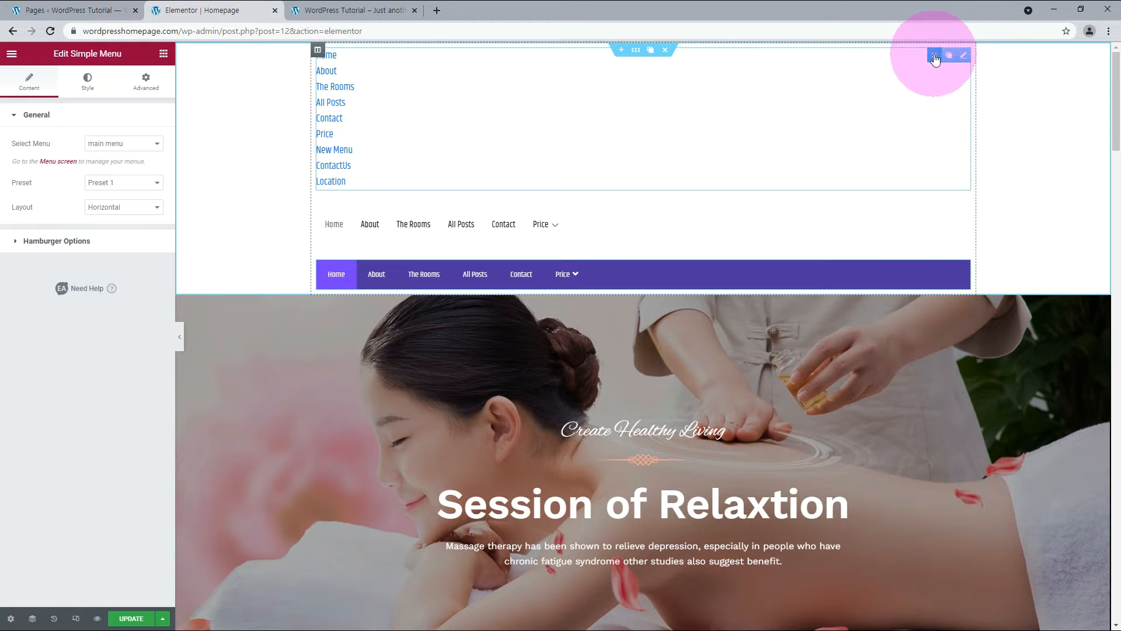
- Delete the Navigation Menu and Simple Menu widgets from the header section, keeping only the ElementsKit Nav Menu
{"action": "left_click", "coordinate": [934, 56]}
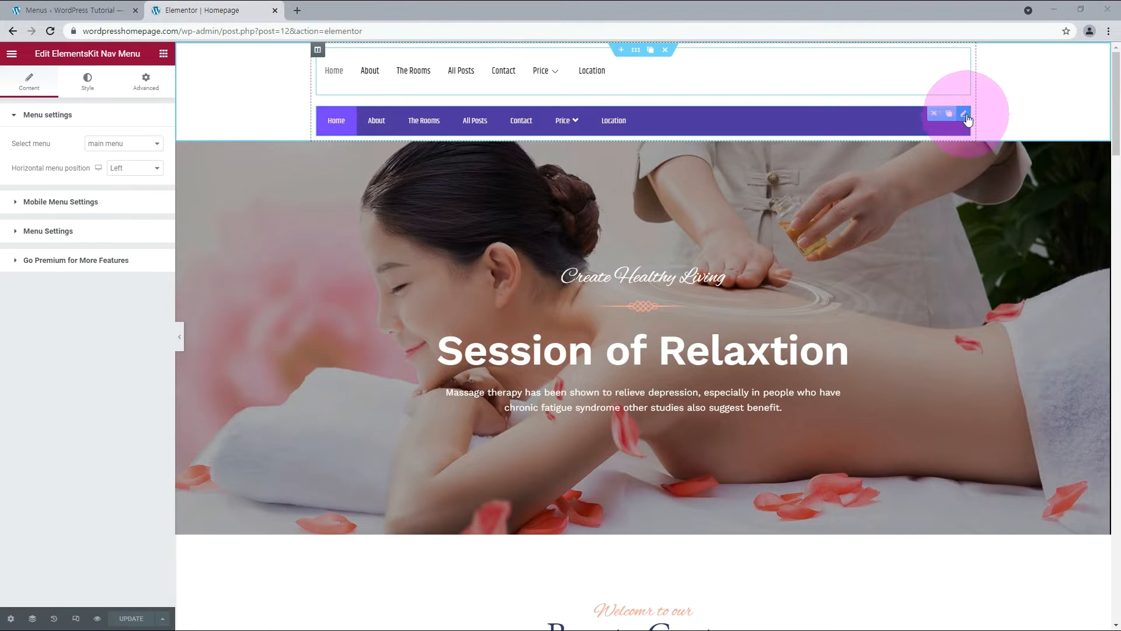
{"action": "left_click", "coordinate": [935, 114]}
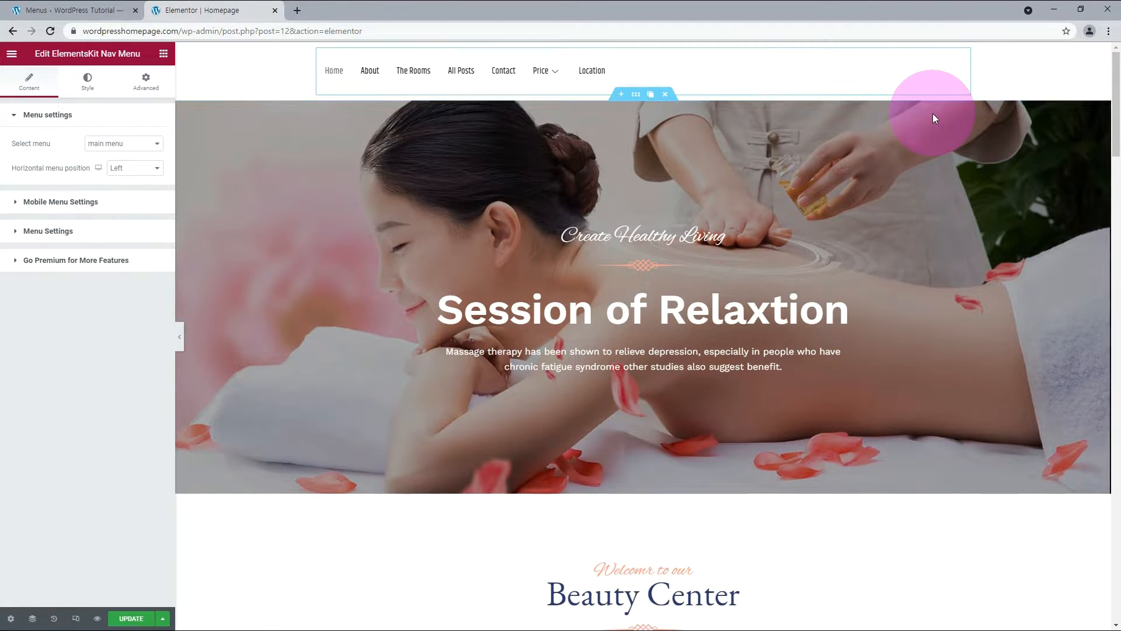
- Add two columns to the header section and move the ElementsKit Nav Menu into the middle column
{"action": "left_click", "coordinate": [990, 78]}
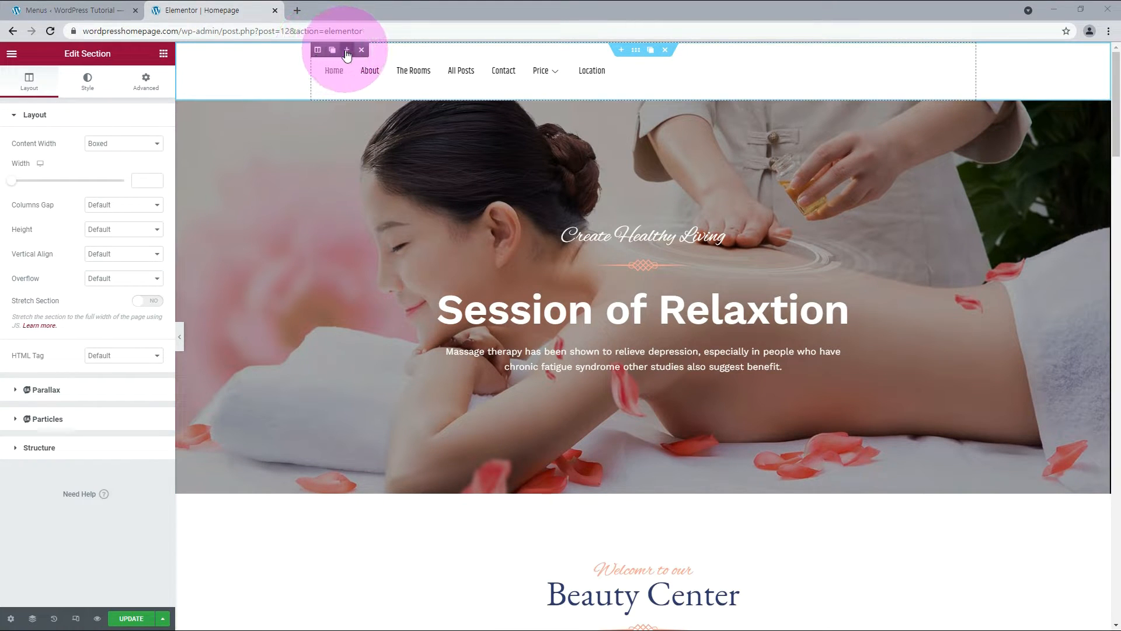
{"action": "left_click", "coordinate": [347, 51]}
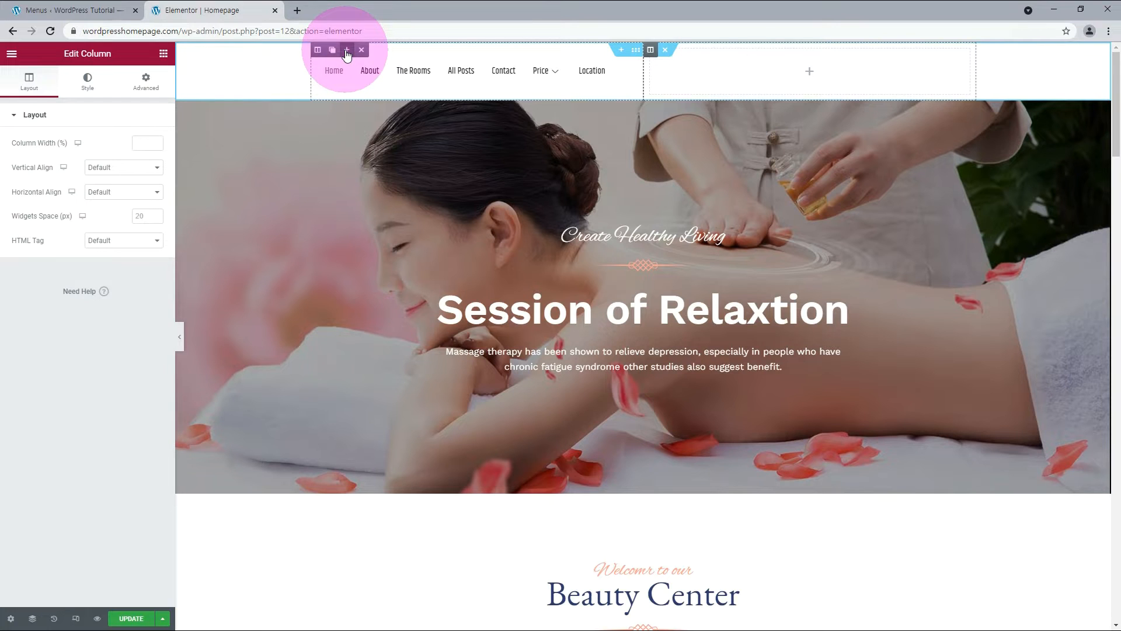
{"action": "left_click", "coordinate": [346, 51]}
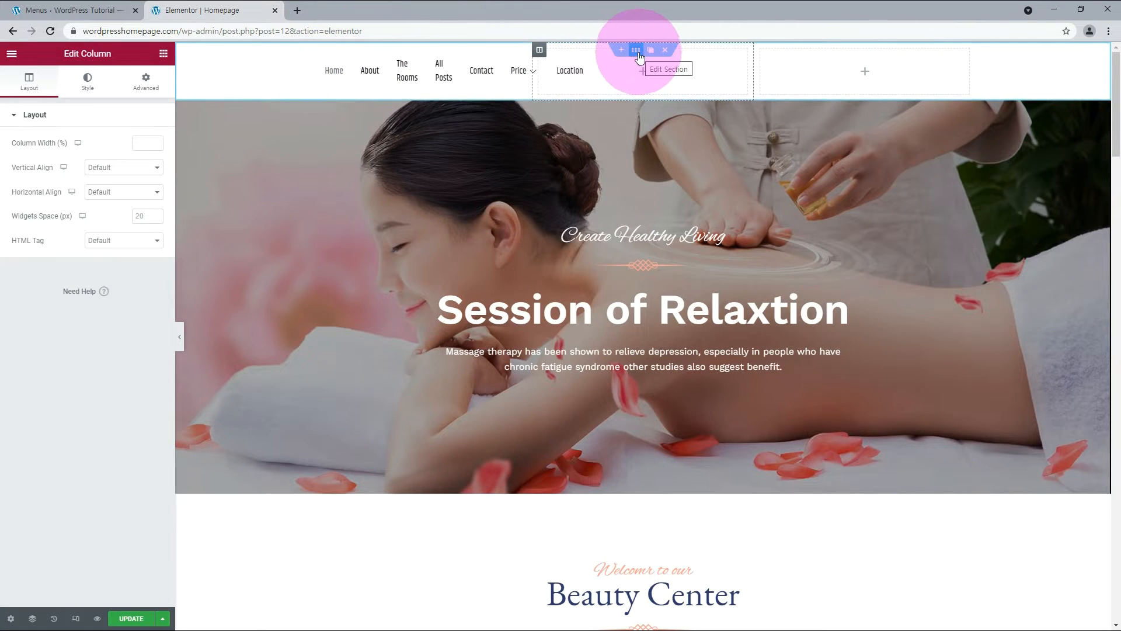
{"action": "left_click_drag", "start_coordinate": [438, 56], "coordinate": [638, 50]}
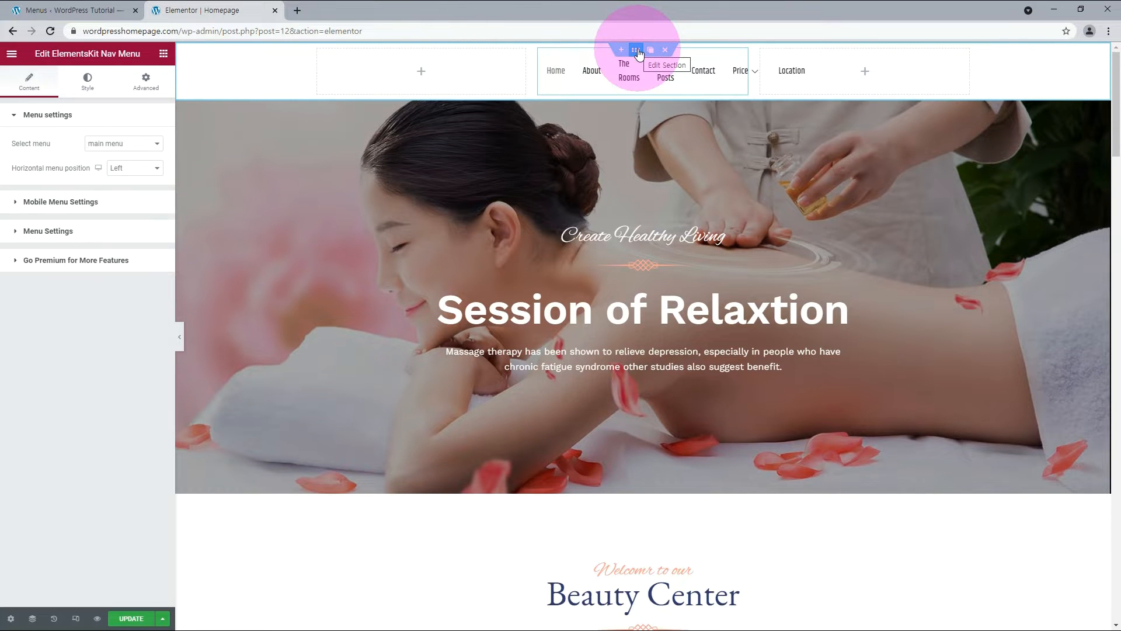
- Set the header section's first column width to 15% and its last column width to 25%
{"action": "left_click", "coordinate": [318, 51]}
{"action": "left_click", "coordinate": [148, 143]}
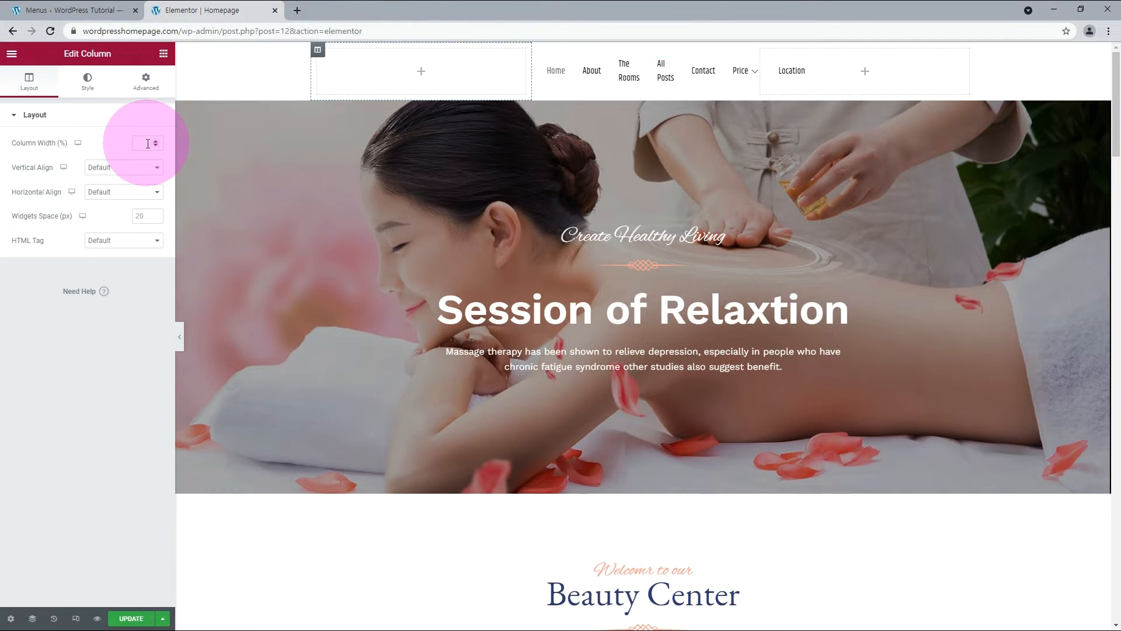
{"action": "left_click", "coordinate": [149, 142]}
{"action": "type", "text": "155"}
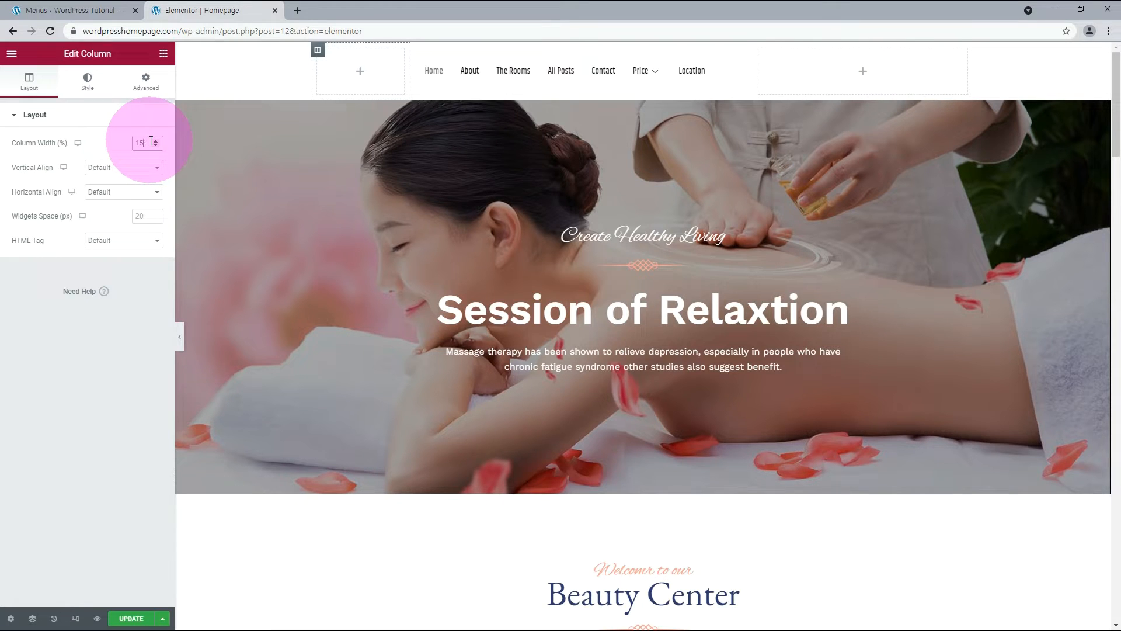
{"action": "left_click", "coordinate": [863, 75]}
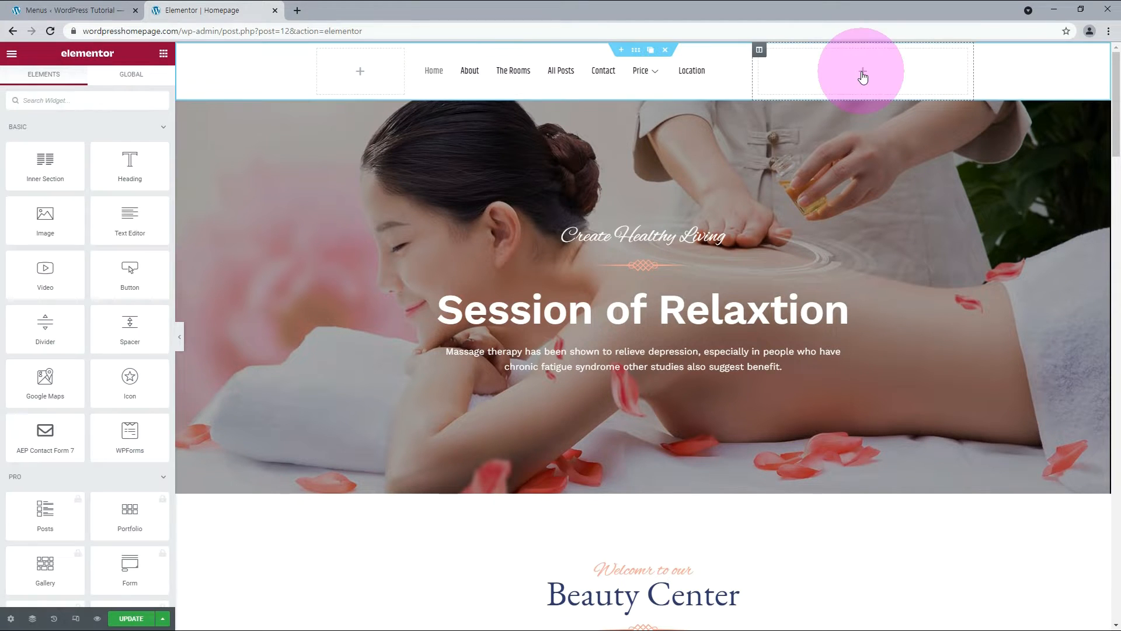
{"action": "left_click", "coordinate": [759, 51]}
{"action": "left_click", "coordinate": [148, 143]}
{"action": "type", "text": "25"}
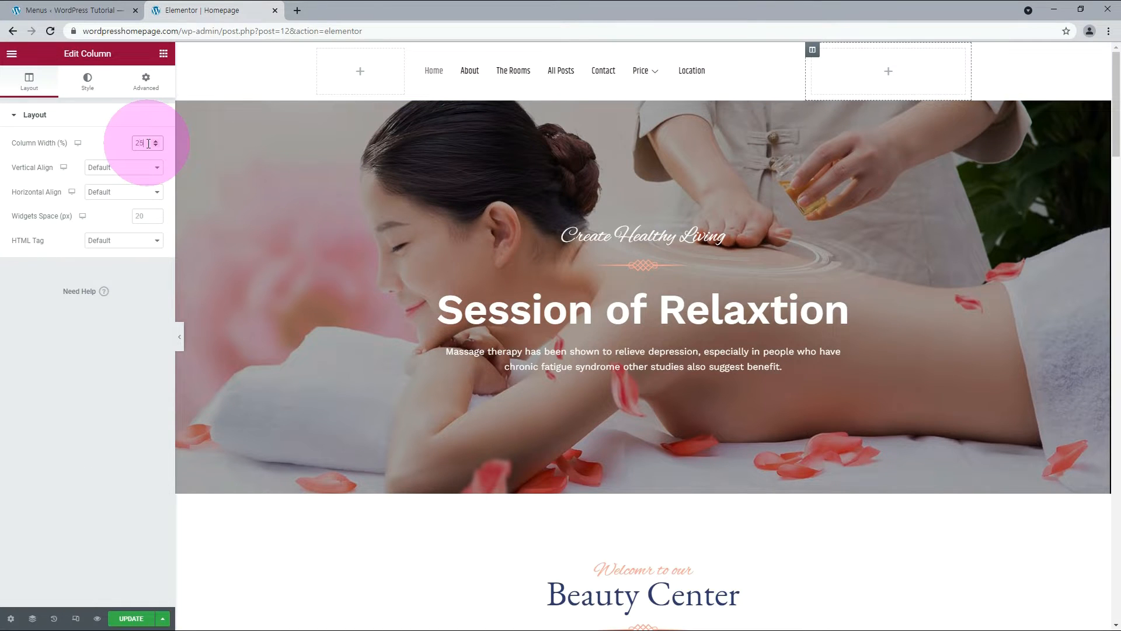
- Set the ElementsKit Nav Menu's horizontal menu position to center
{"action": "left_click", "coordinate": [251, 79]}
{"action": "left_click", "coordinate": [788, 57]}
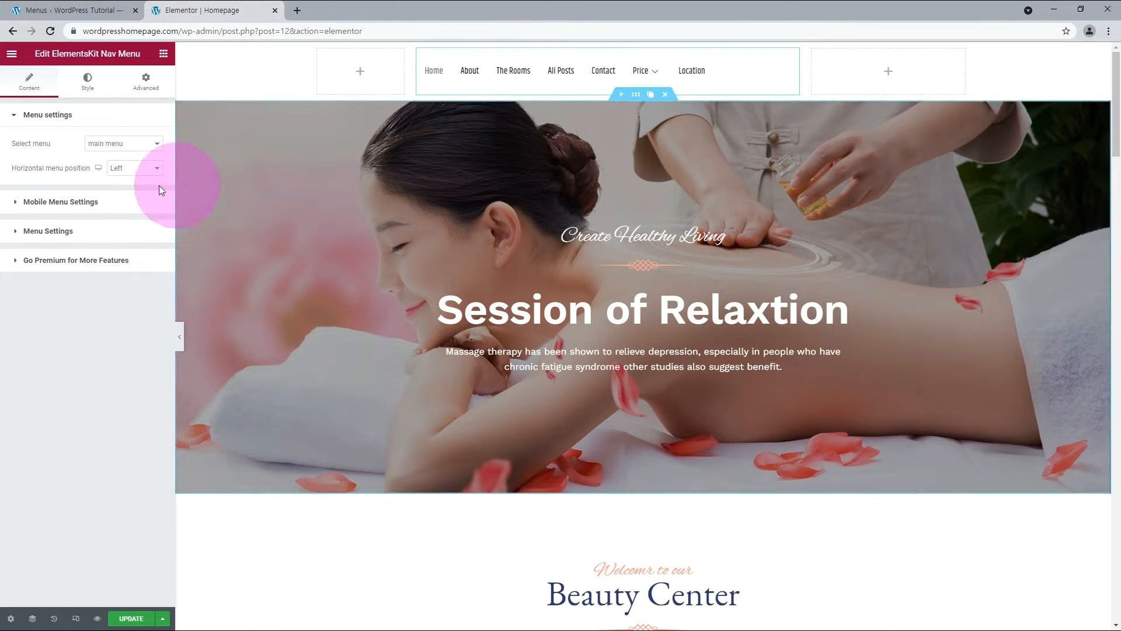
{"action": "left_click", "coordinate": [130, 168]}
{"action": "left_click", "coordinate": [124, 191]}
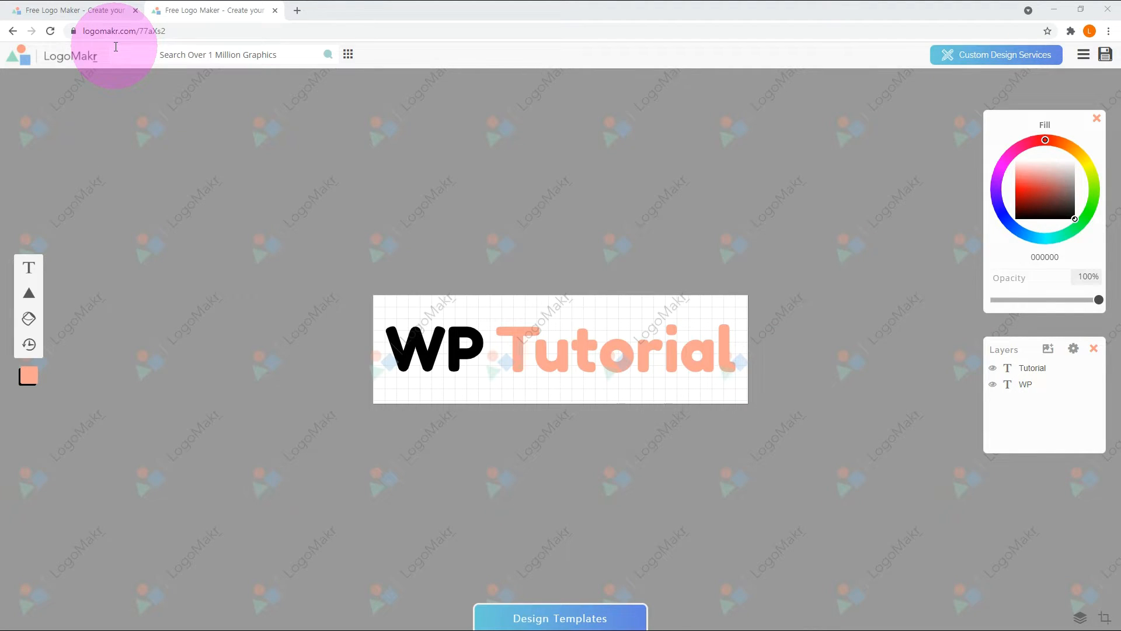
- Switch to LogoMakr, save the WP Tutorial logo and download its low-resolution file
{"action": "left_click", "coordinate": [1105, 55]}
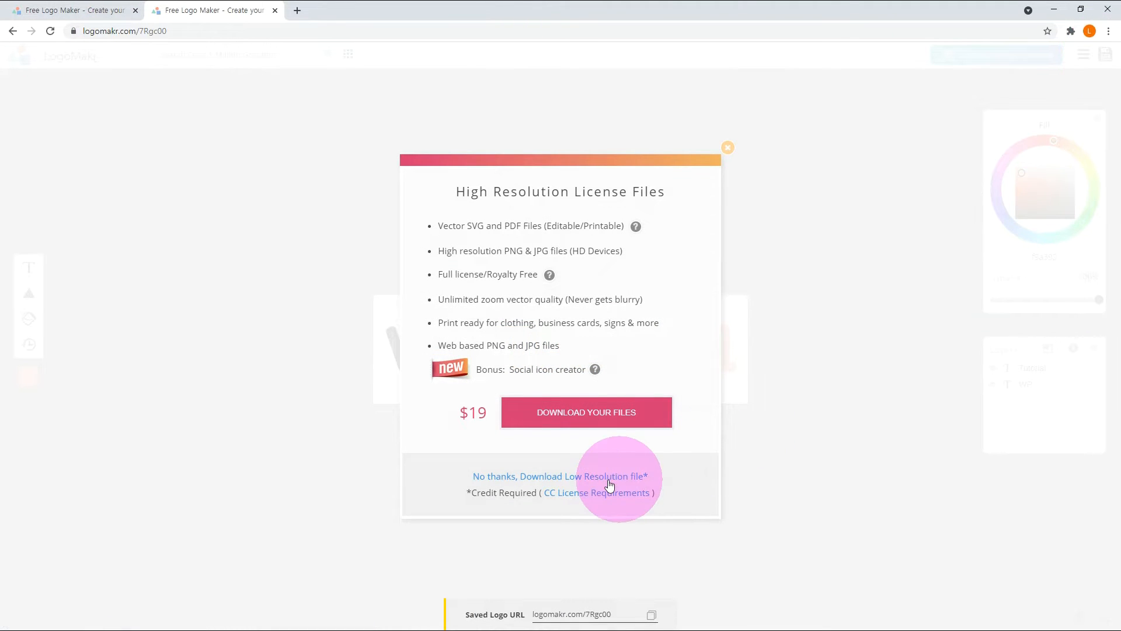
{"action": "left_click", "coordinate": [580, 480]}
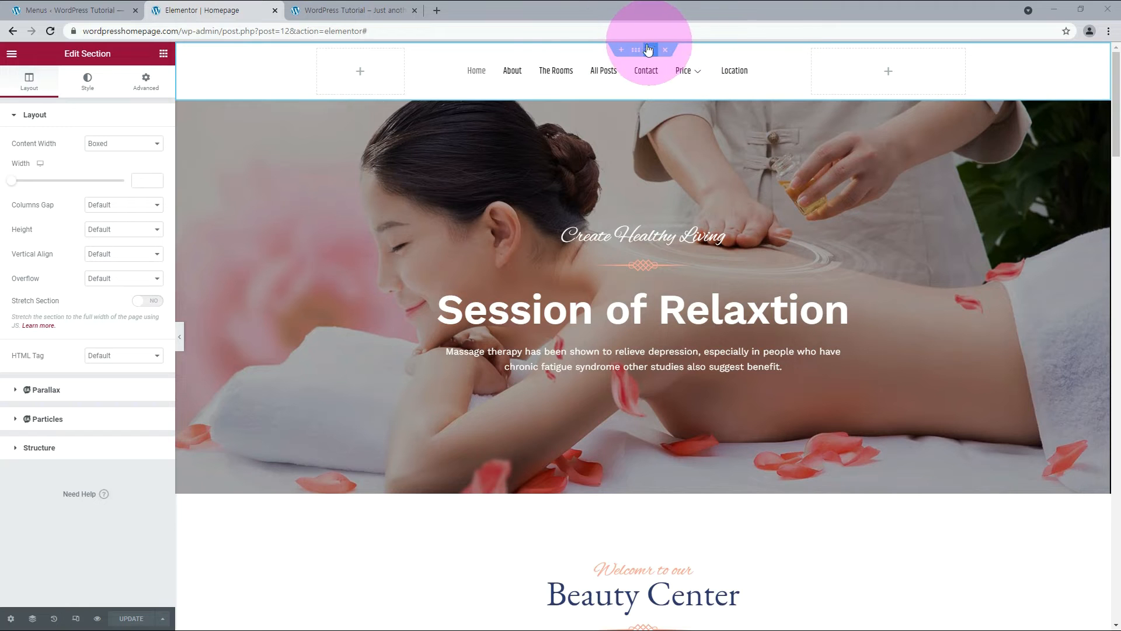
- Back in the Elementor editor, set the header section's columns gap to No Gap and update the page
{"action": "left_click", "coordinate": [641, 51]}
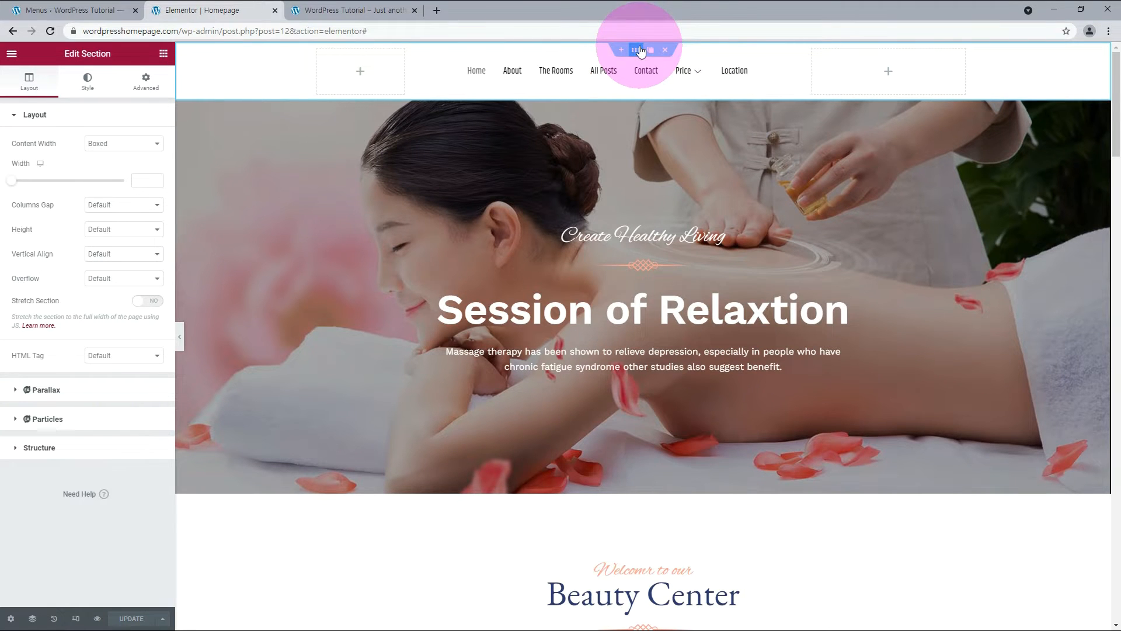
{"action": "left_click", "coordinate": [124, 206]}
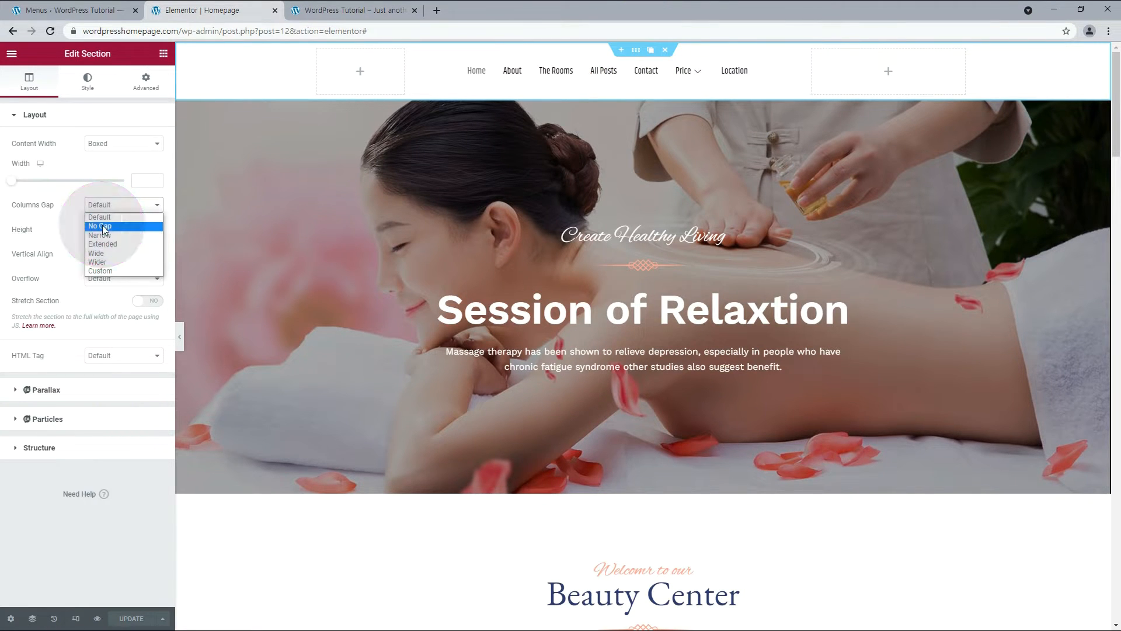
{"action": "left_click", "coordinate": [99, 226]}
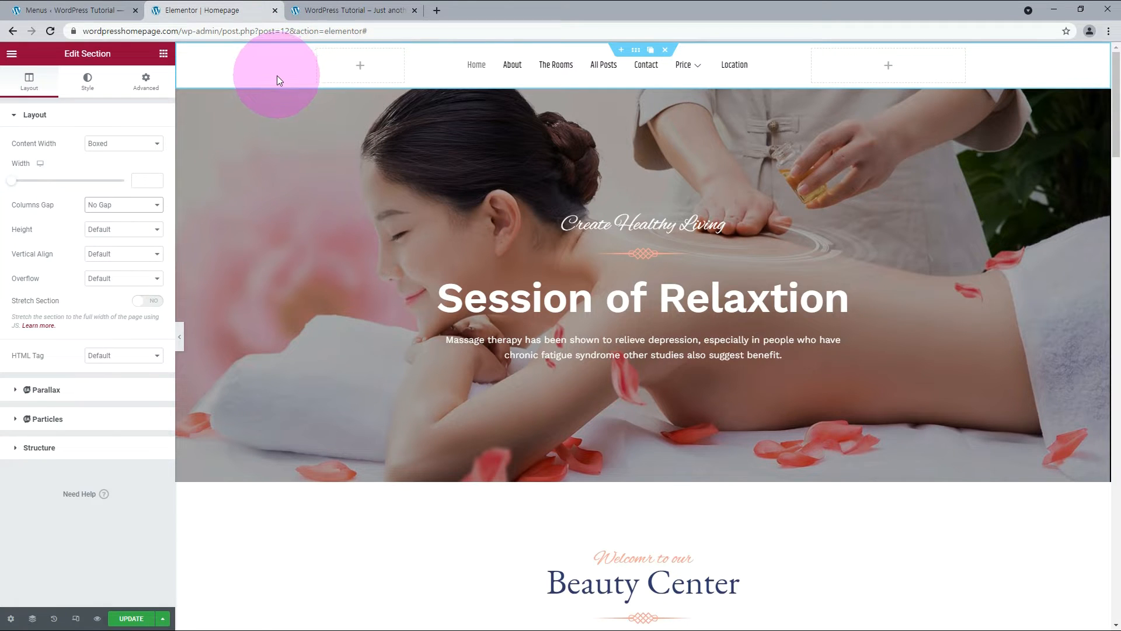
{"action": "left_click", "coordinate": [132, 618]}
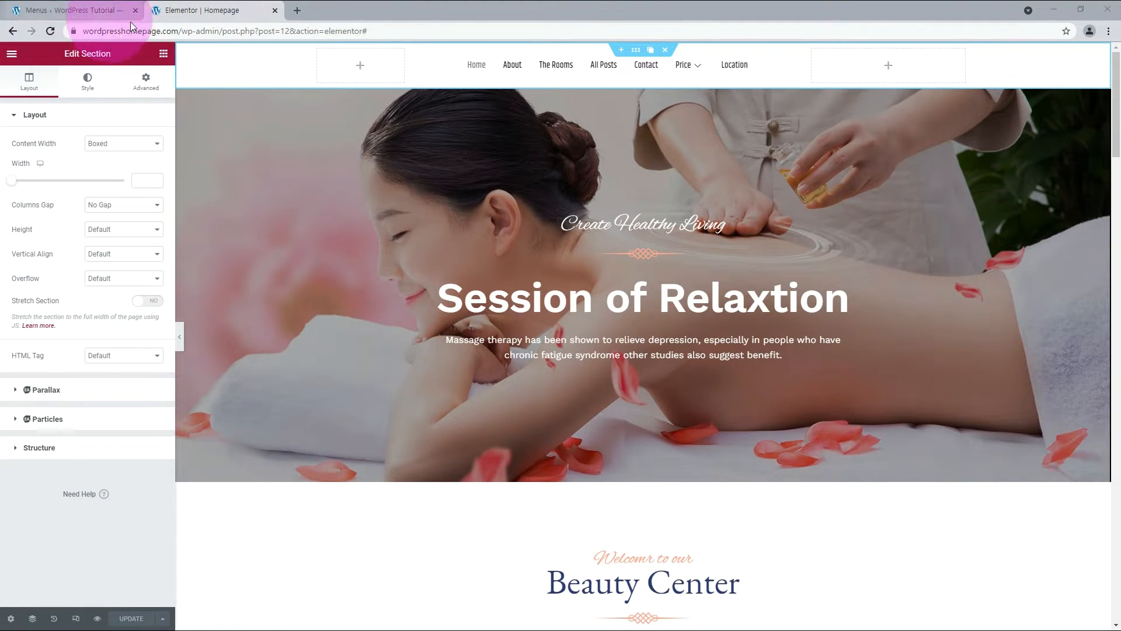
- Place the Premium Banner widget in the header section's empty first column
{"action": "left_click", "coordinate": [360, 68]}
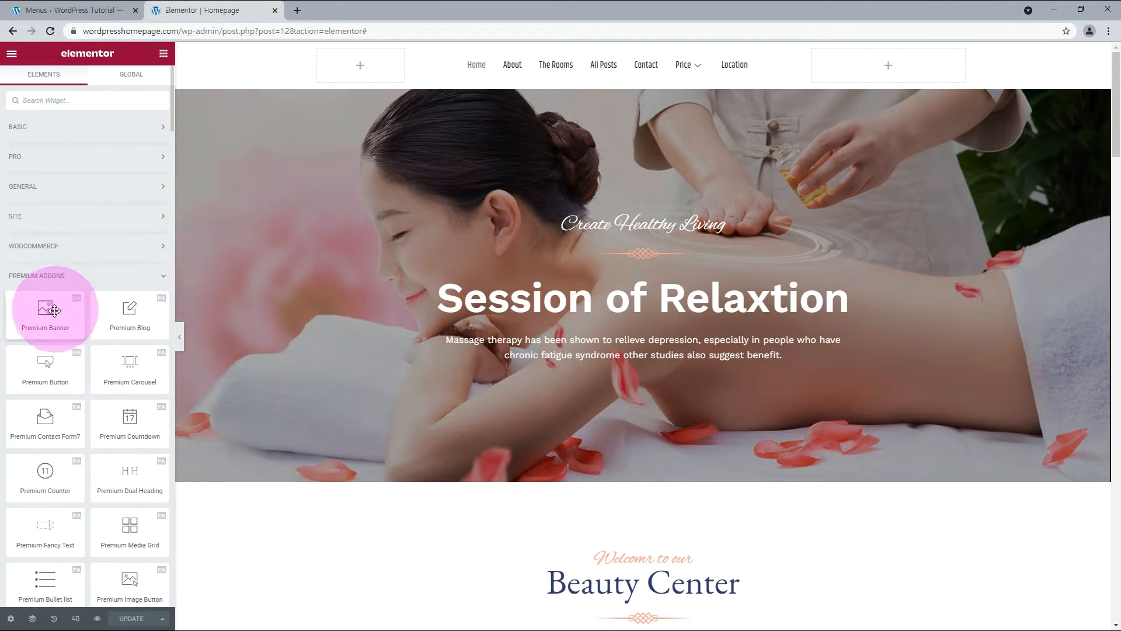
{"action": "left_click_drag", "start_coordinate": [55, 308], "coordinate": [350, 70]}
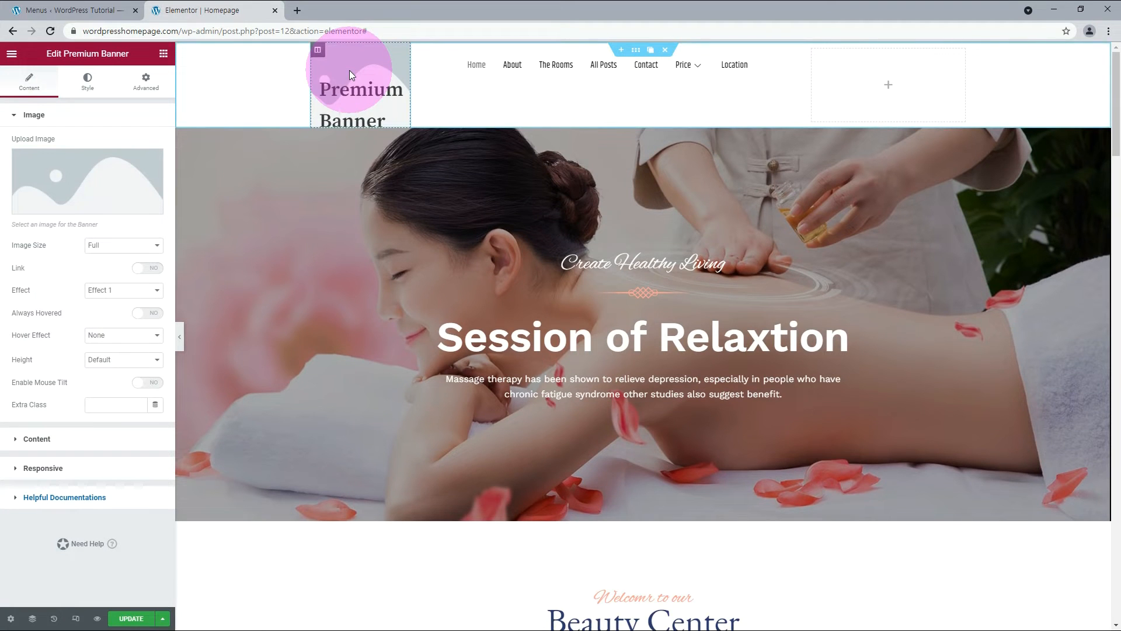
- Clear the default title and description text of the Premium Banner in the header
{"action": "left_click", "coordinate": [32, 439]}
{"action": "left_click_drag", "start_coordinate": [63, 388], "coordinate": [2, 328]}
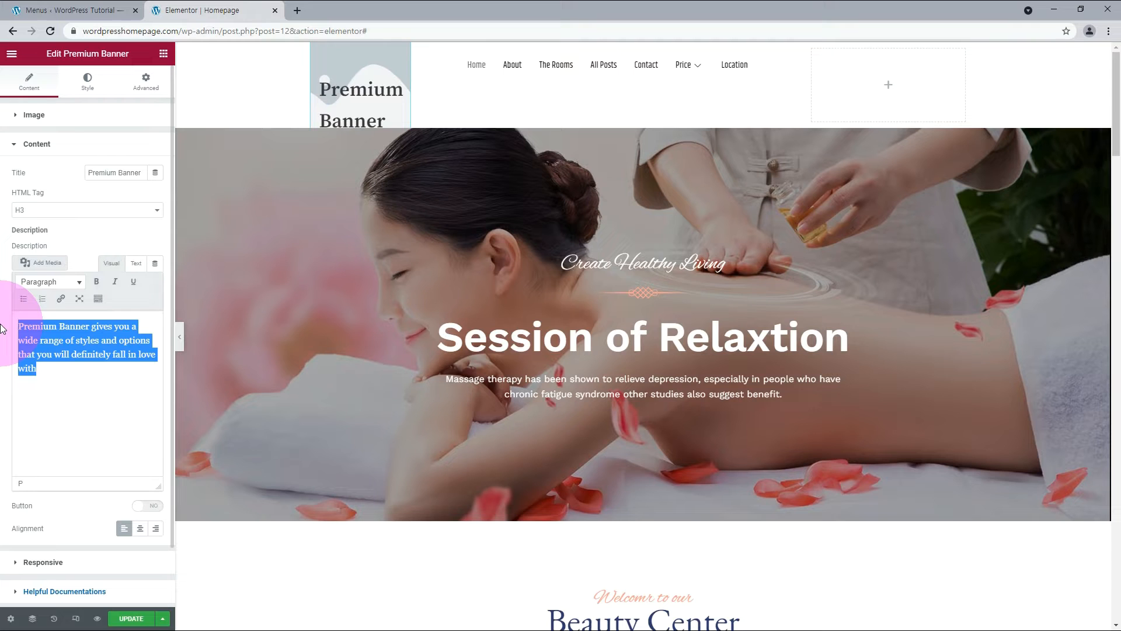
{"action": "left_click", "coordinate": [32, 143]}
{"action": "left_click", "coordinate": [32, 115]}
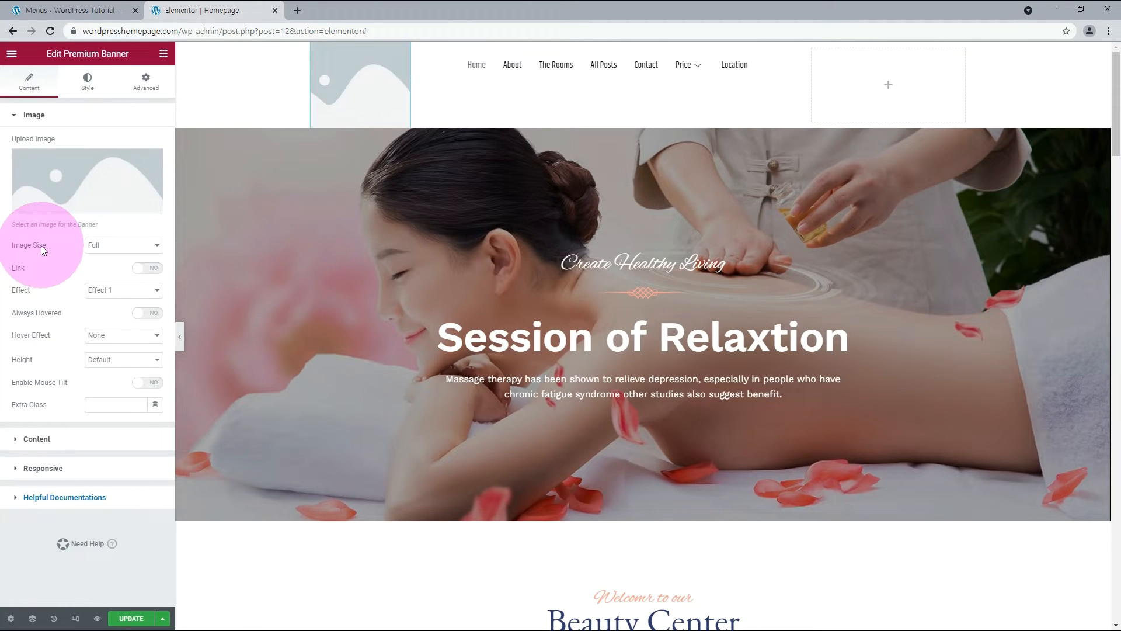
- Enable the Premium Banner's link and set its existing page to Homepage
{"action": "left_click", "coordinate": [151, 269]}
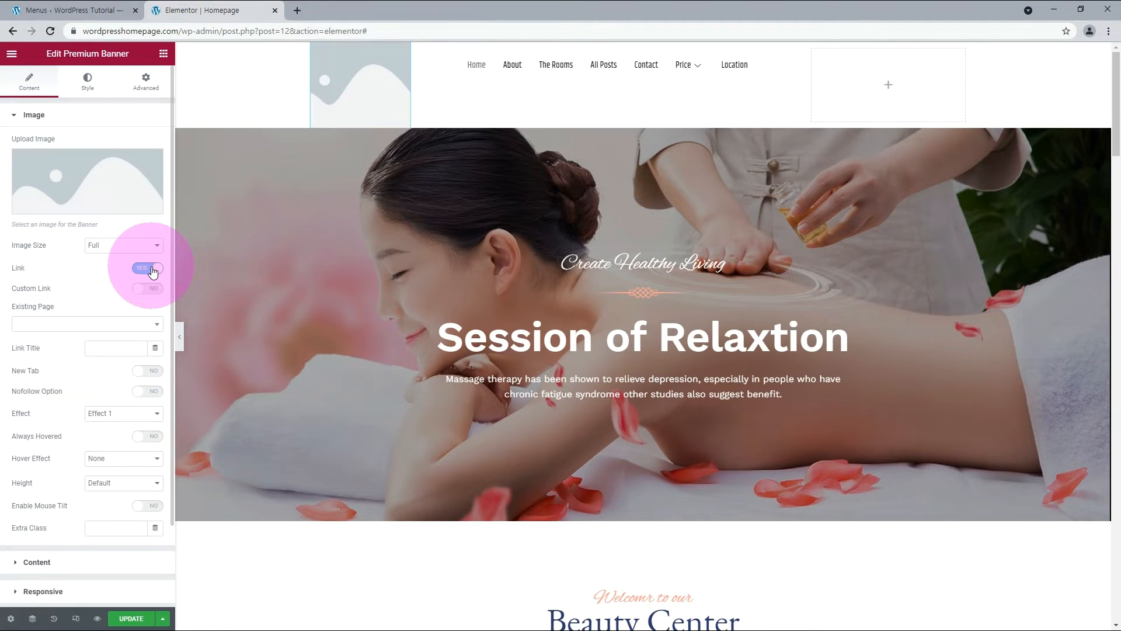
{"action": "left_click", "coordinate": [140, 324]}
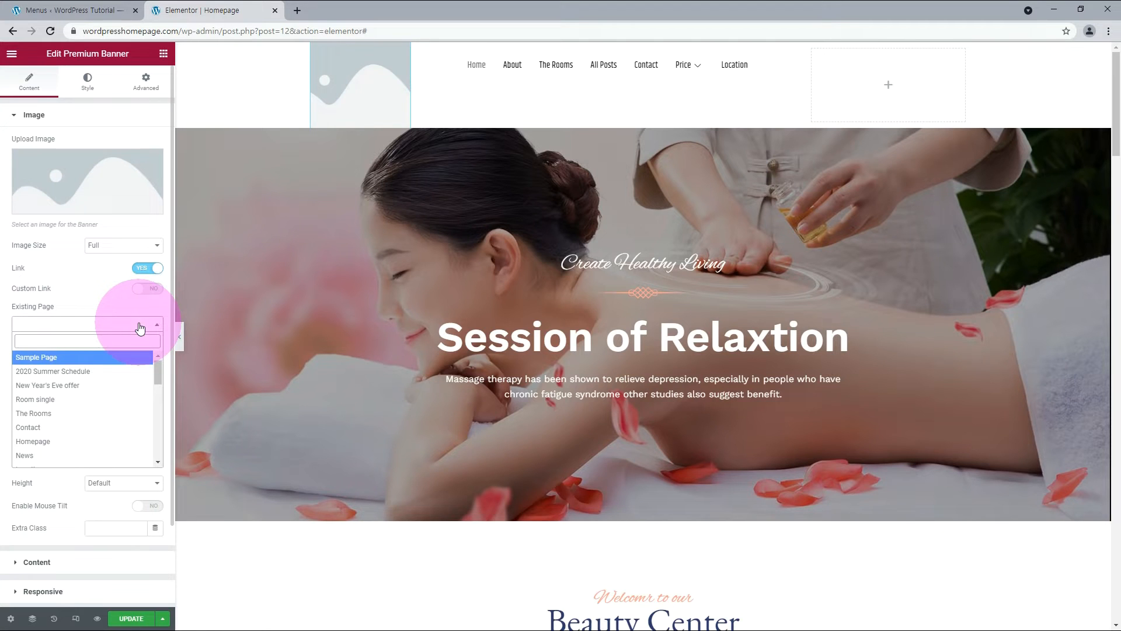
{"action": "left_click", "coordinate": [41, 441]}
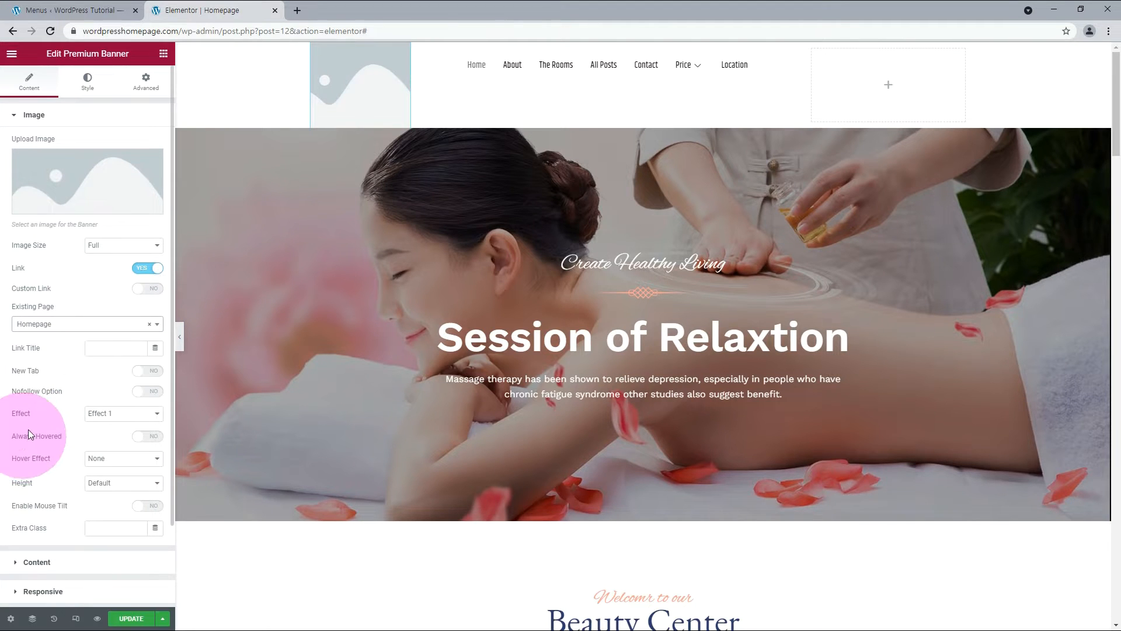
- Insert the WP Tutorial logo LogoMakr-7Rgc00.png from the media library as the banner image and set the effect to Effect 4
{"action": "left_click", "coordinate": [81, 207]}
{"action": "left_click", "coordinate": [175, 204]}
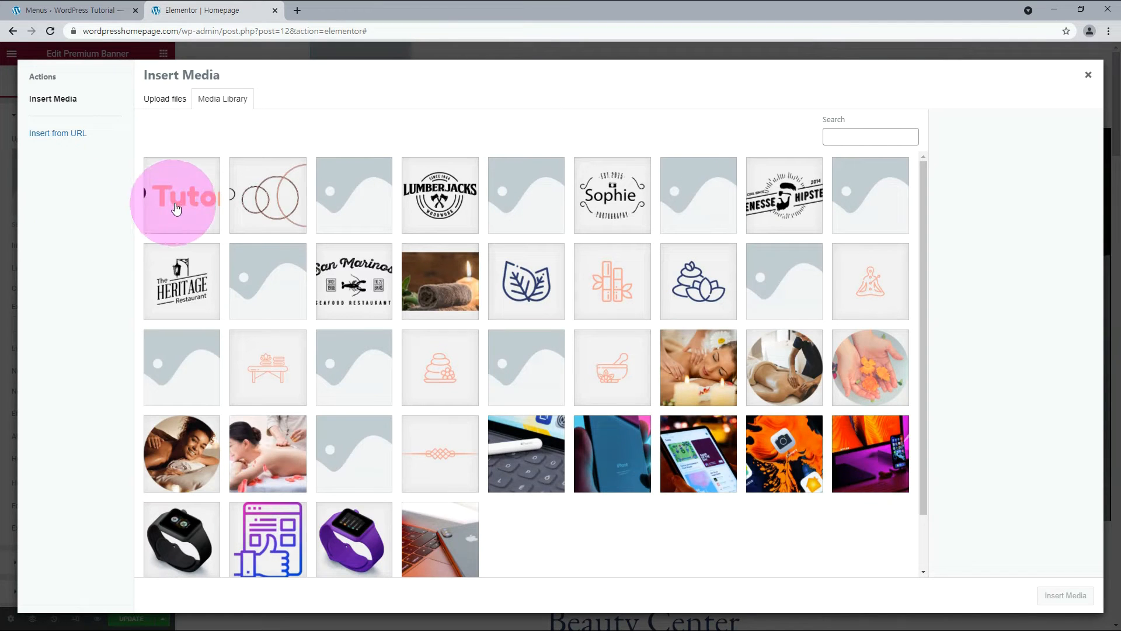
{"action": "left_click", "coordinate": [180, 209]}
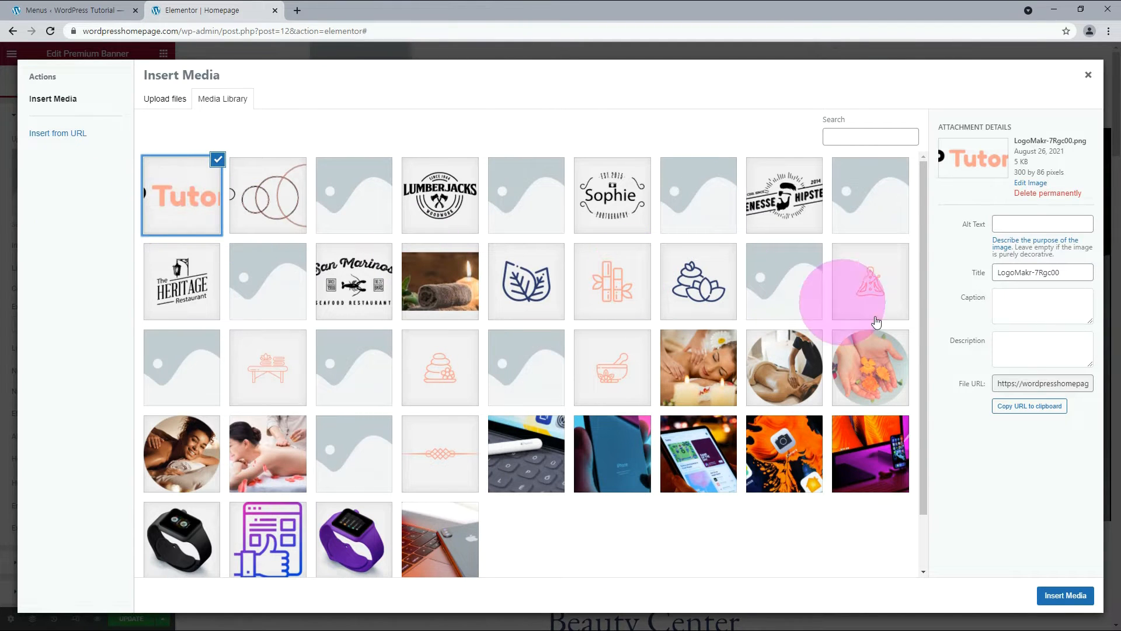
{"action": "left_click", "coordinate": [1061, 596]}
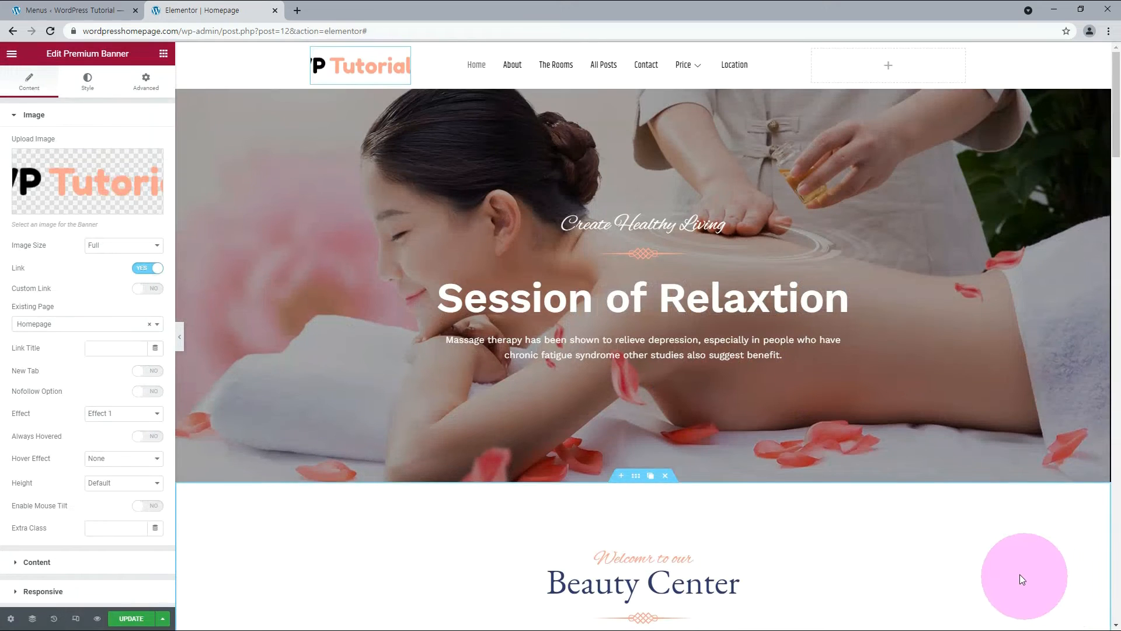
{"action": "left_click", "coordinate": [125, 414]}
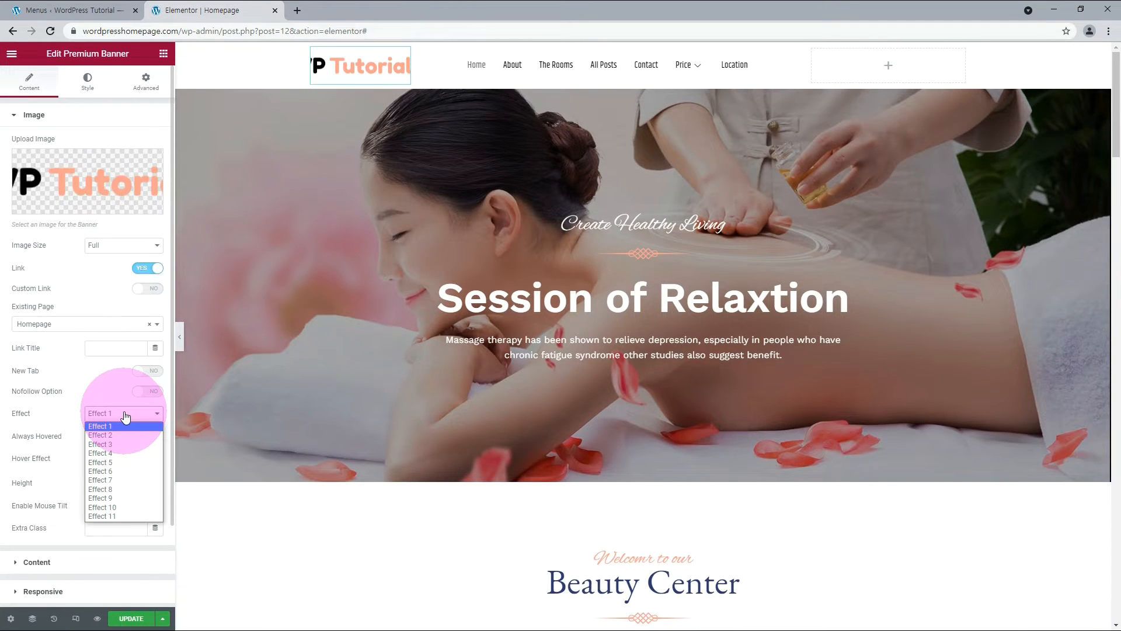
{"action": "left_click", "coordinate": [106, 452]}
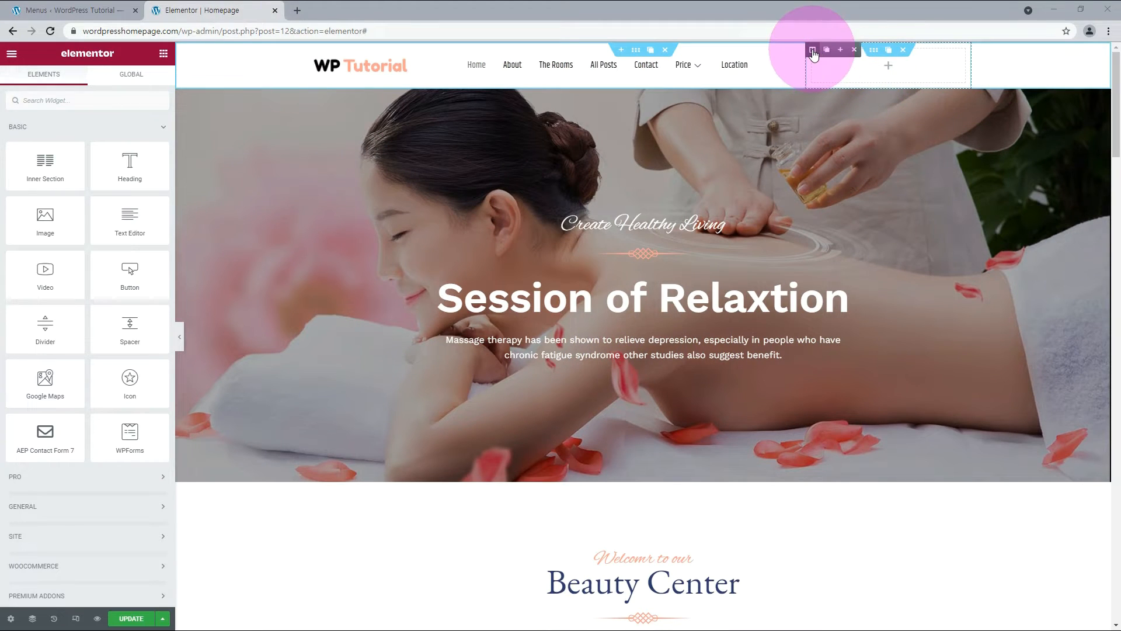
- Add columns to the inner section beside the header menu until it has six columns
{"action": "left_click", "coordinate": [840, 51]}
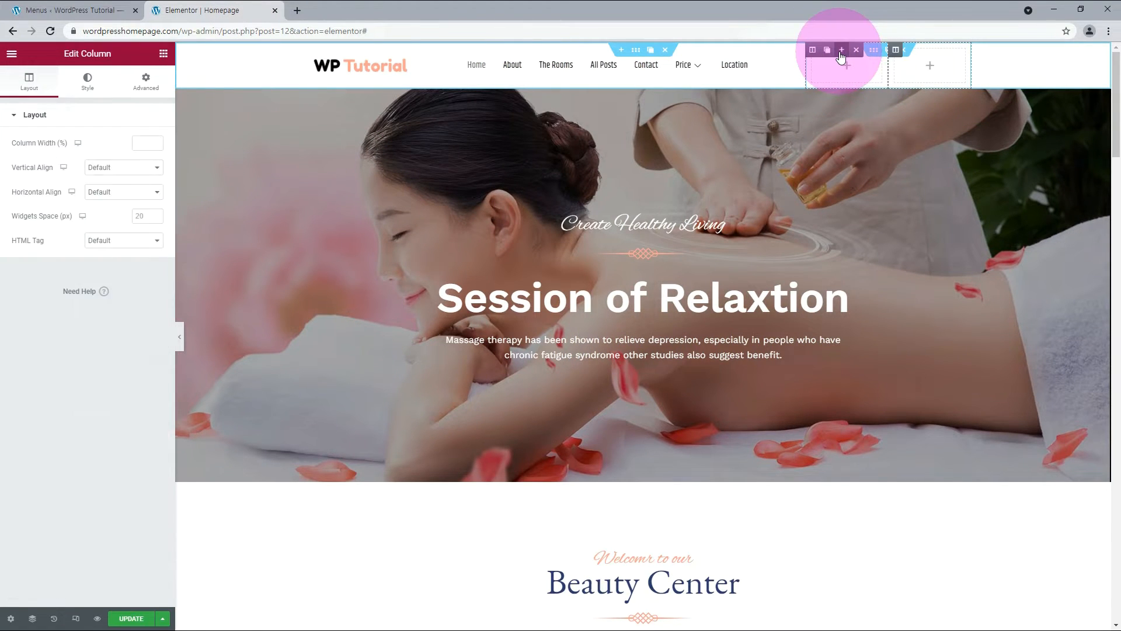
{"action": "left_click", "coordinate": [841, 51]}
{"action": "left_click", "coordinate": [841, 51]}
{"action": "left_click", "coordinate": [841, 51]}
{"action": "left_click", "coordinate": [875, 51]}
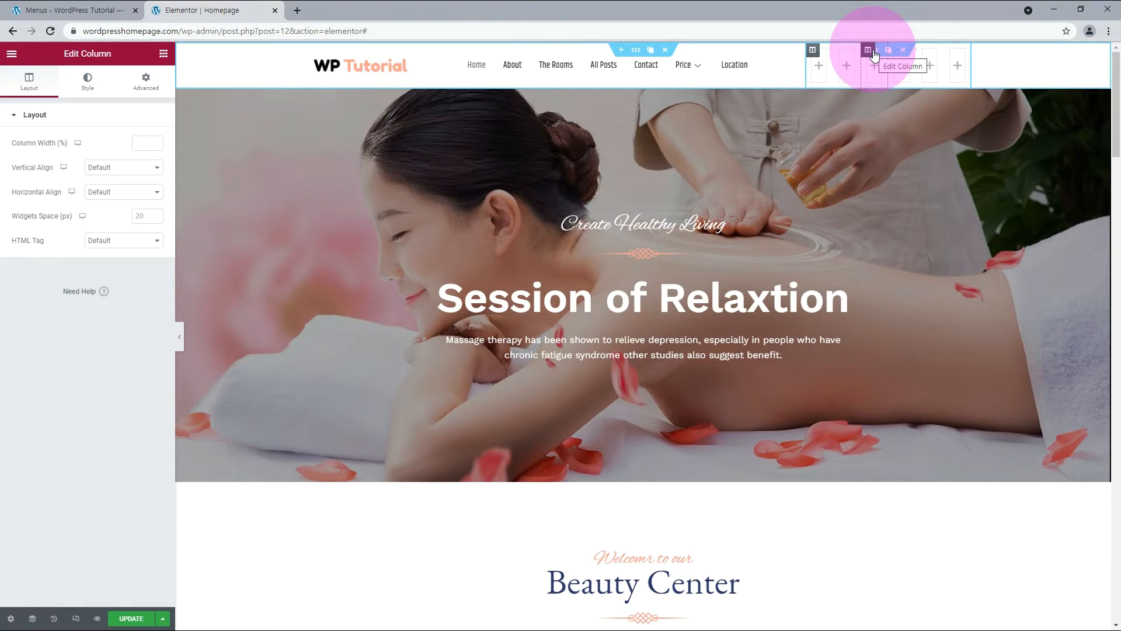
- Place Icon widgets in the fourth and fifth inner columns and the ElementsKit Header Search widget in the last one
{"action": "left_click", "coordinate": [875, 65]}
{"action": "left_click_drag", "start_coordinate": [130, 379], "coordinate": [930, 65]}
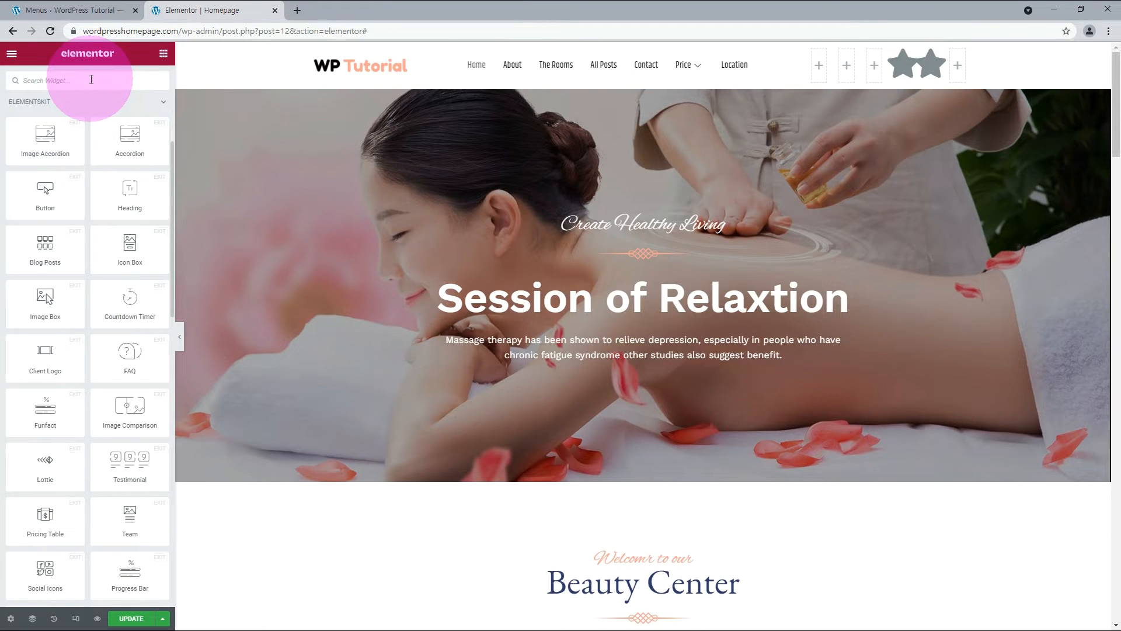
{"action": "type", "text": "search"}
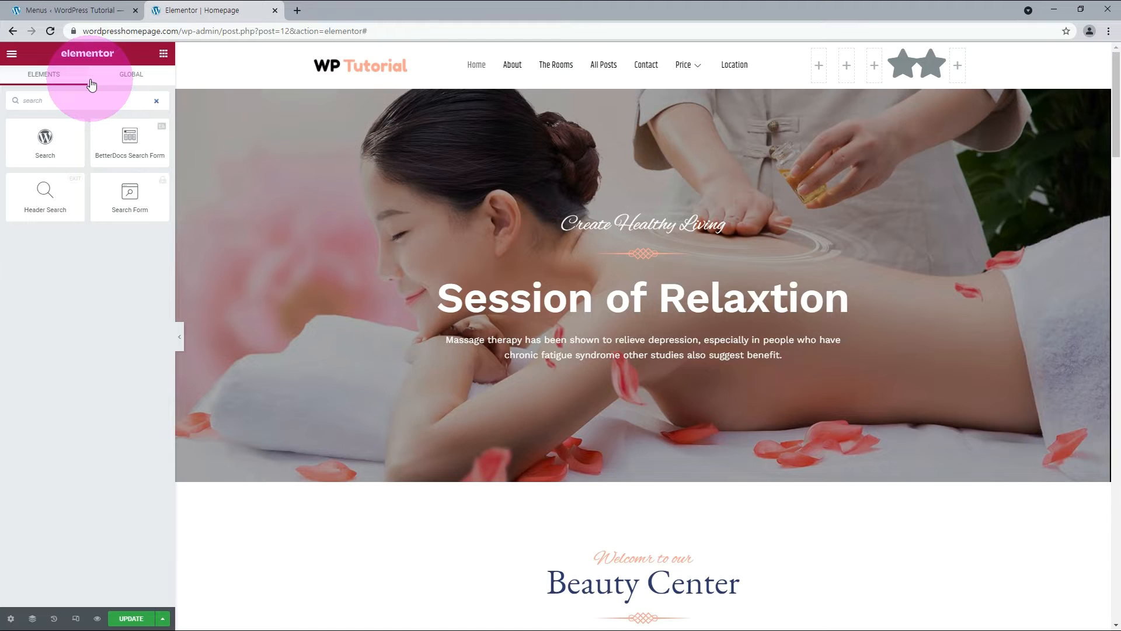
{"action": "double_click", "coordinate": [29, 102]}
{"action": "left_click_drag", "start_coordinate": [45, 193], "coordinate": [958, 70]}
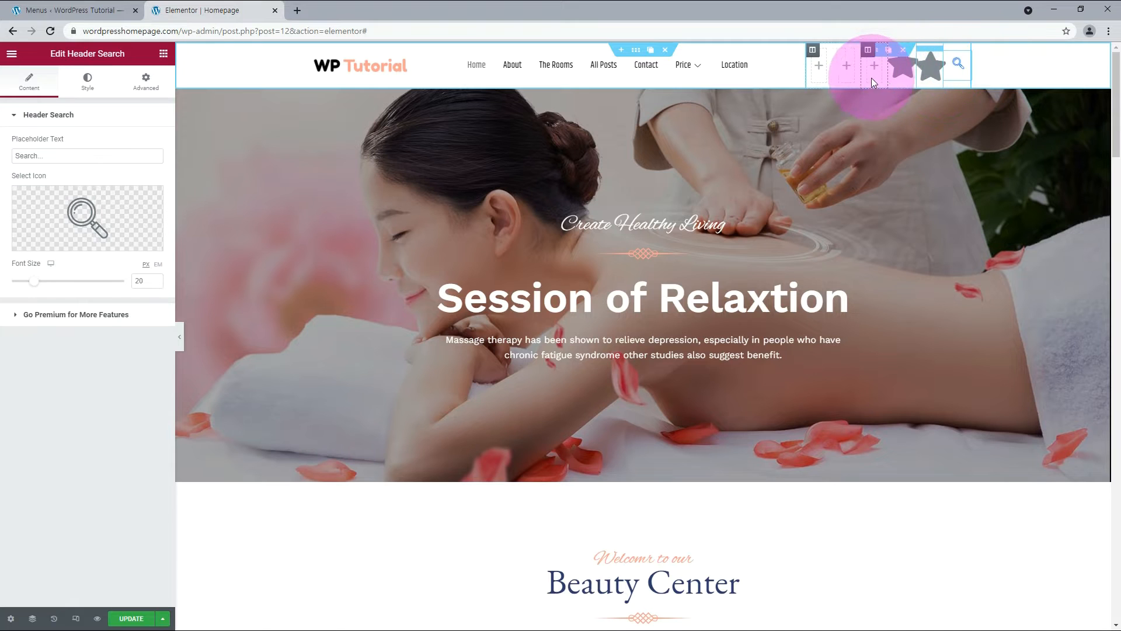
- Set the size of both star icons in the header to 22
{"action": "left_click", "coordinate": [144, 215]}
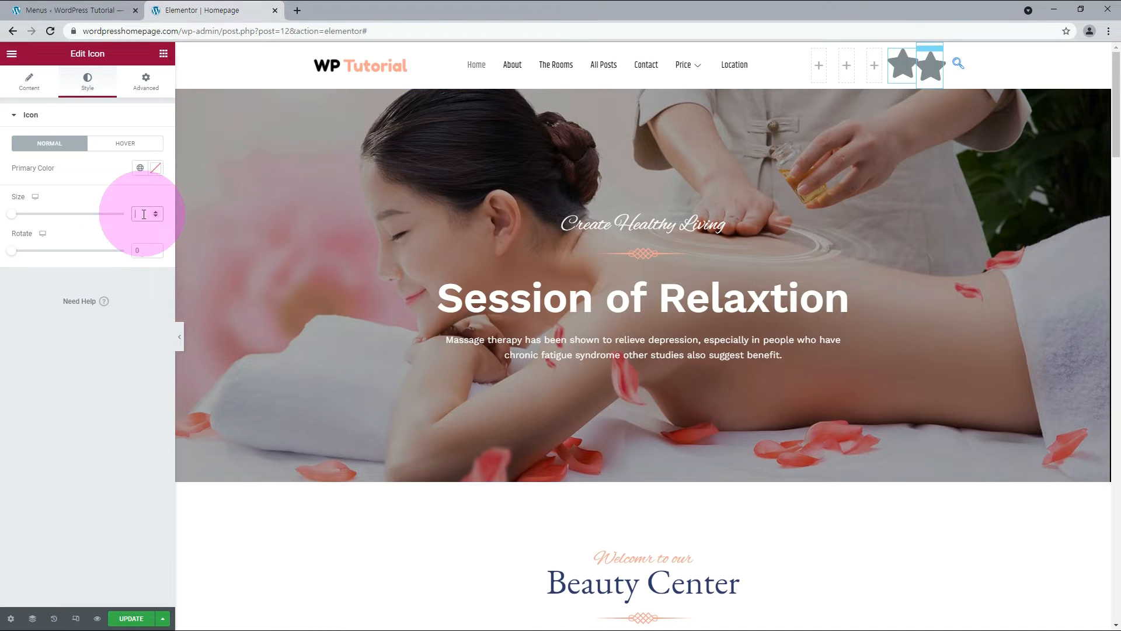
{"action": "type", "text": "22"}
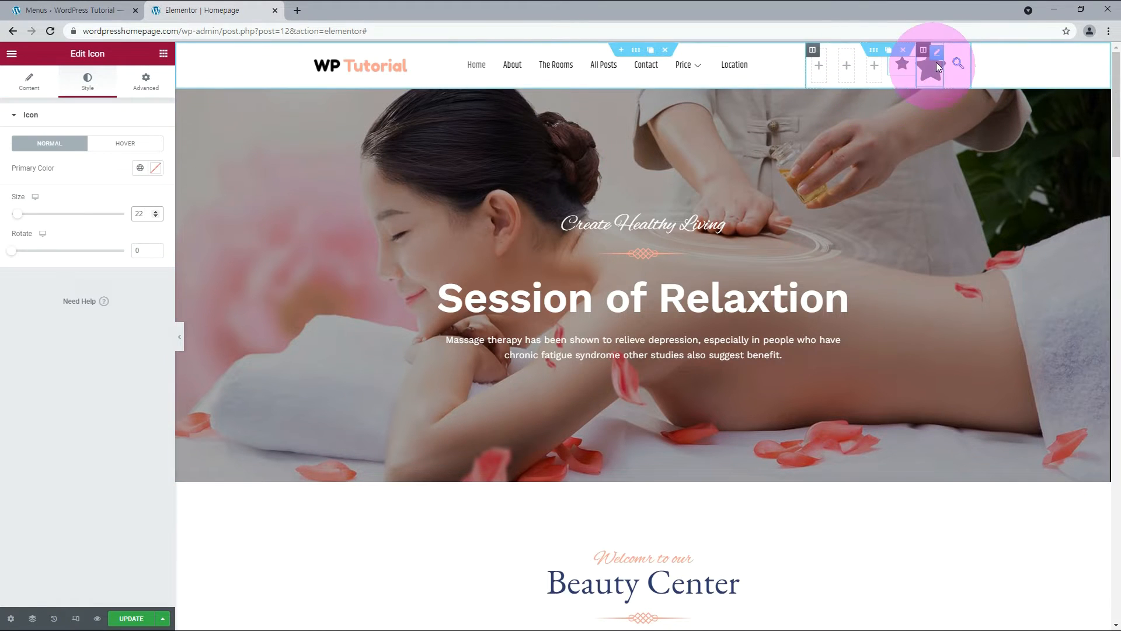
{"action": "left_click", "coordinate": [935, 66]}
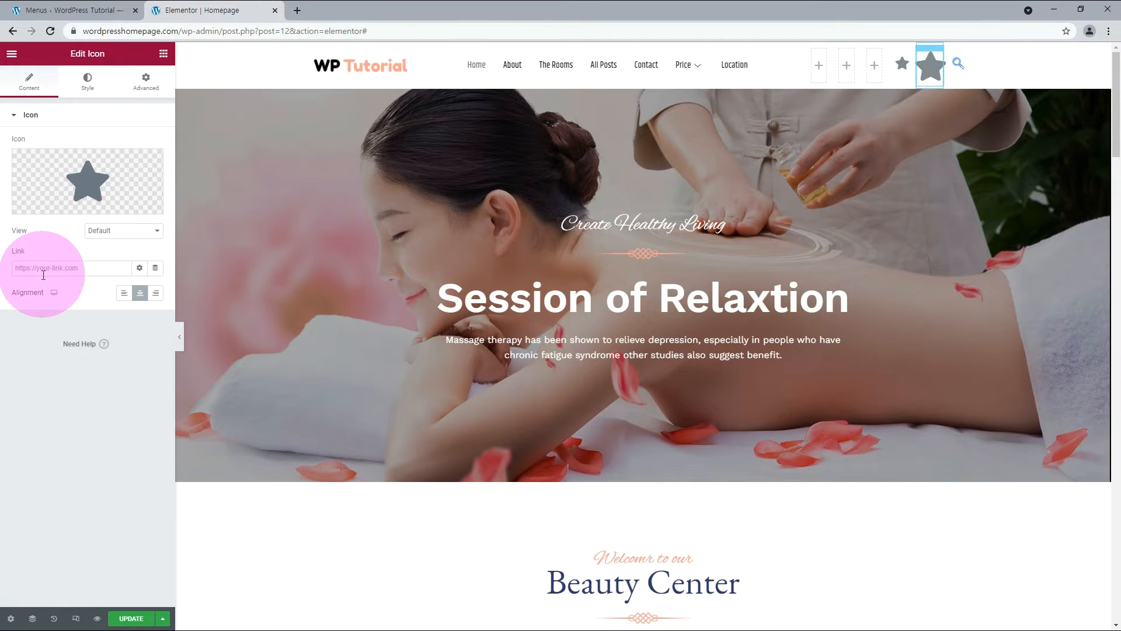
{"action": "left_click", "coordinate": [88, 81]}
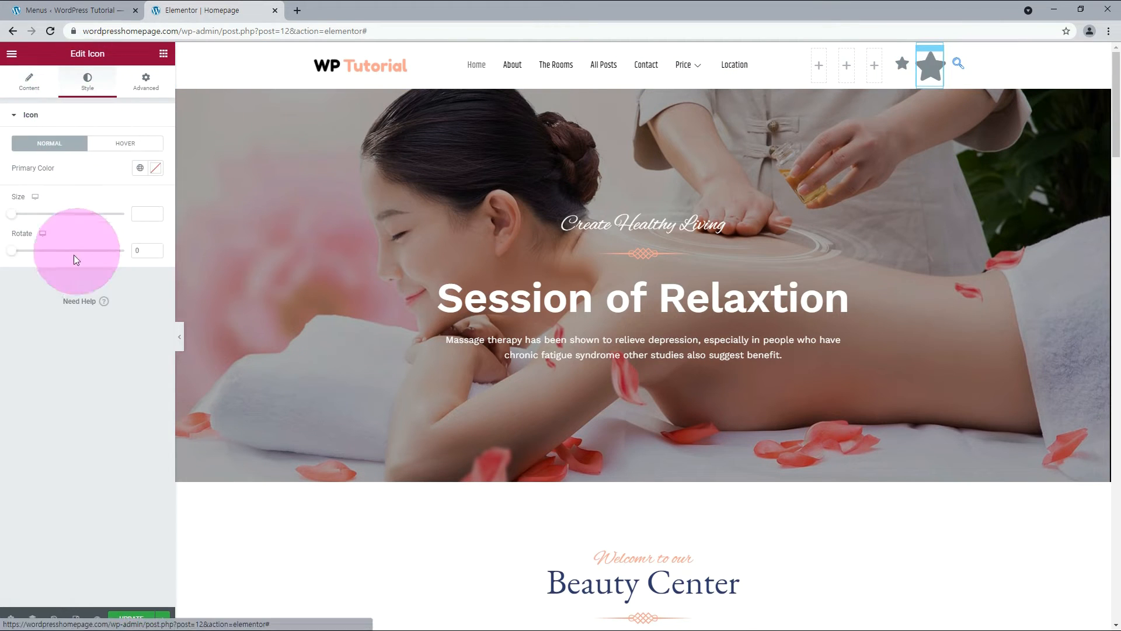
{"action": "left_click", "coordinate": [143, 214]}
{"action": "type", "text": "2"}
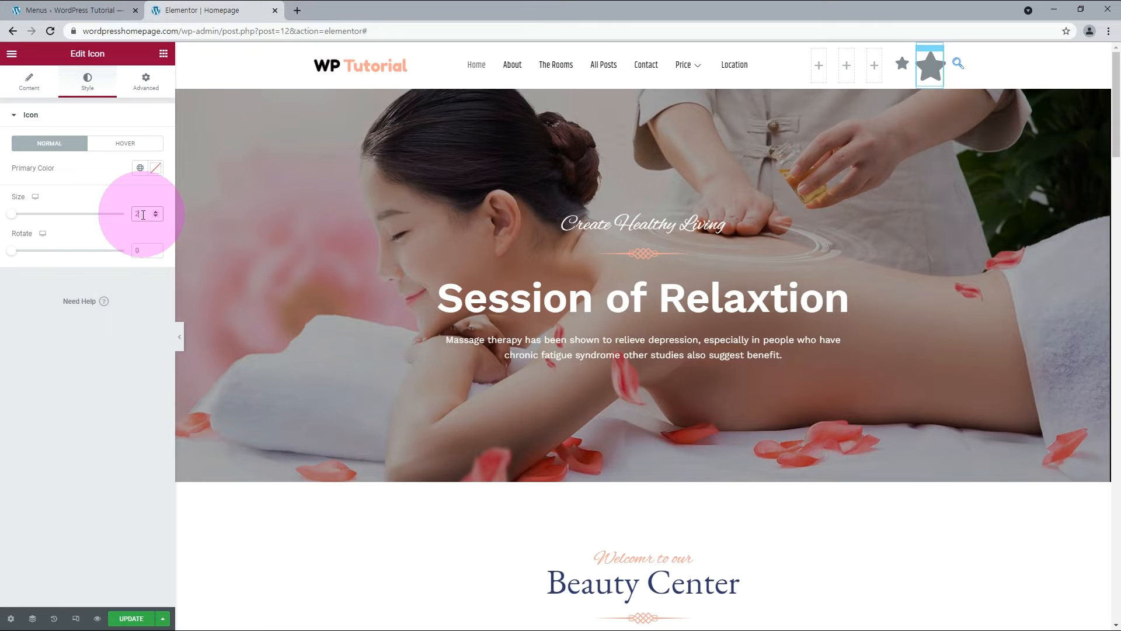
{"action": "type", "text": "2"}
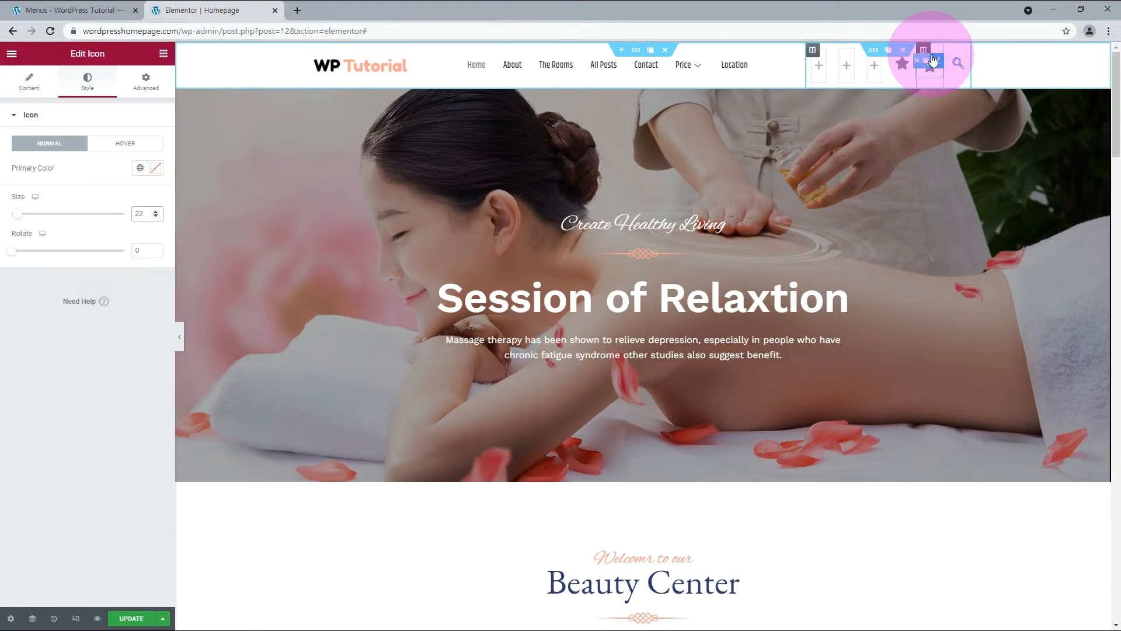
- Delete one of the two star icon columns and duplicate the remaining star icon column in its place
{"action": "mouse_move", "coordinate": [925, 50]}
{"action": "left_click", "coordinate": [967, 50]}
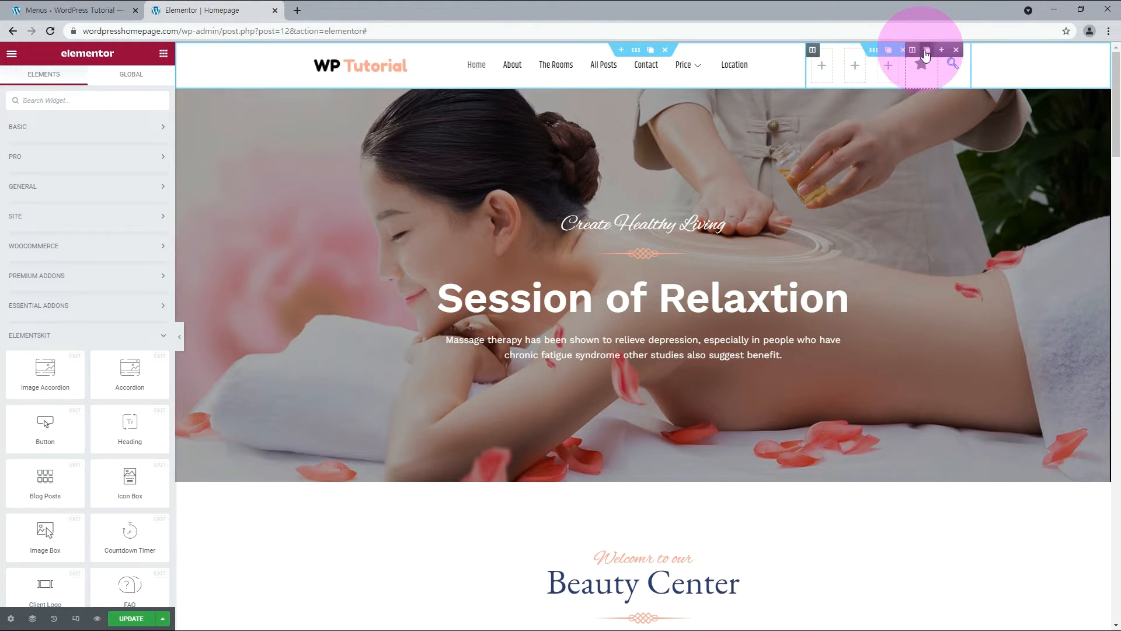
{"action": "left_click", "coordinate": [928, 53]}
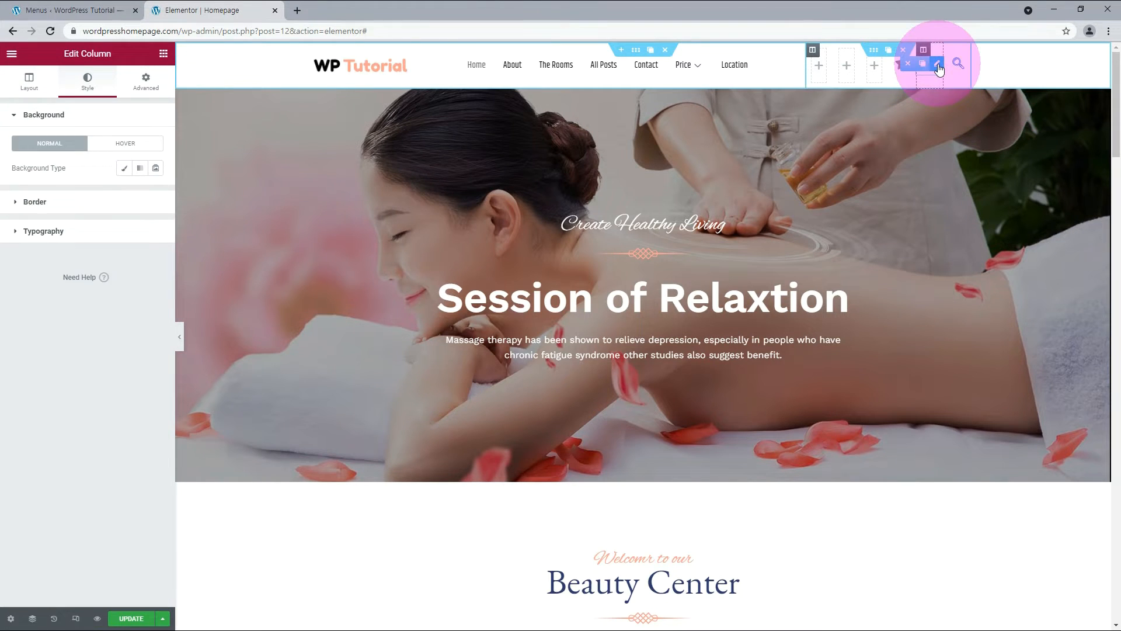
- Replace the star in the fifth inner column with the Heart icon from Font Awesome - Regular
{"action": "left_click", "coordinate": [937, 65]}
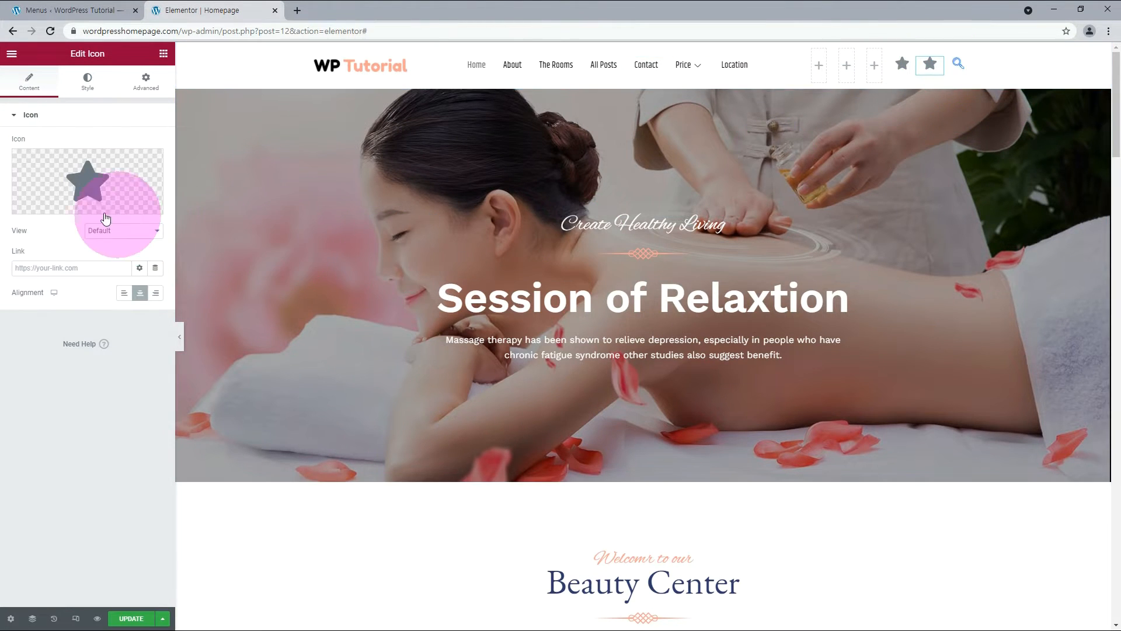
{"action": "left_click", "coordinate": [48, 205]}
{"action": "left_click", "coordinate": [299, 196]}
{"action": "scroll", "coordinate": [642, 363], "scroll_direction": "down", "scroll_amount": 10}
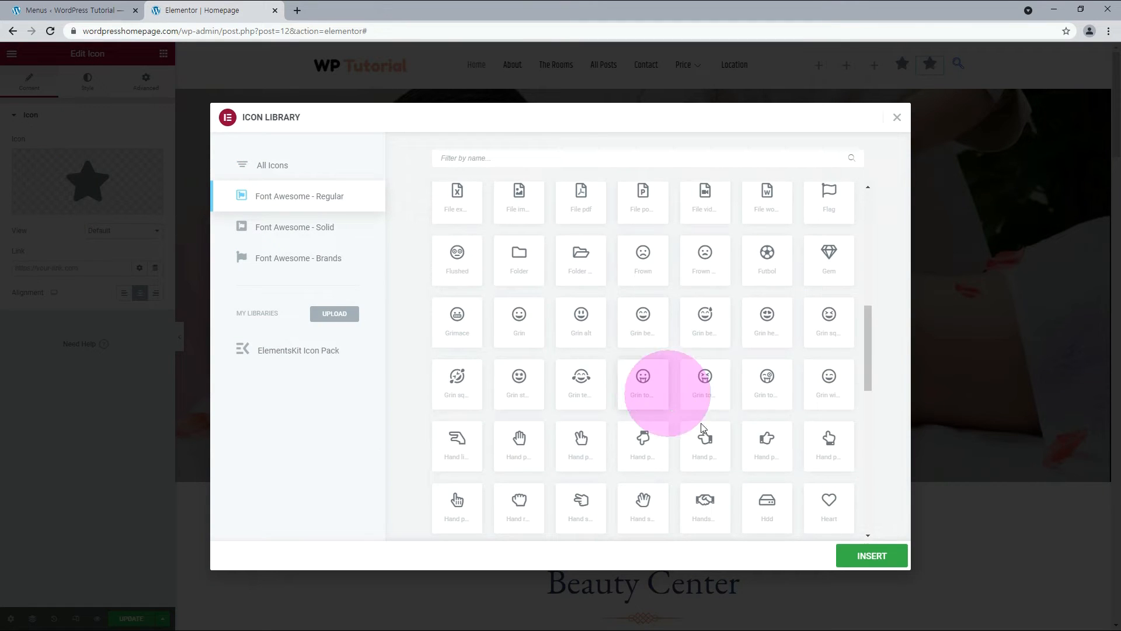
{"action": "left_click", "coordinate": [825, 508]}
{"action": "left_click", "coordinate": [863, 555]}
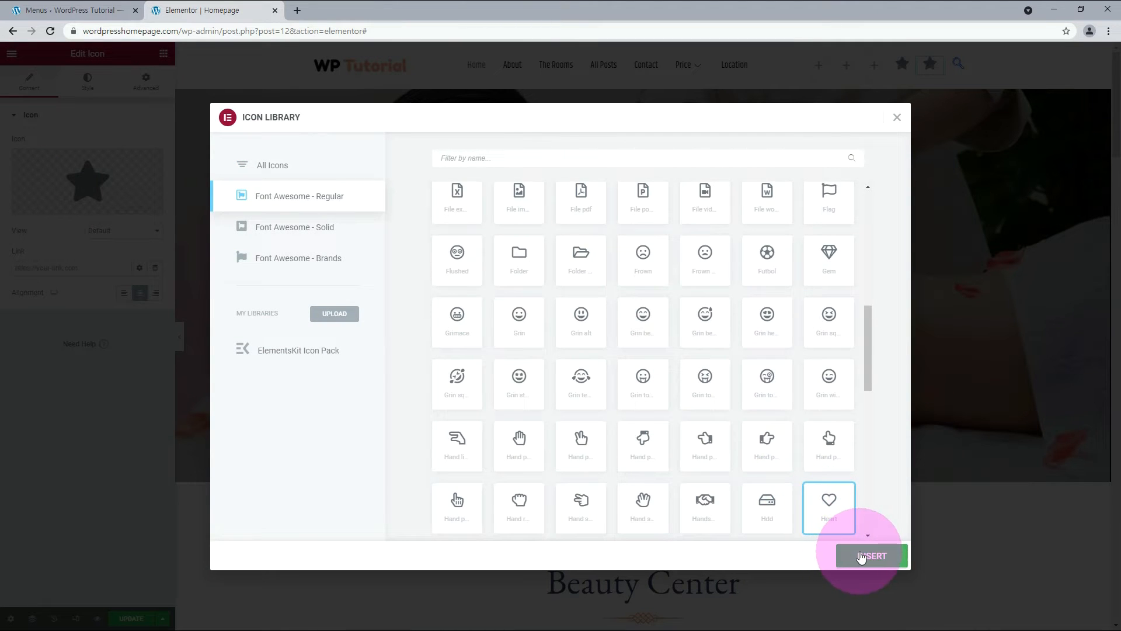
- Replace the star in the fourth inner column with the Bell icon from Font Awesome - Regular
{"action": "left_click", "coordinate": [902, 63]}
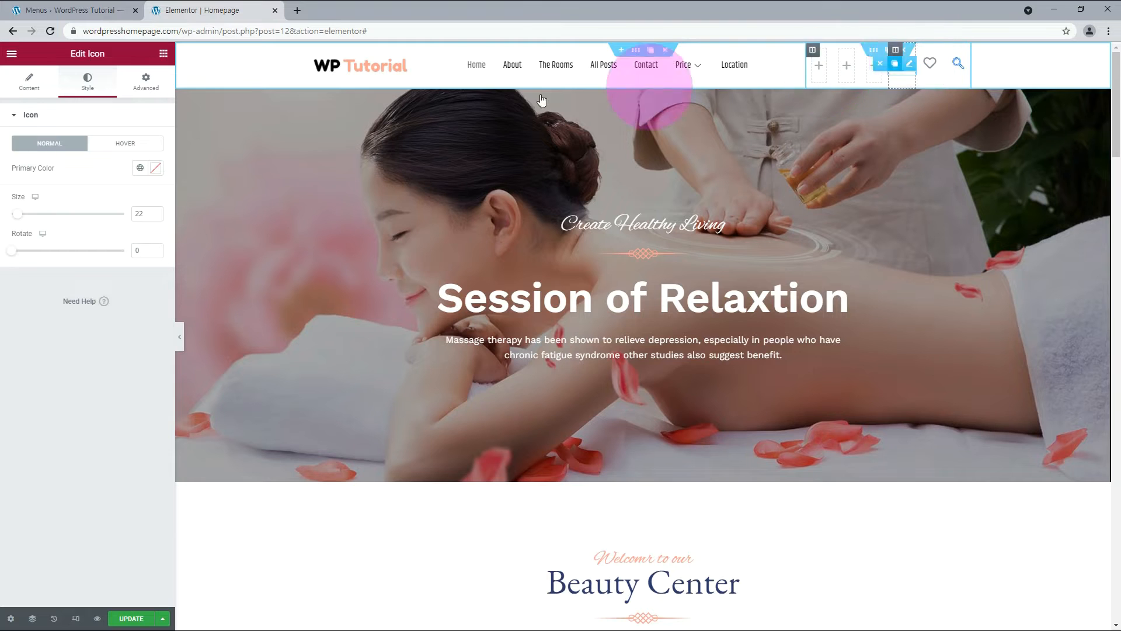
{"action": "left_click", "coordinate": [47, 96]}
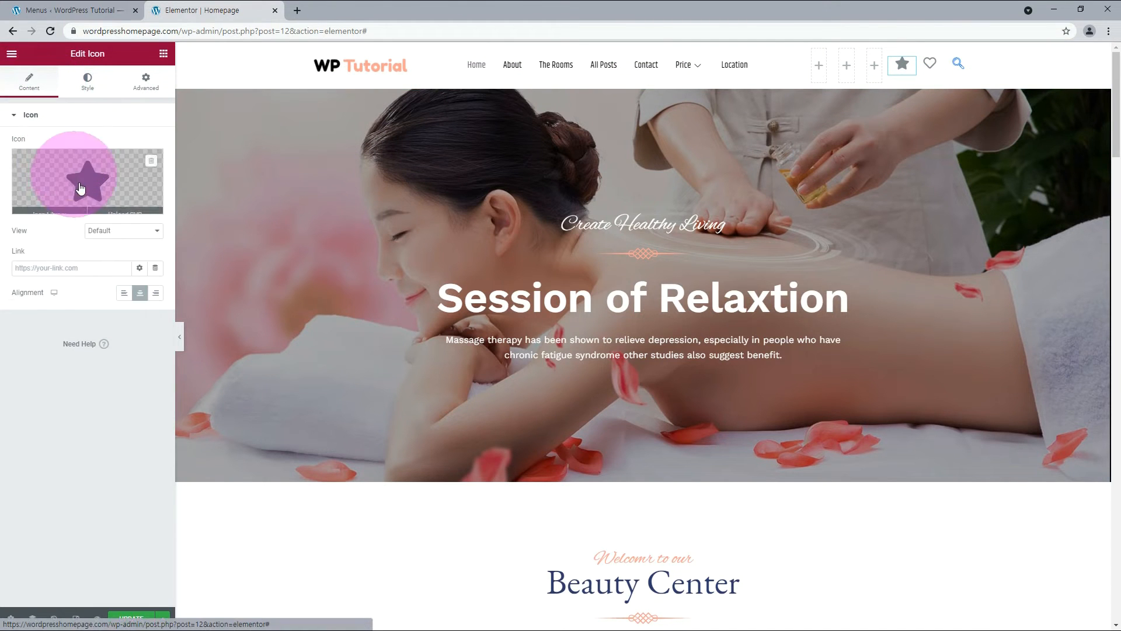
{"action": "left_click", "coordinate": [53, 208]}
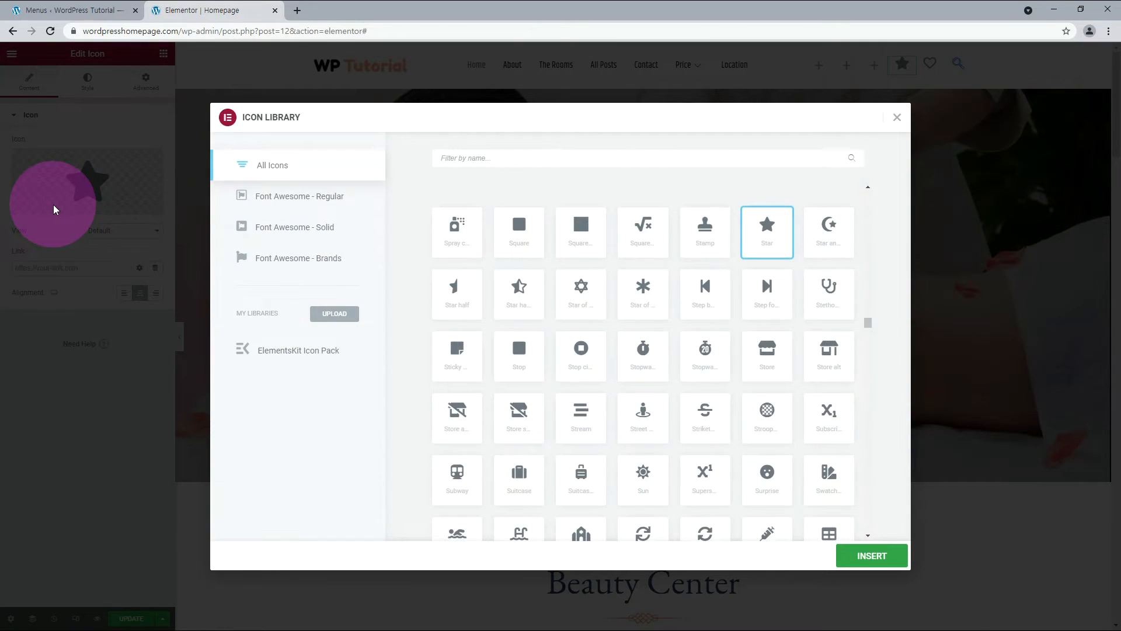
{"action": "left_click", "coordinate": [299, 196]}
{"action": "left_click", "coordinate": [463, 306]}
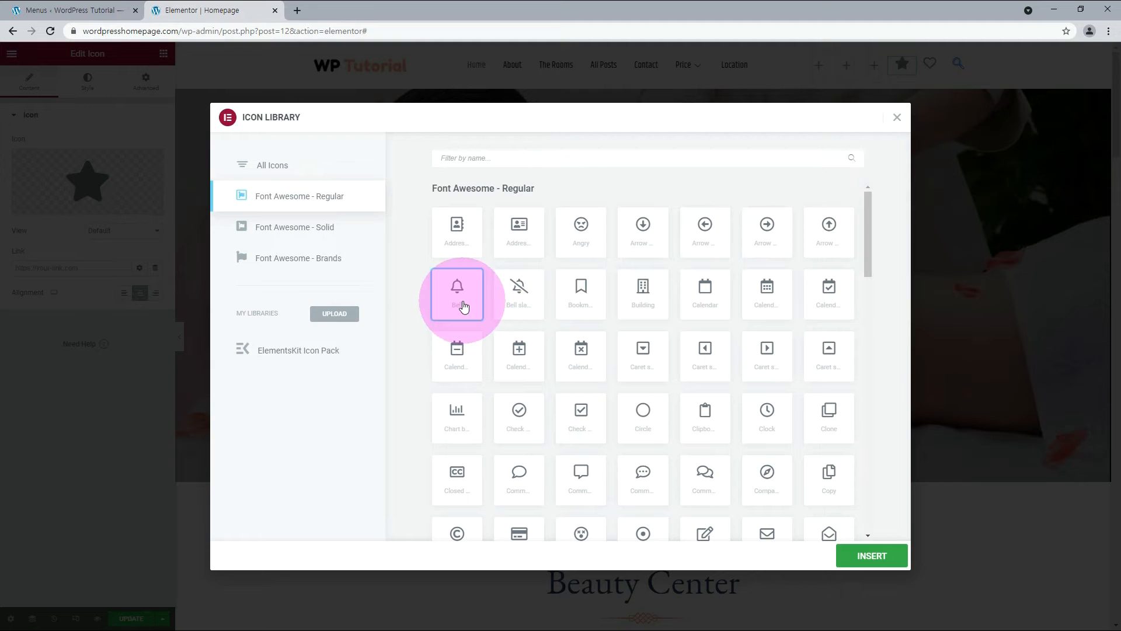
{"action": "left_click", "coordinate": [861, 555]}
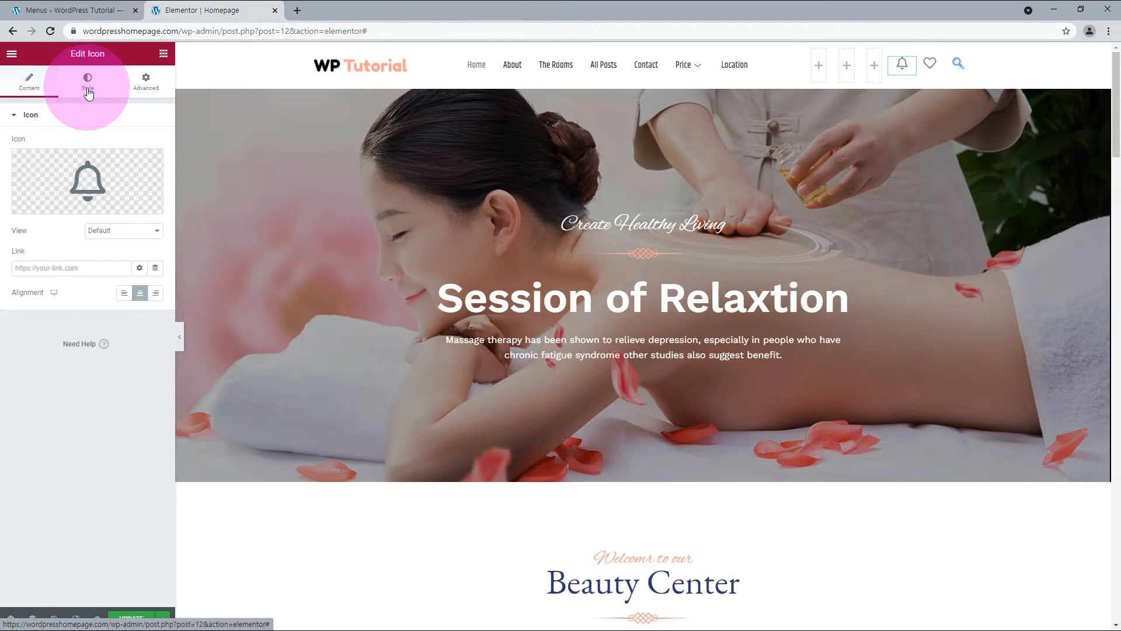
- Set the bell icon's primary color to #000000
{"action": "left_click", "coordinate": [87, 92]}
{"action": "left_click", "coordinate": [155, 168]}
{"action": "left_click", "coordinate": [88, 308]}
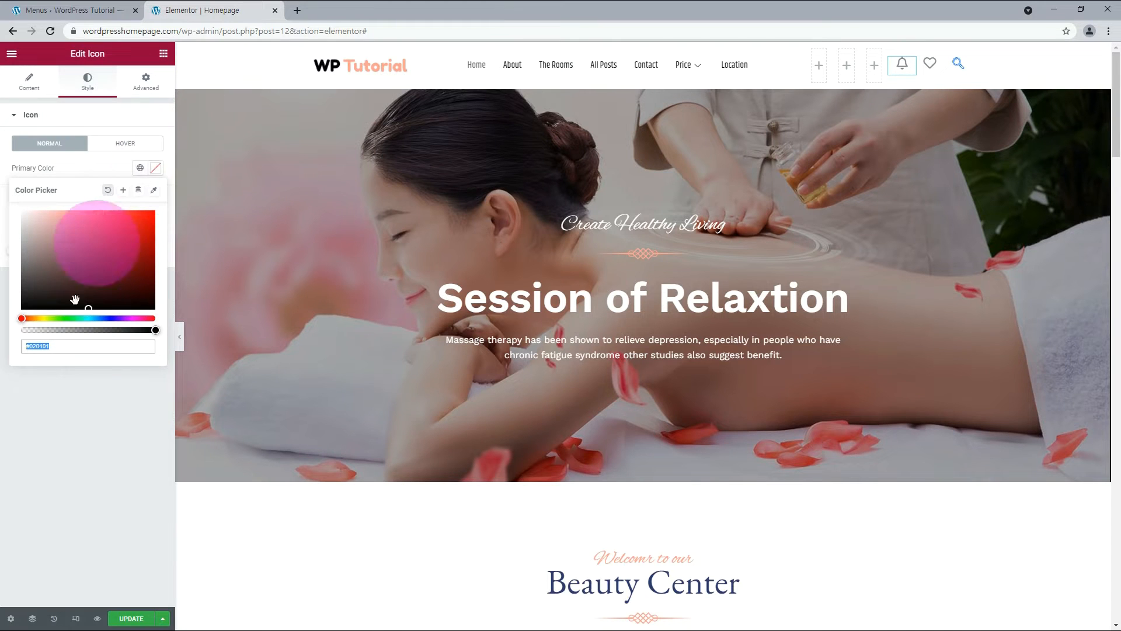
{"action": "double_click", "coordinate": [43, 348]}
{"action": "type", "text": "000000"}
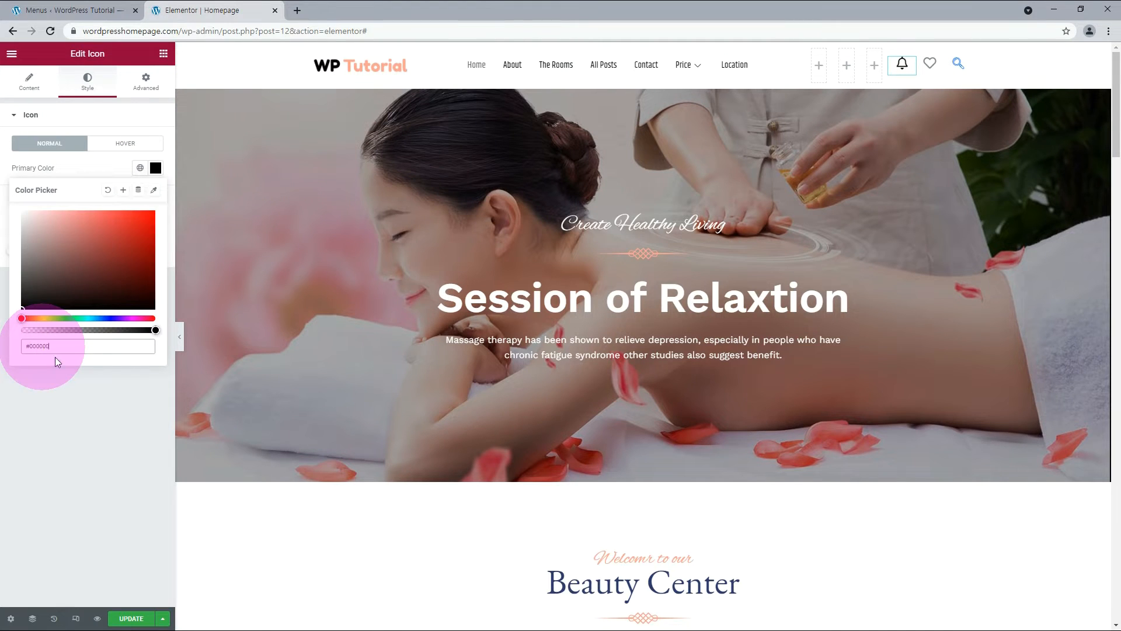
{"action": "left_click", "coordinate": [94, 434]}
- Set the header search icon's normal color to #000000
{"action": "left_click", "coordinate": [958, 63]}
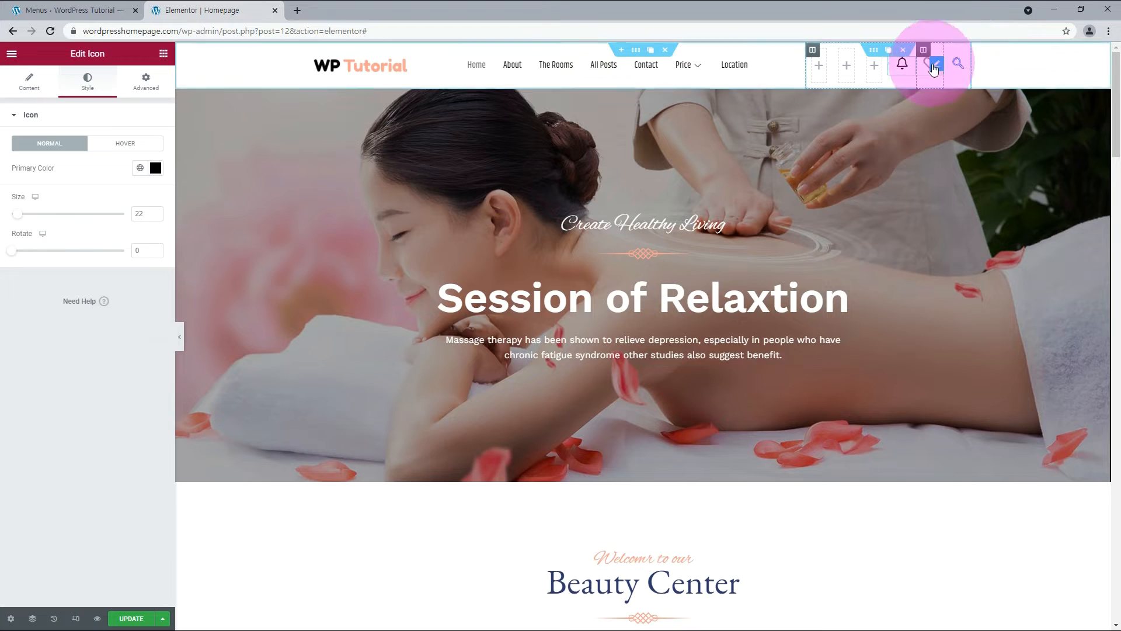
{"action": "left_click", "coordinate": [88, 88]}
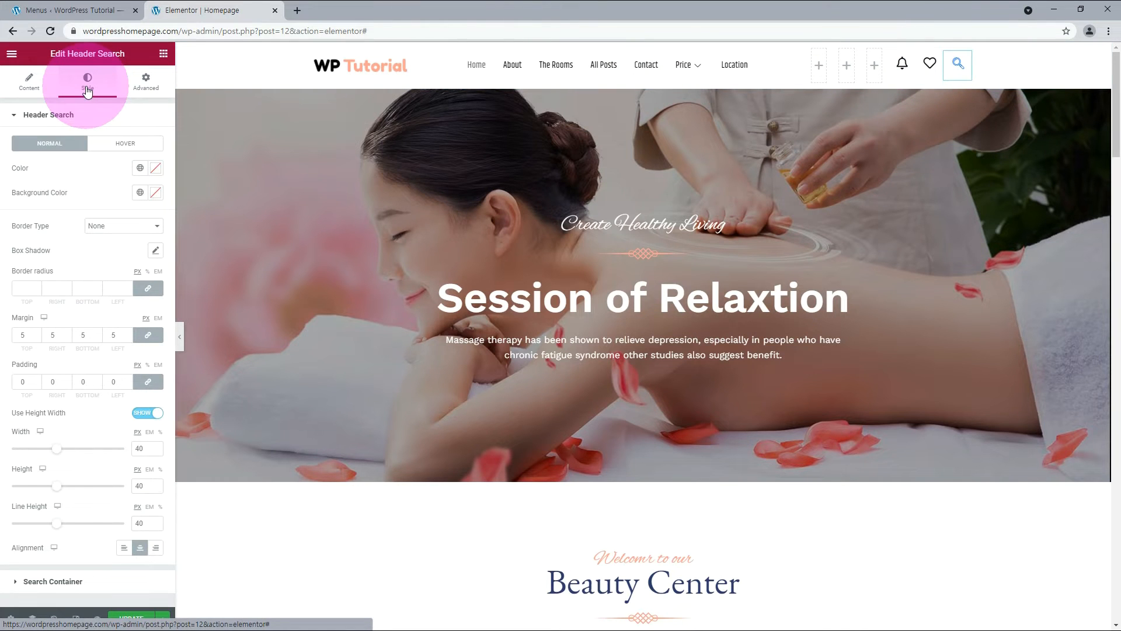
{"action": "left_click", "coordinate": [155, 168]}
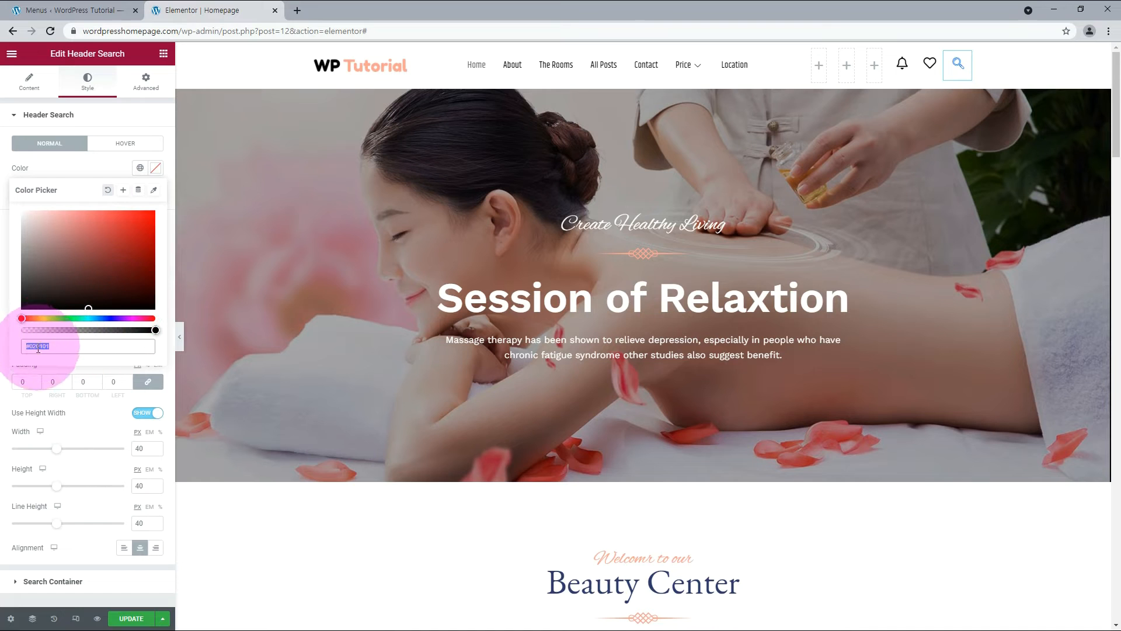
{"action": "type", "text": "#000000"}
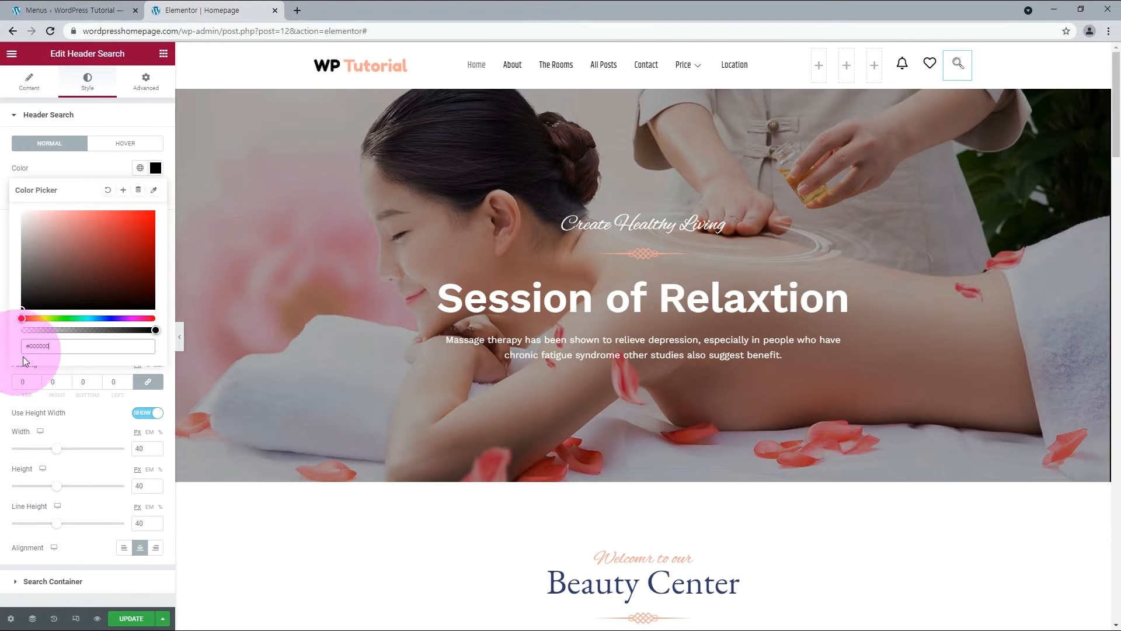
{"action": "left_click", "coordinate": [6, 370]}
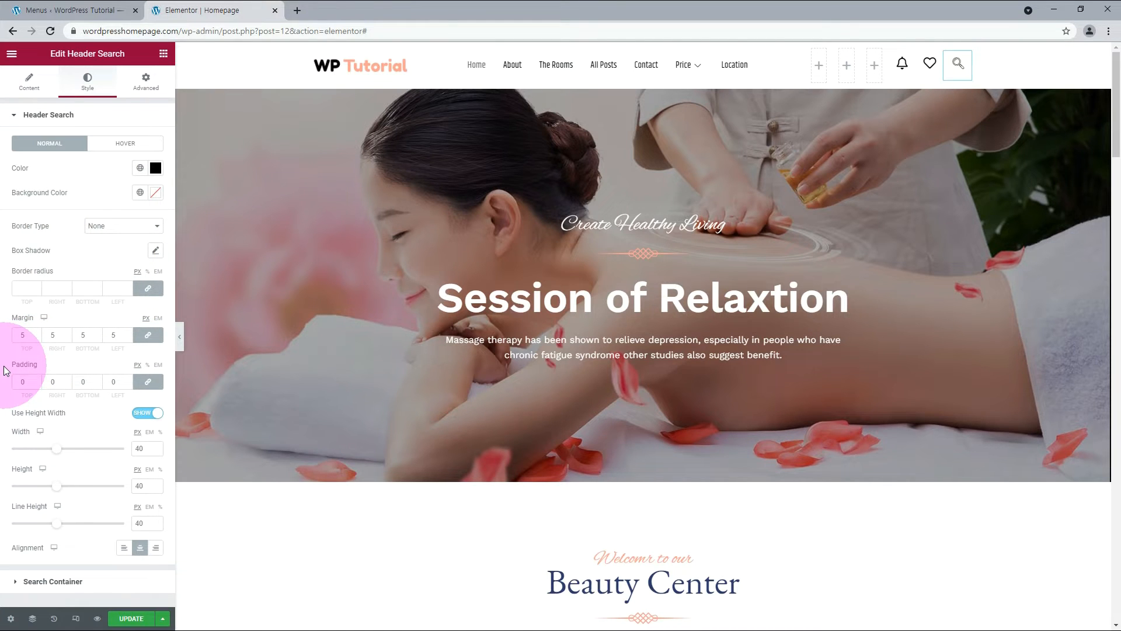
- Reload the published homepage and check the bell, heart and search icons in the header, trying the search icon
{"action": "left_click", "coordinate": [5, 5]}
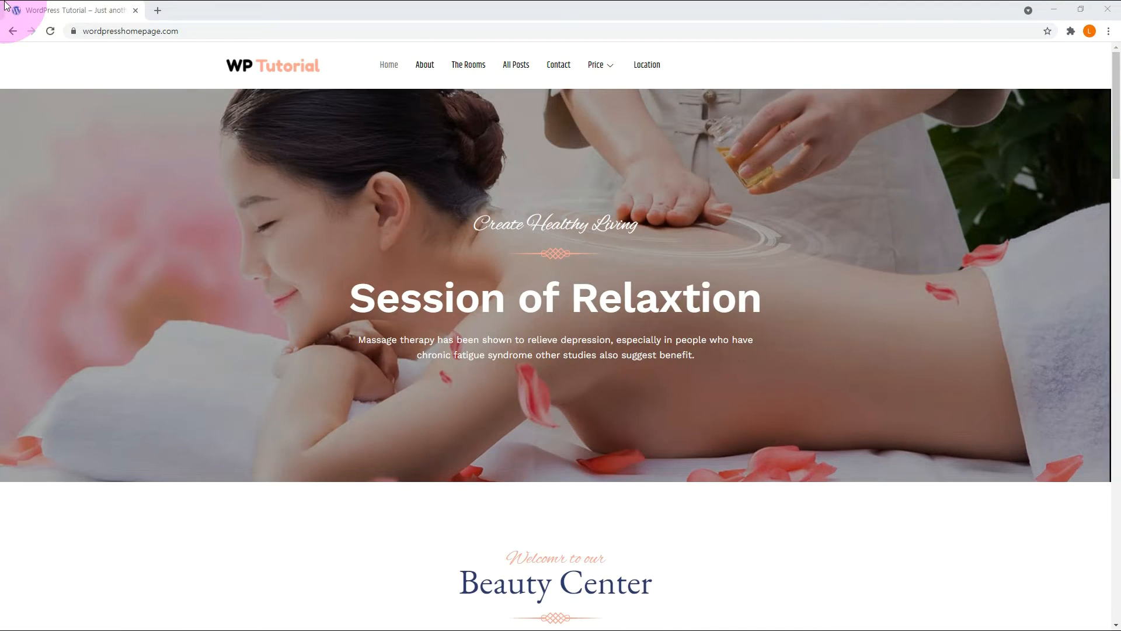
{"action": "left_click", "coordinate": [50, 37]}
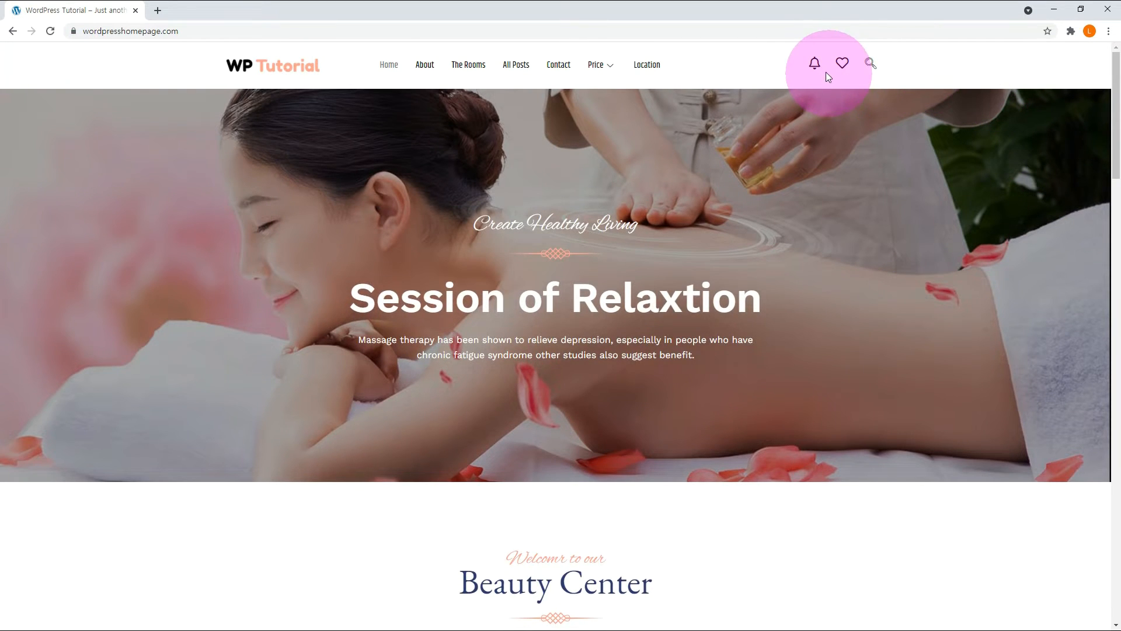
{"action": "left_click", "coordinate": [873, 65]}
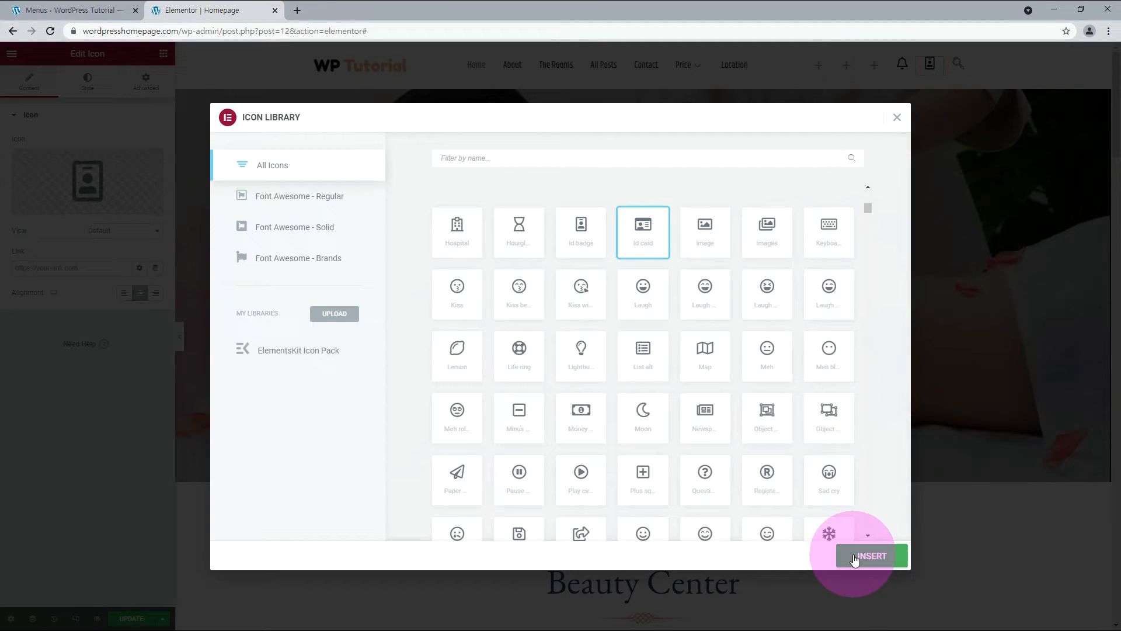
{"action": "left_click", "coordinate": [855, 557]}
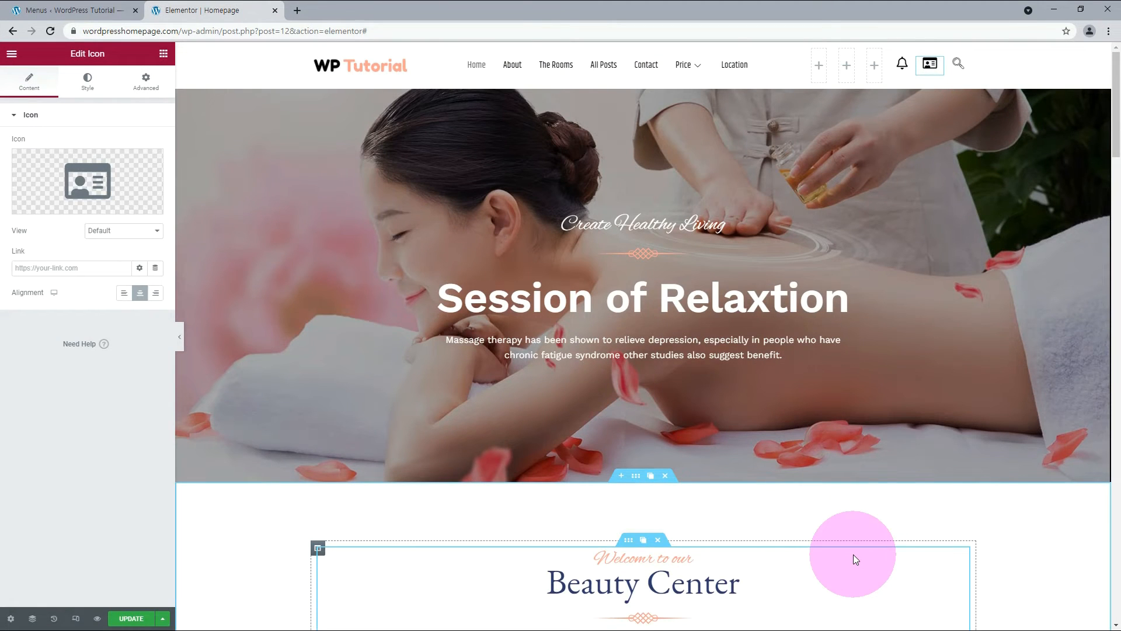
{"action": "left_click", "coordinate": [73, 268]}
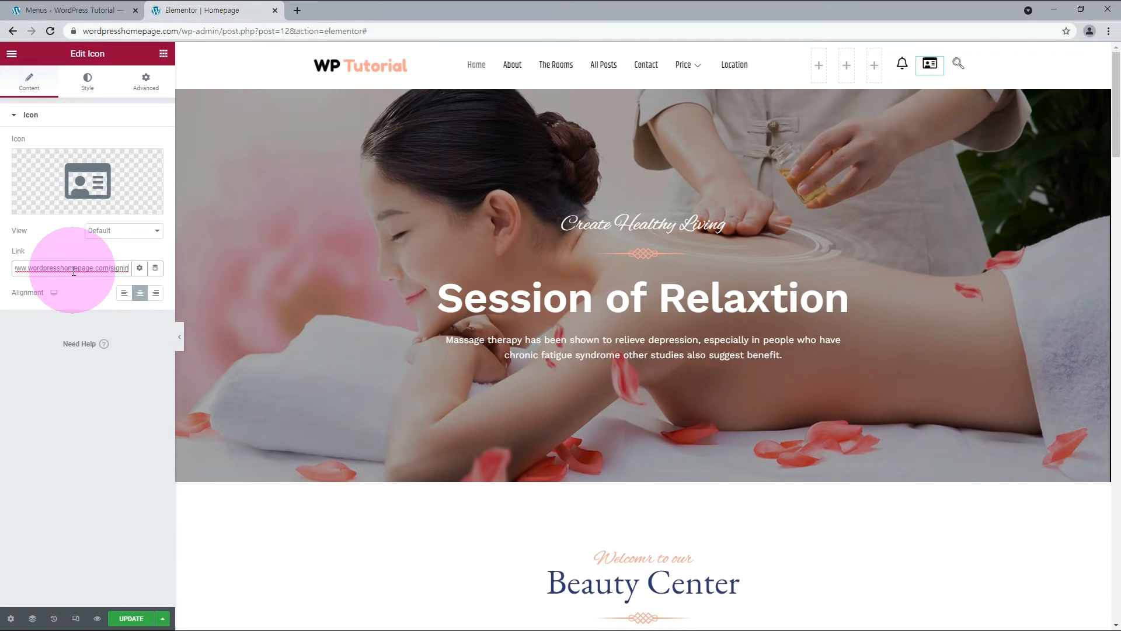
{"action": "left_click", "coordinate": [131, 619]}
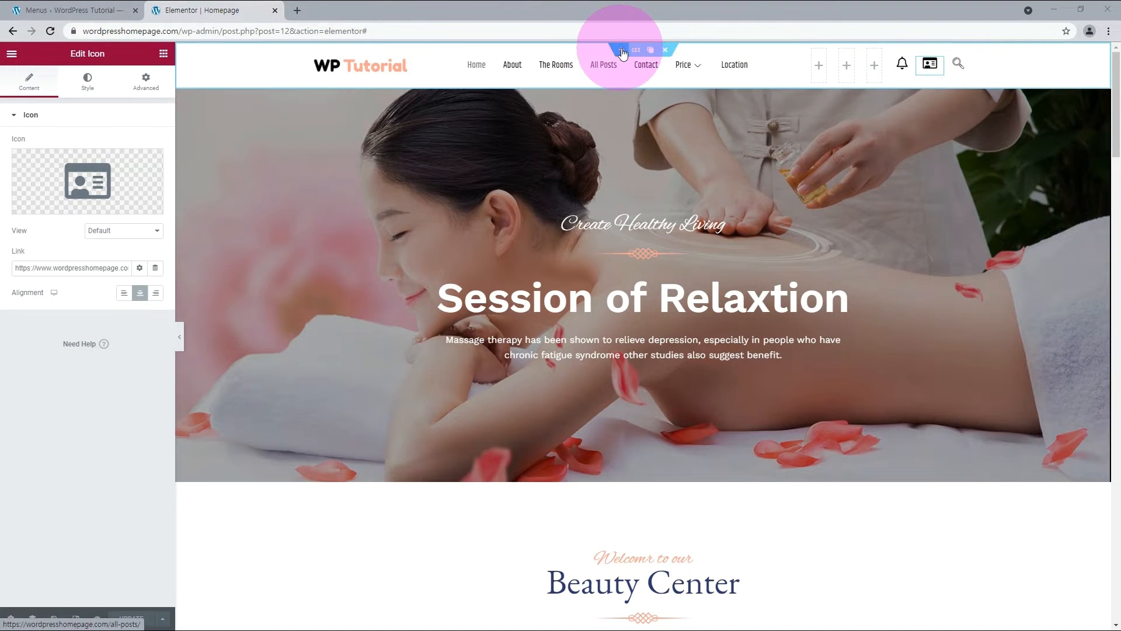
- Add a new section above the header with three columns, the middle one twice as wide as the outer ones
{"action": "left_click", "coordinate": [622, 51]}
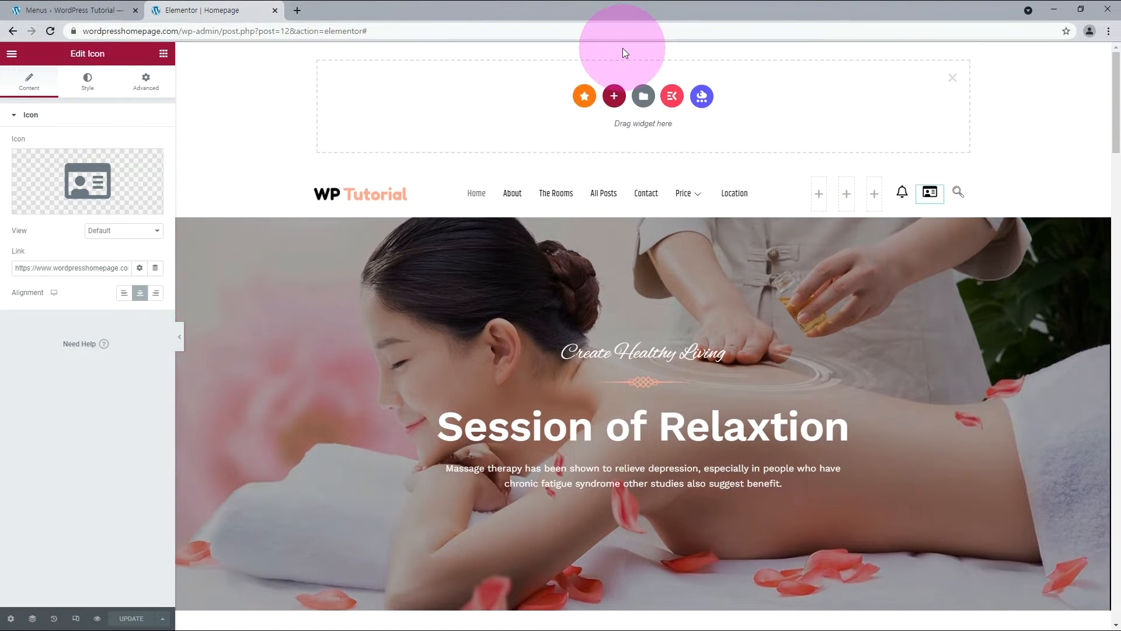
{"action": "left_click", "coordinate": [615, 97]}
{"action": "left_click", "coordinate": [578, 122]}
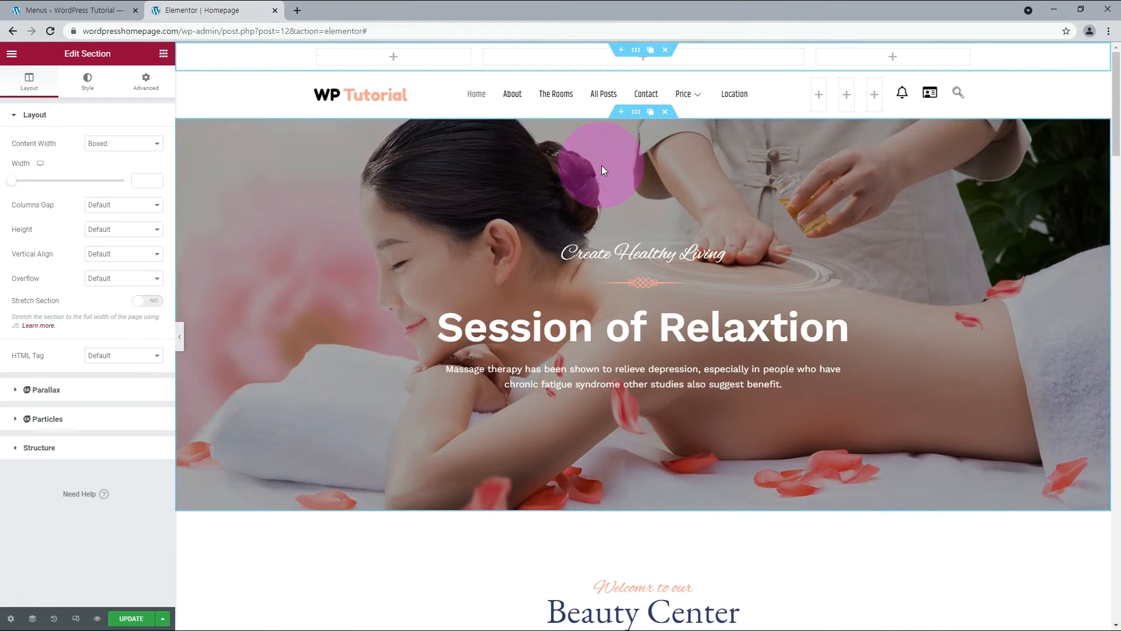
- Give the new top section a minimum height of 30 px and set its columns gap to No Gap
{"action": "left_click", "coordinate": [637, 51]}
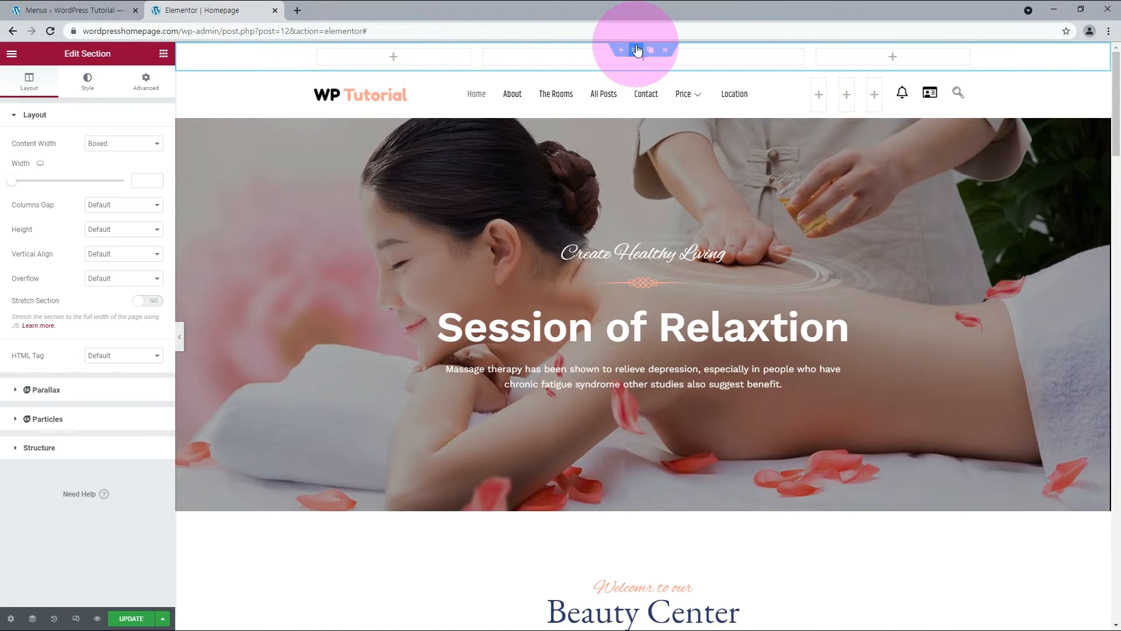
{"action": "left_click", "coordinate": [98, 230]}
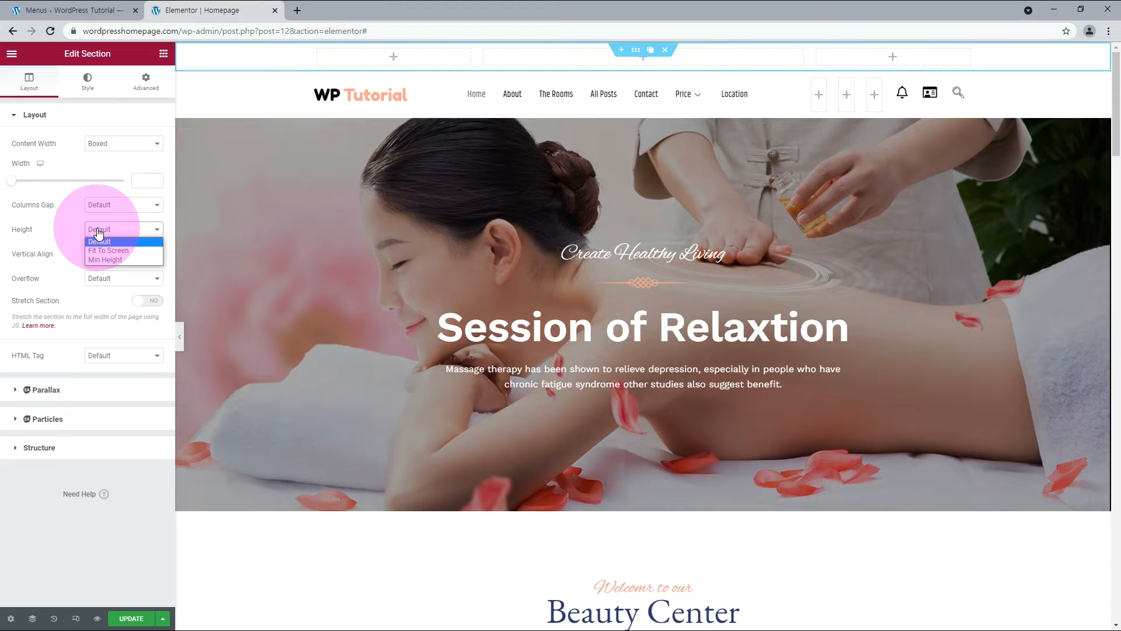
{"action": "left_click", "coordinate": [95, 257]}
{"action": "left_click", "coordinate": [143, 267]}
{"action": "type", "text": "30"}
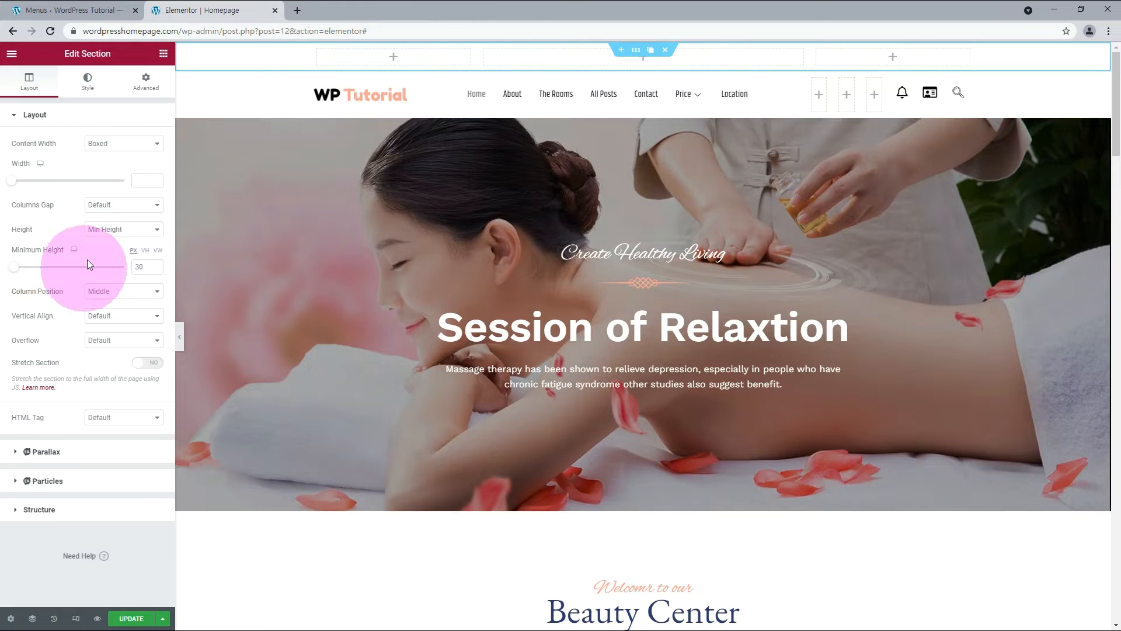
{"action": "left_click", "coordinate": [104, 205]}
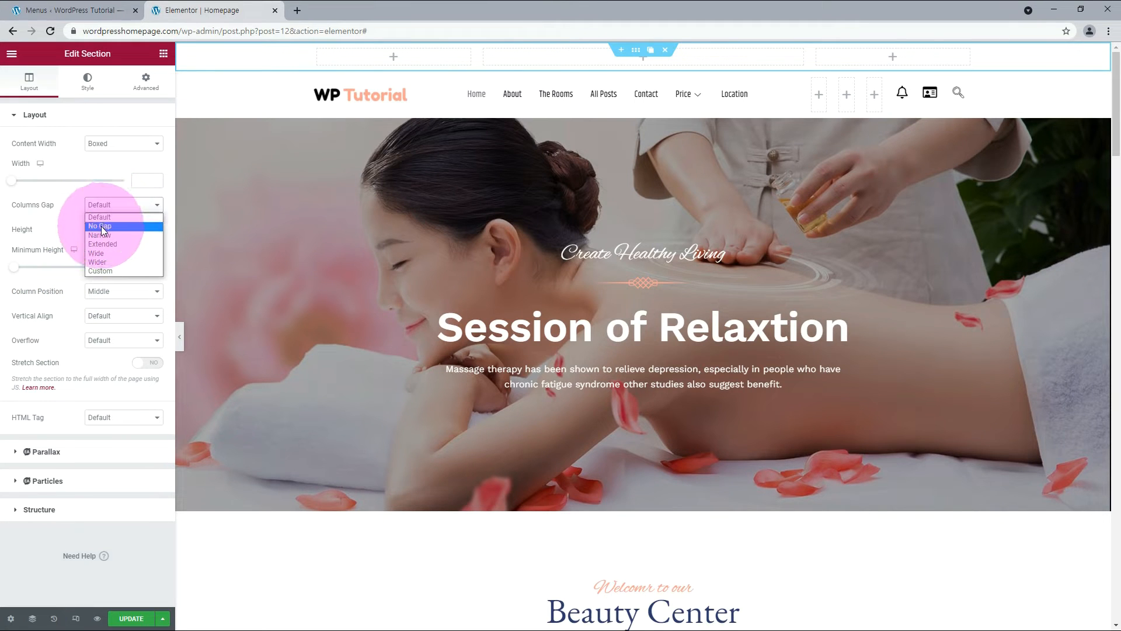
{"action": "left_click", "coordinate": [101, 226]}
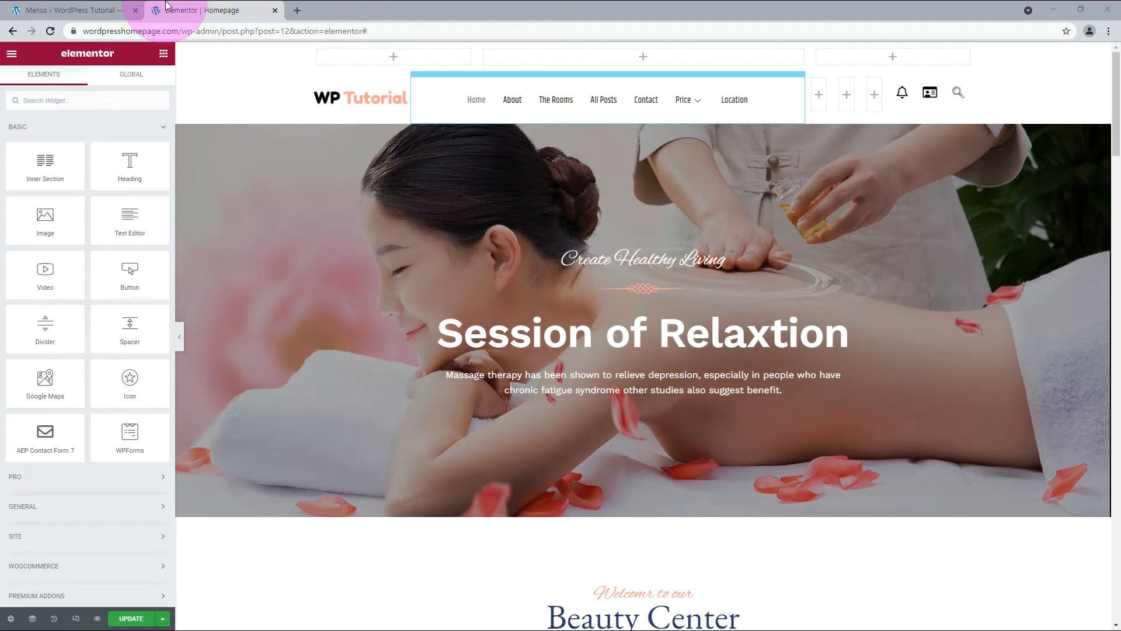
- Add a Heading widget to the first column of the top section and set its HTML tag to div
{"action": "left_click_drag", "start_coordinate": [133, 160], "coordinate": [370, 59]}
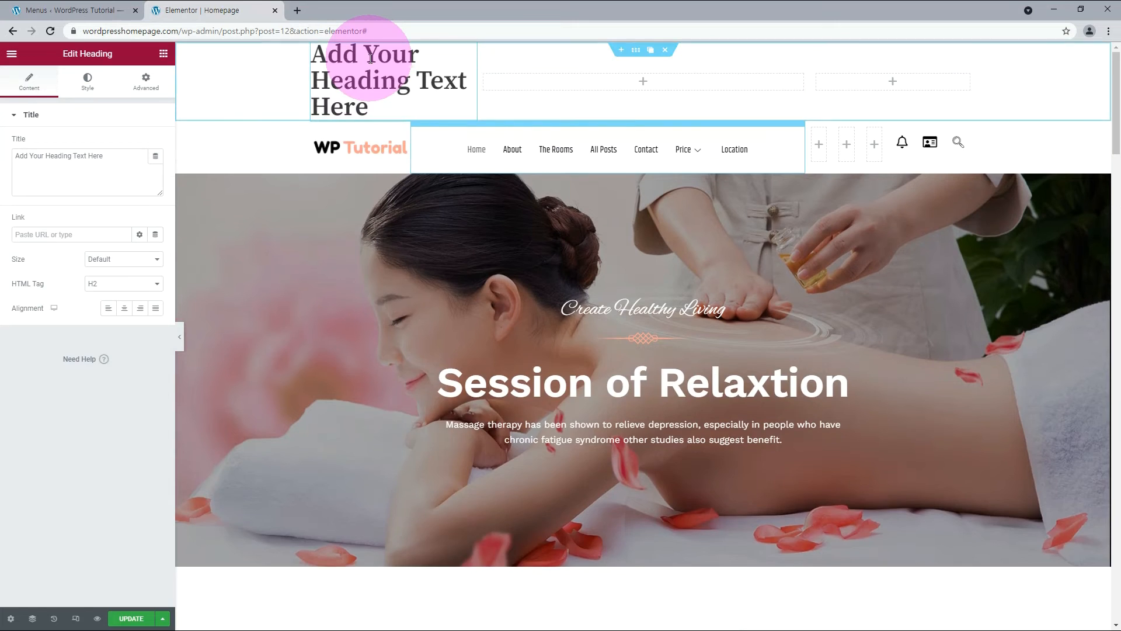
{"action": "left_click", "coordinate": [111, 284]}
{"action": "left_click", "coordinate": [117, 350]}
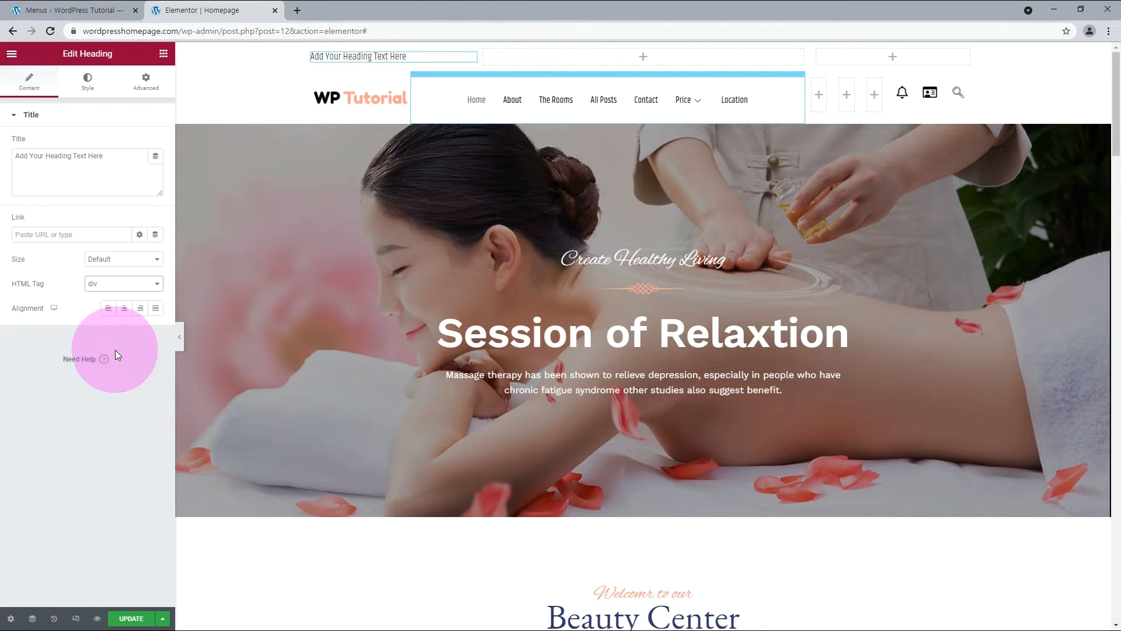
- Add the ElementsKit Social Icons widget to the third column of the top section and align it right
{"action": "left_click", "coordinate": [163, 53]}
{"action": "type", "text": "so"}
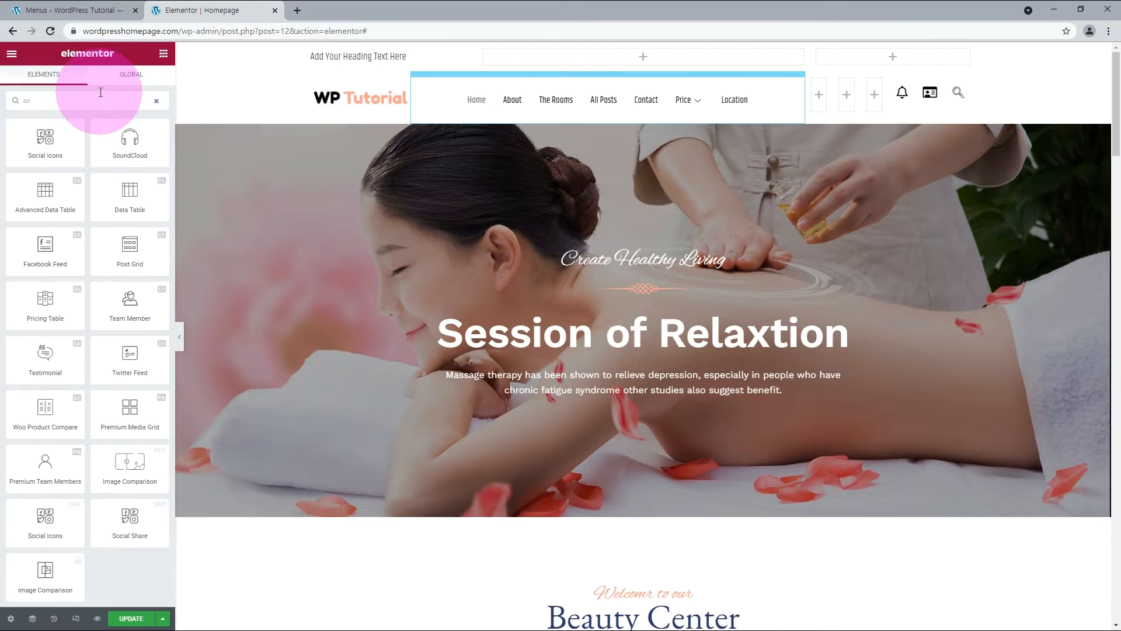
{"action": "type", "text": "cial"}
{"action": "left_click_drag", "start_coordinate": [44, 249], "coordinate": [885, 56]}
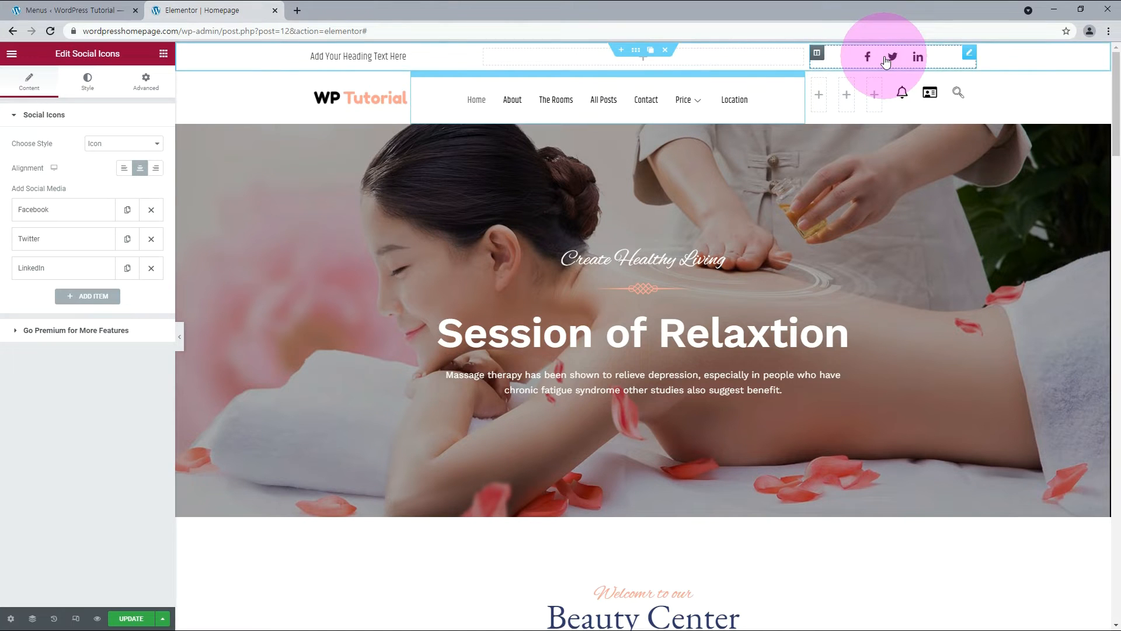
{"action": "left_click", "coordinate": [155, 168]}
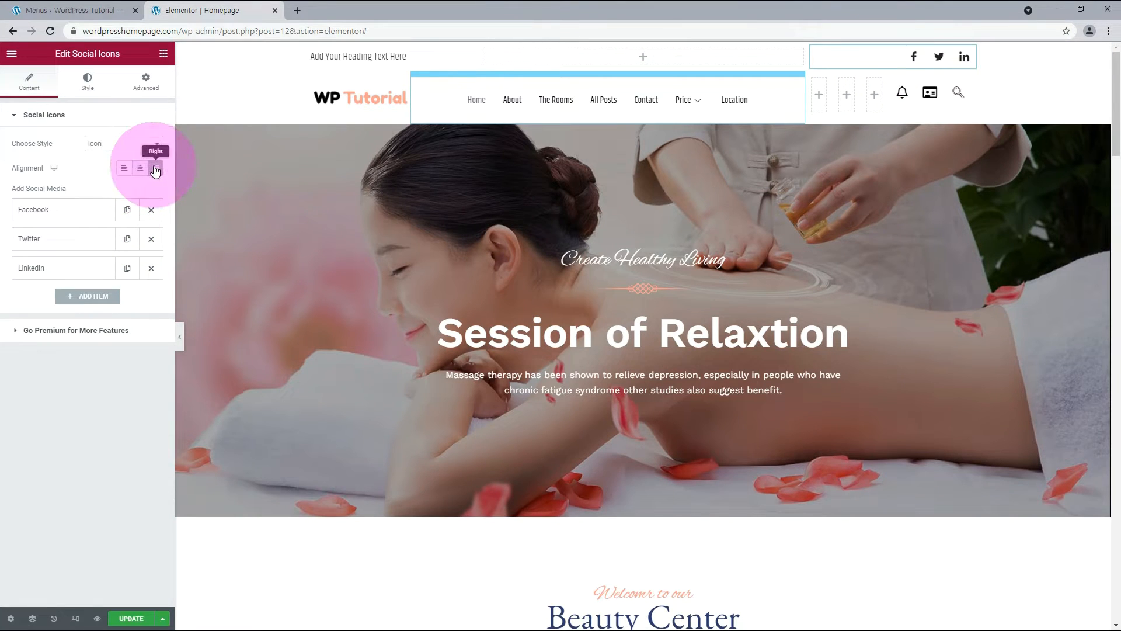
- Set the social icons' size to 18 px and reduce their width, height and line height
{"action": "left_click", "coordinate": [85, 88]}
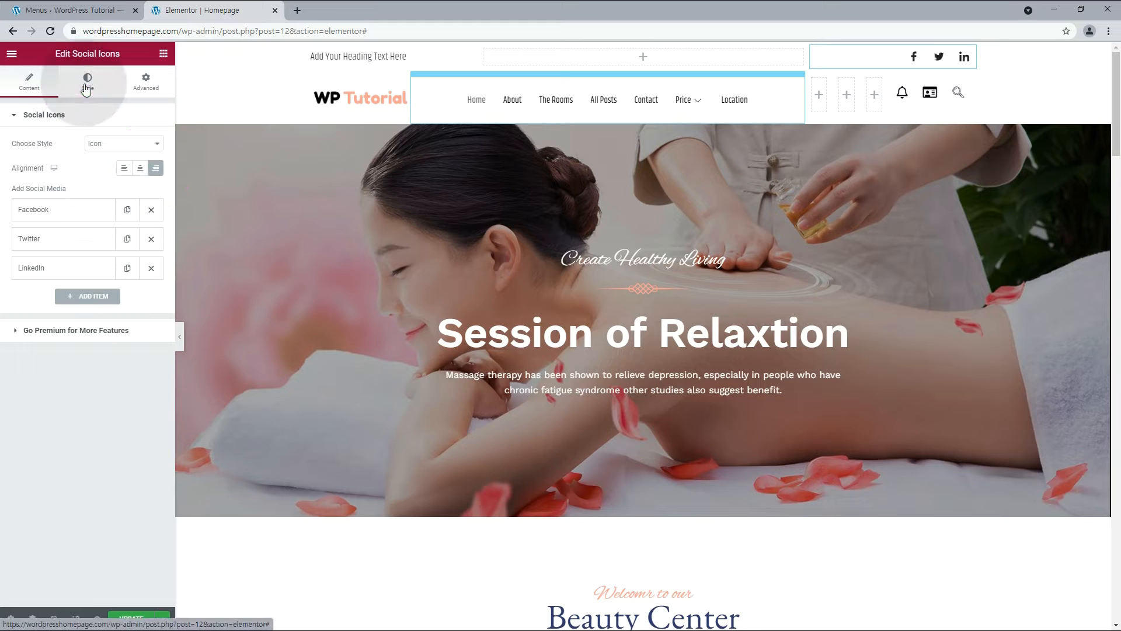
{"action": "left_click", "coordinate": [156, 456]}
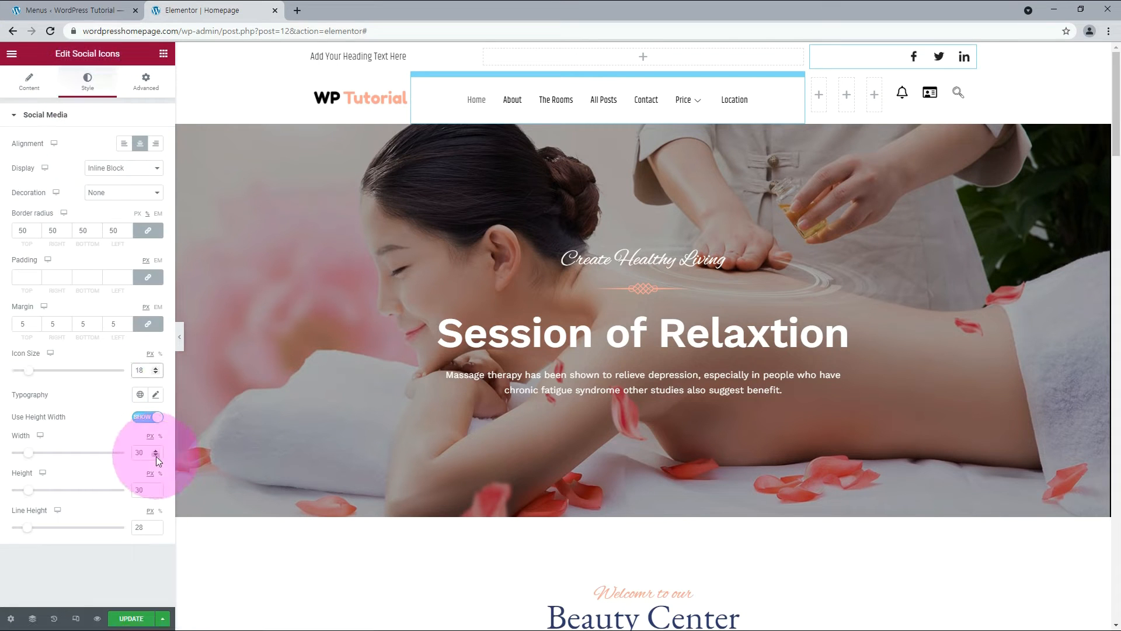
{"action": "left_click", "coordinate": [156, 491]}
{"action": "left_click", "coordinate": [156, 492]}
{"action": "left_click", "coordinate": [156, 530]}
- Look up the hex code of the Facebook social icon's normal color
{"action": "left_click", "coordinate": [29, 82]}
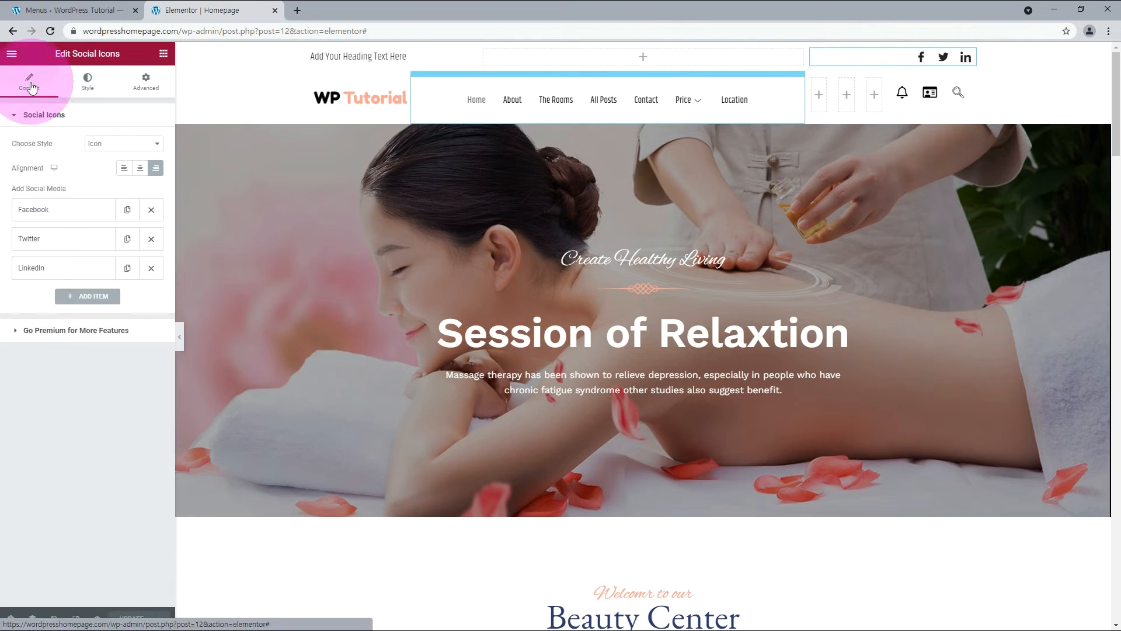
{"action": "left_click", "coordinate": [43, 211]}
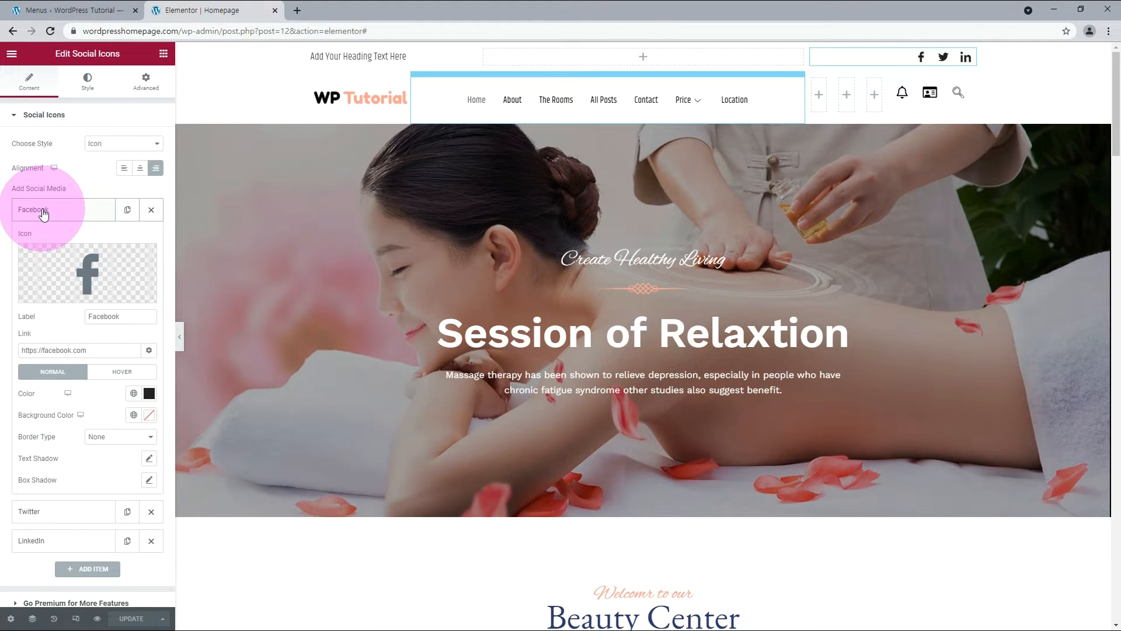
{"action": "left_click", "coordinate": [149, 399]}
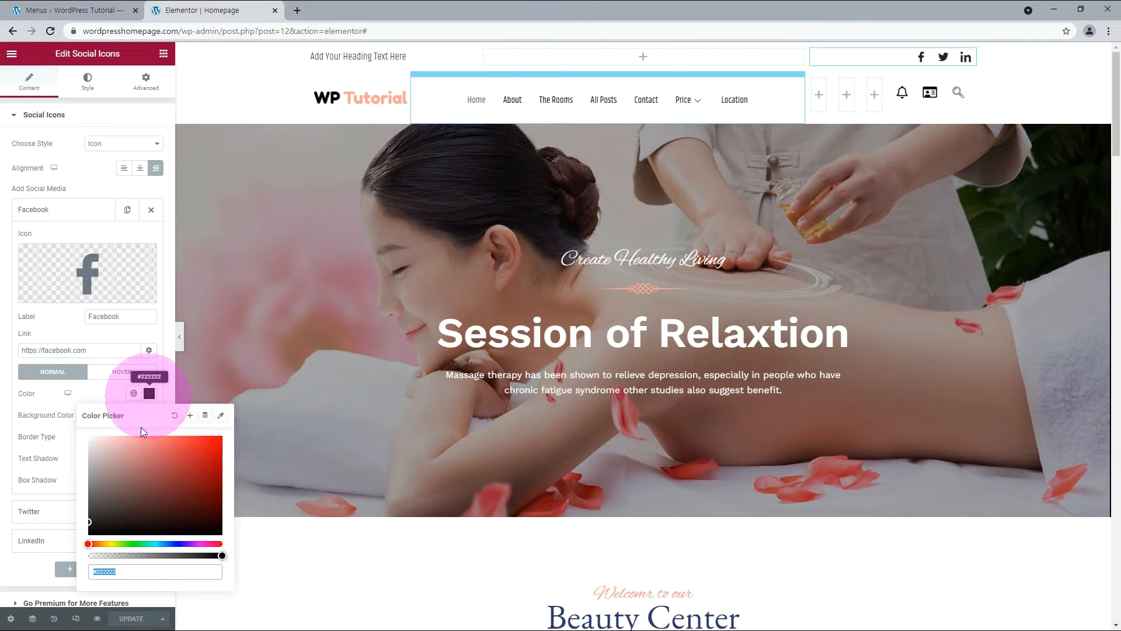
{"action": "double_click", "coordinate": [113, 571]}
{"action": "double_click", "coordinate": [114, 572]}
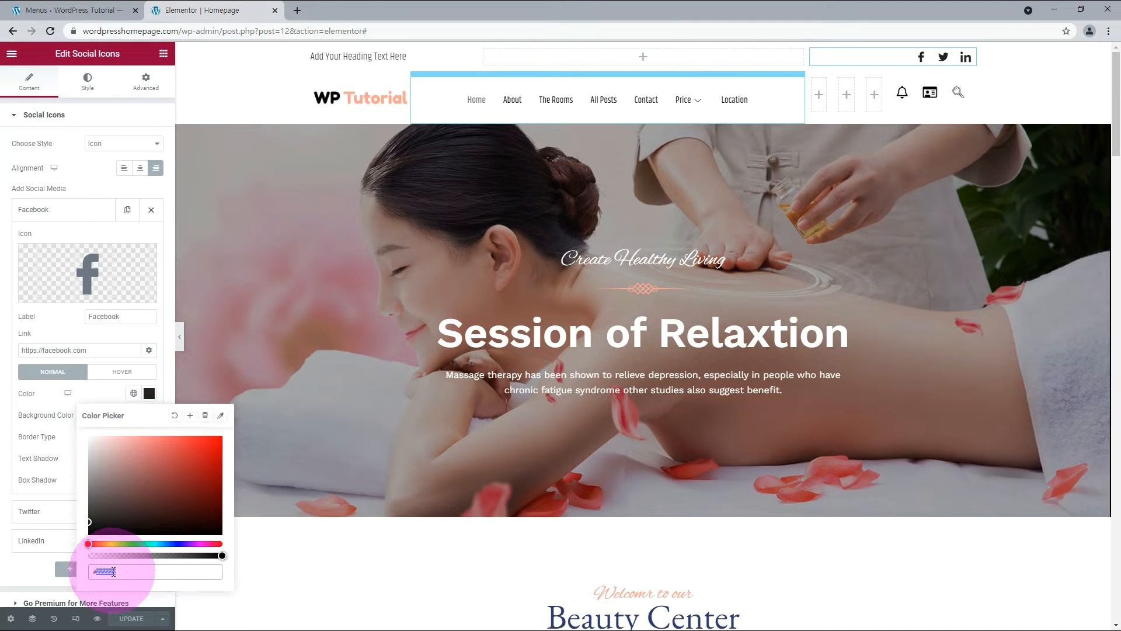
- Give the top section a solid border, unlinking its widths to 0 on all sides except 1 at the bottom
{"action": "left_click", "coordinate": [639, 49]}
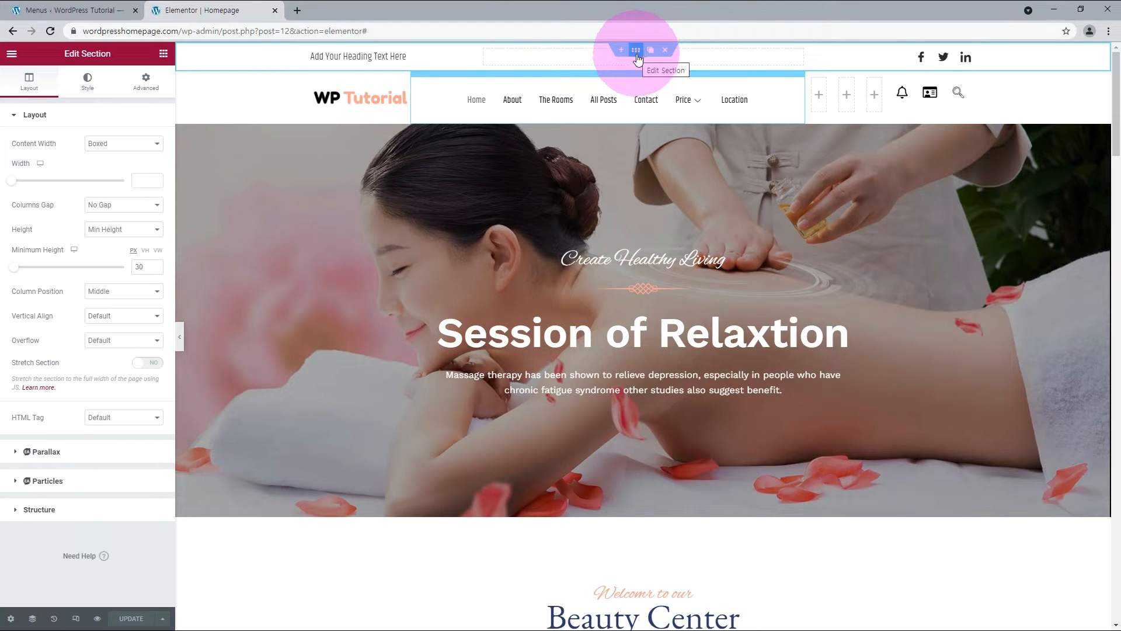
{"action": "left_click", "coordinate": [87, 82]}
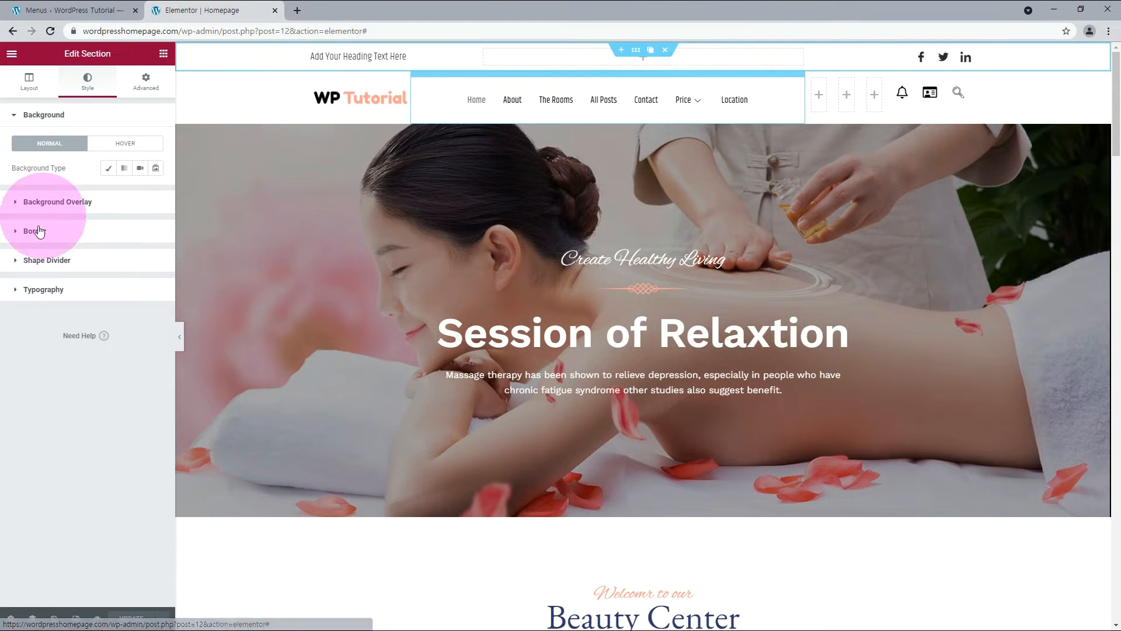
{"action": "left_click", "coordinate": [30, 231]}
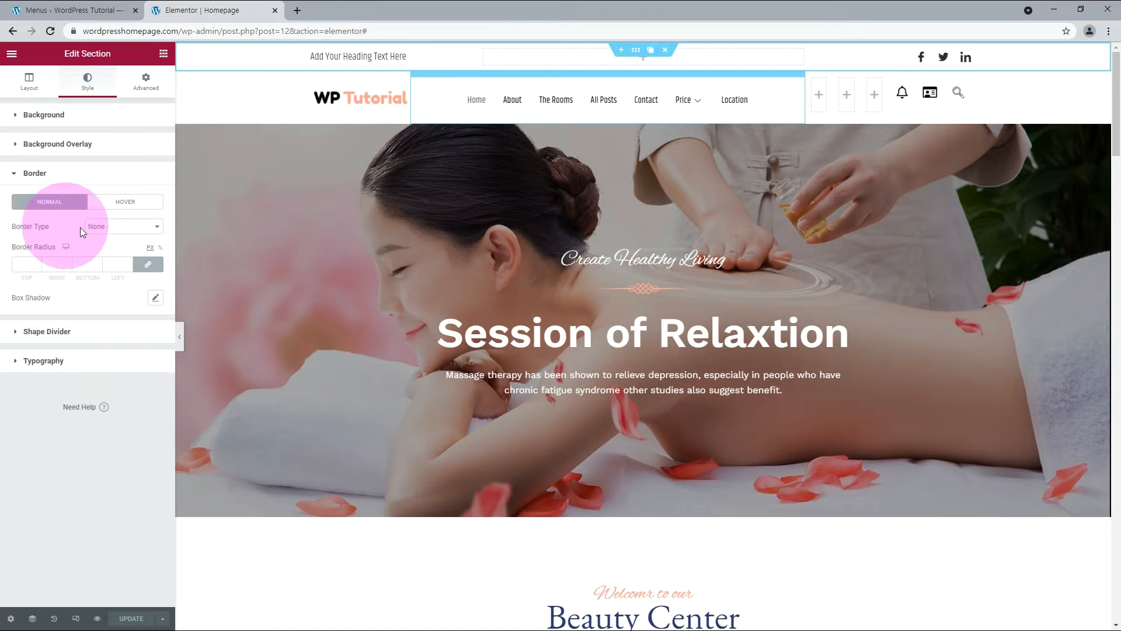
{"action": "left_click", "coordinate": [114, 227]}
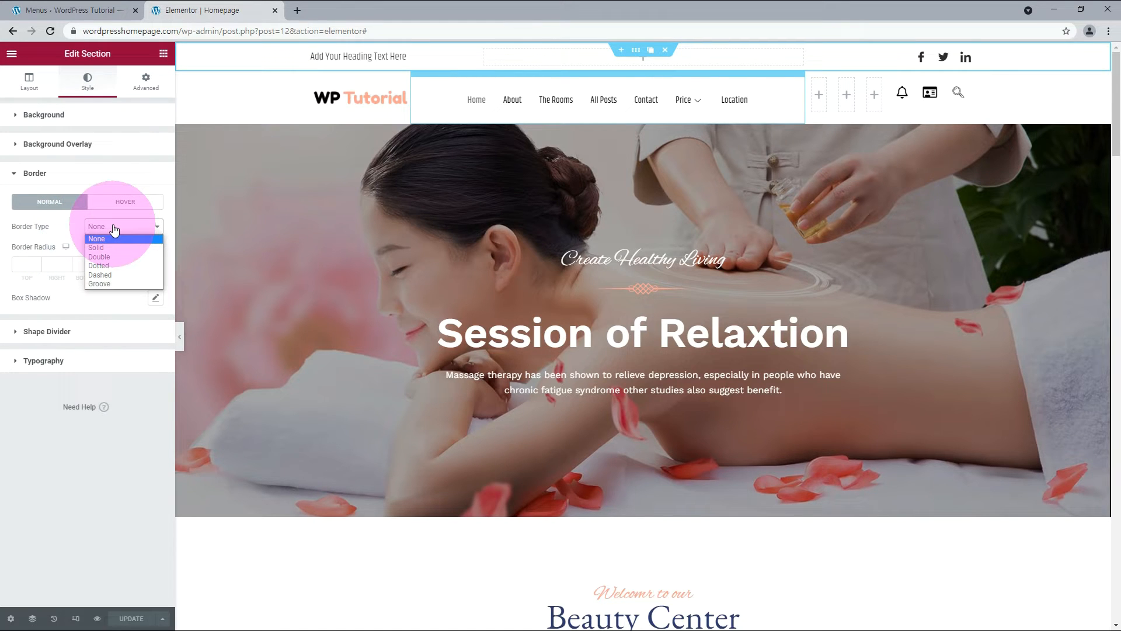
{"action": "left_click", "coordinate": [96, 247]}
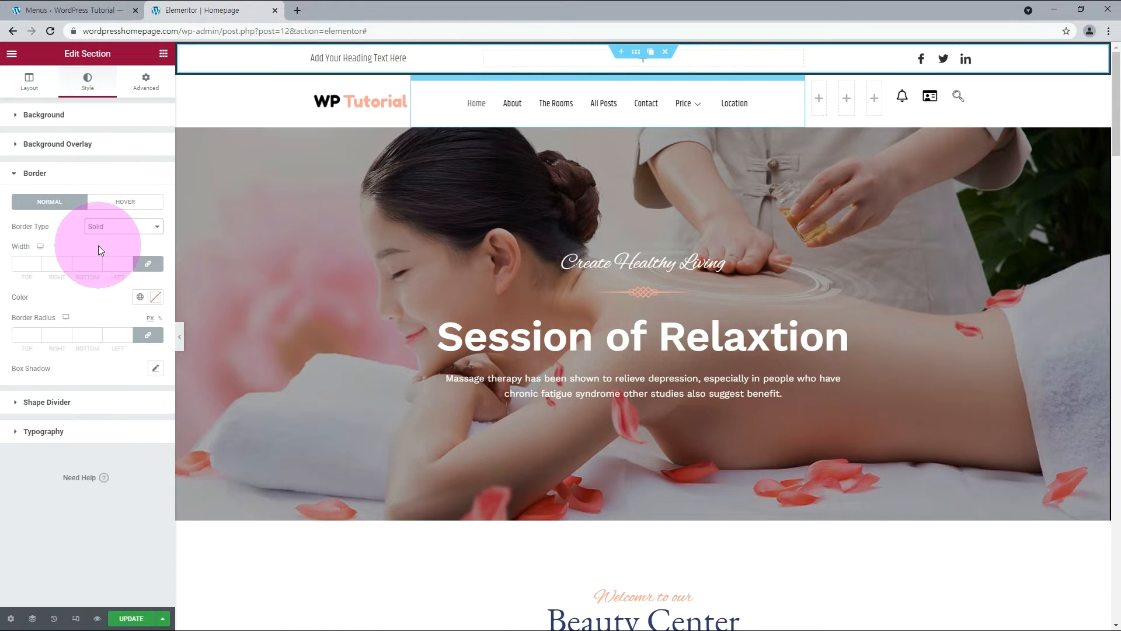
{"action": "left_click", "coordinate": [147, 264]}
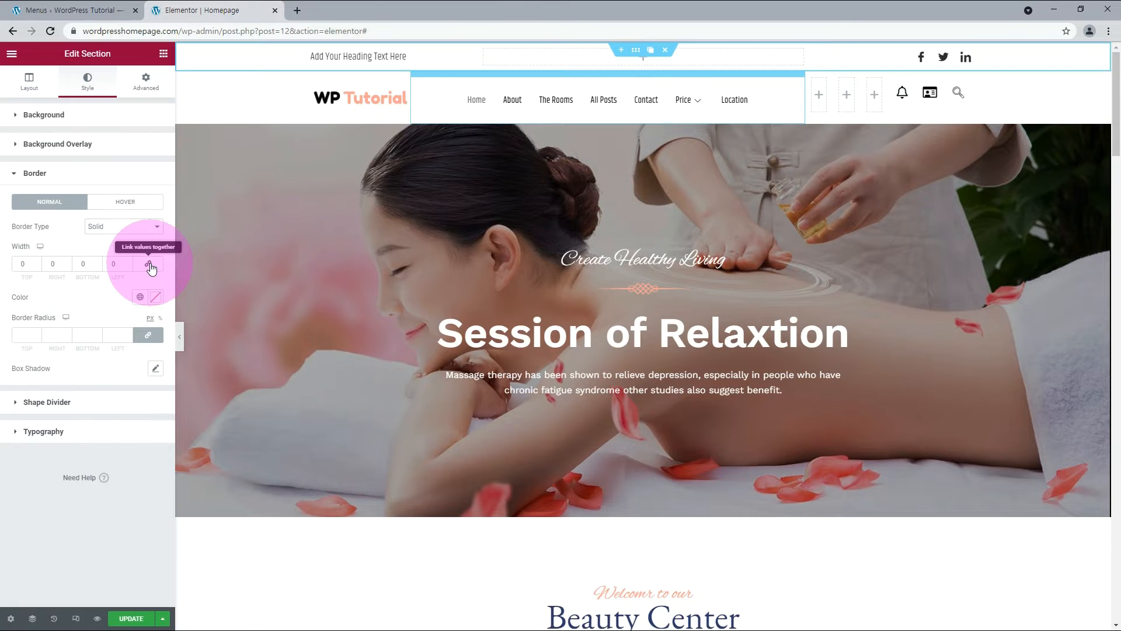
{"action": "left_click", "coordinate": [97, 261]}
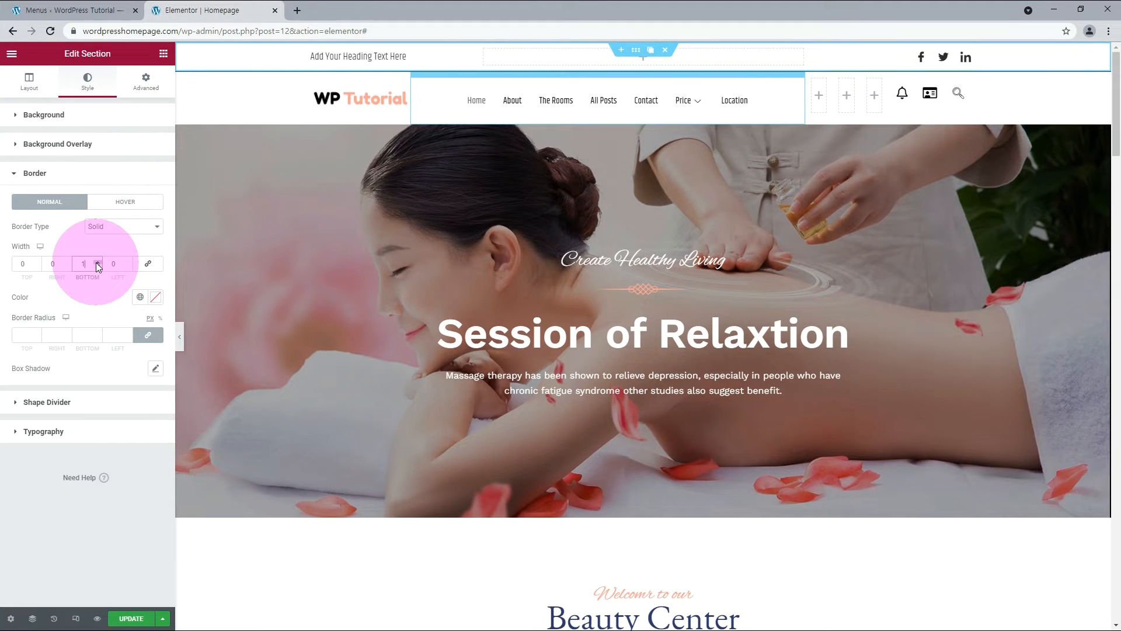
- Set the top section's border color to #eaeaea
{"action": "left_click", "coordinate": [156, 296]}
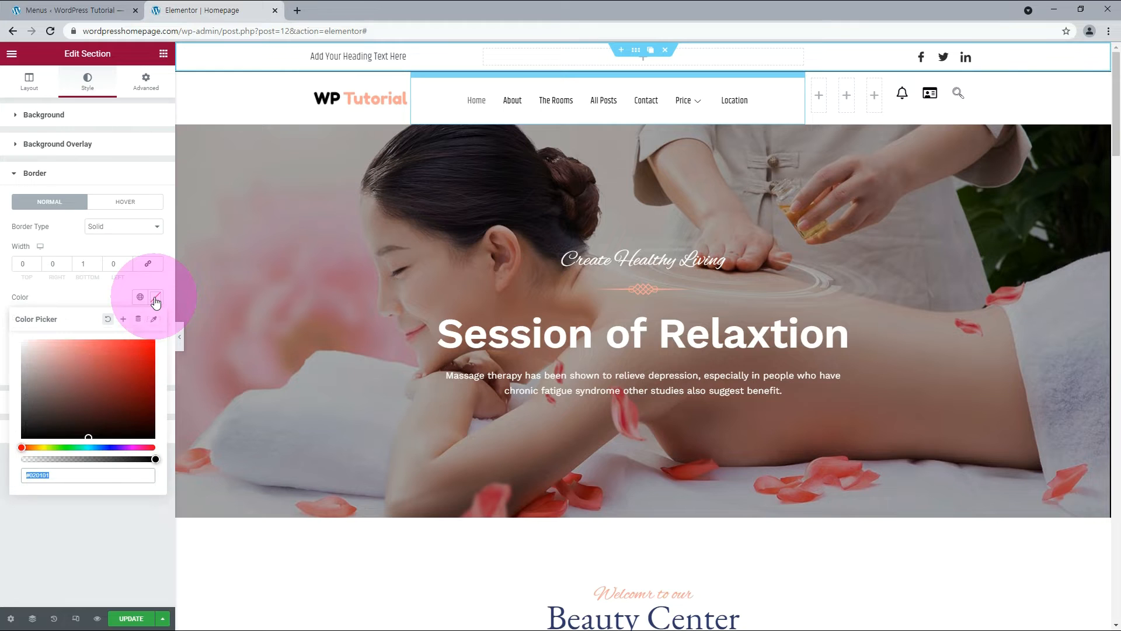
{"action": "left_click", "coordinate": [47, 476]}
{"action": "type", "text": "#eaeaea"}
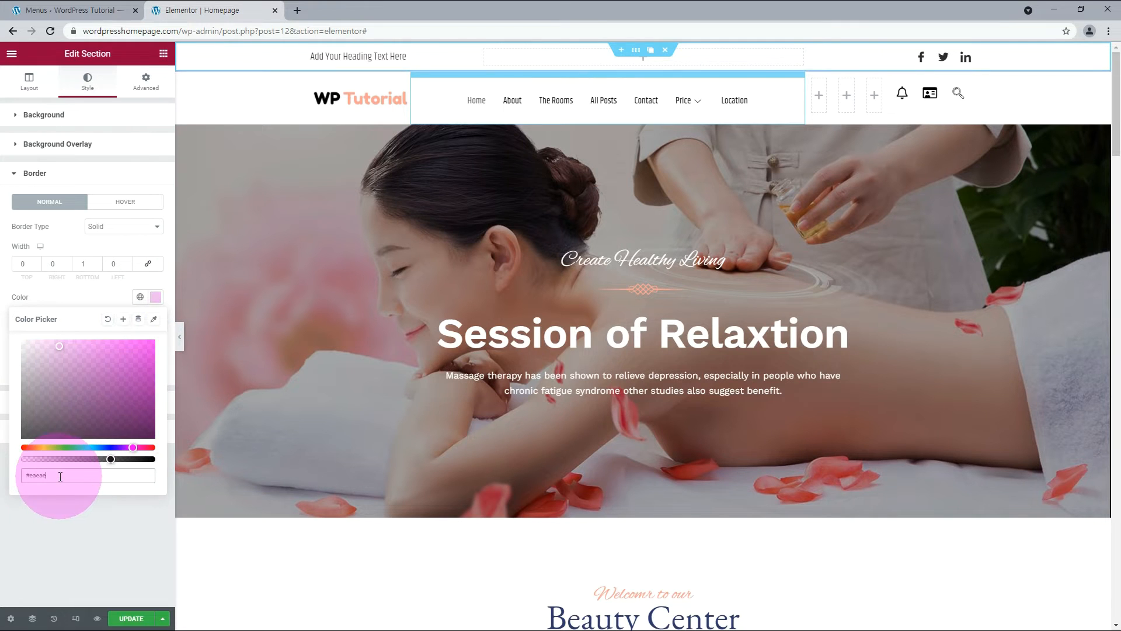
{"action": "left_click", "coordinate": [89, 506]}
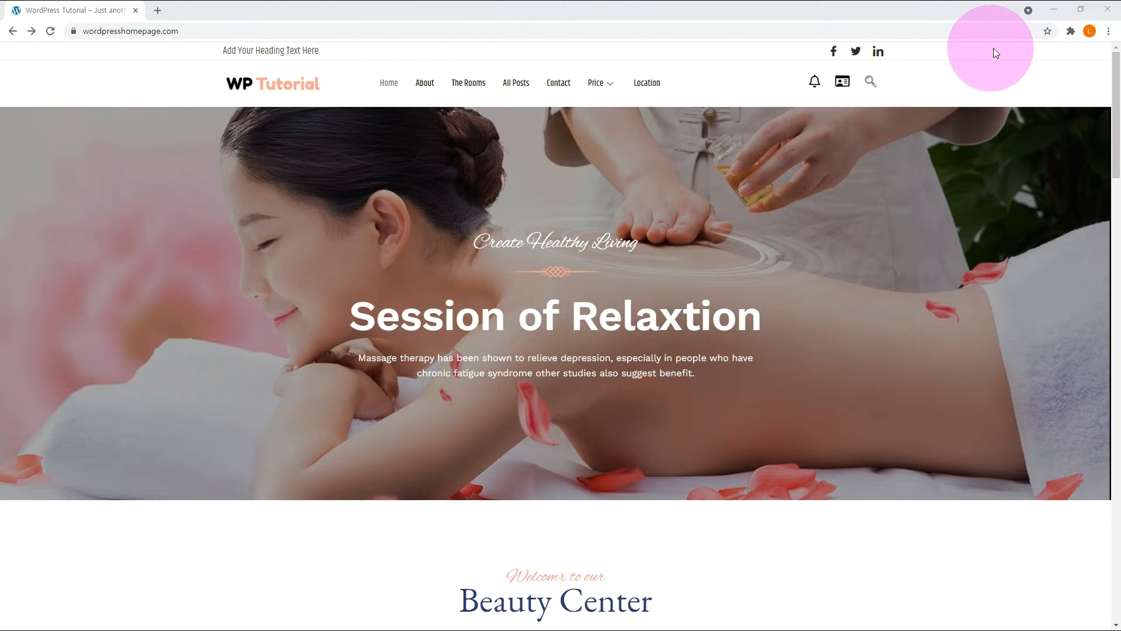
- Check how the header scrolls on the live homepage and set the top bar's social icon size to 12 px
{"action": "scroll", "coordinate": [293, 147], "scroll_direction": "down", "scroll_amount": 4}
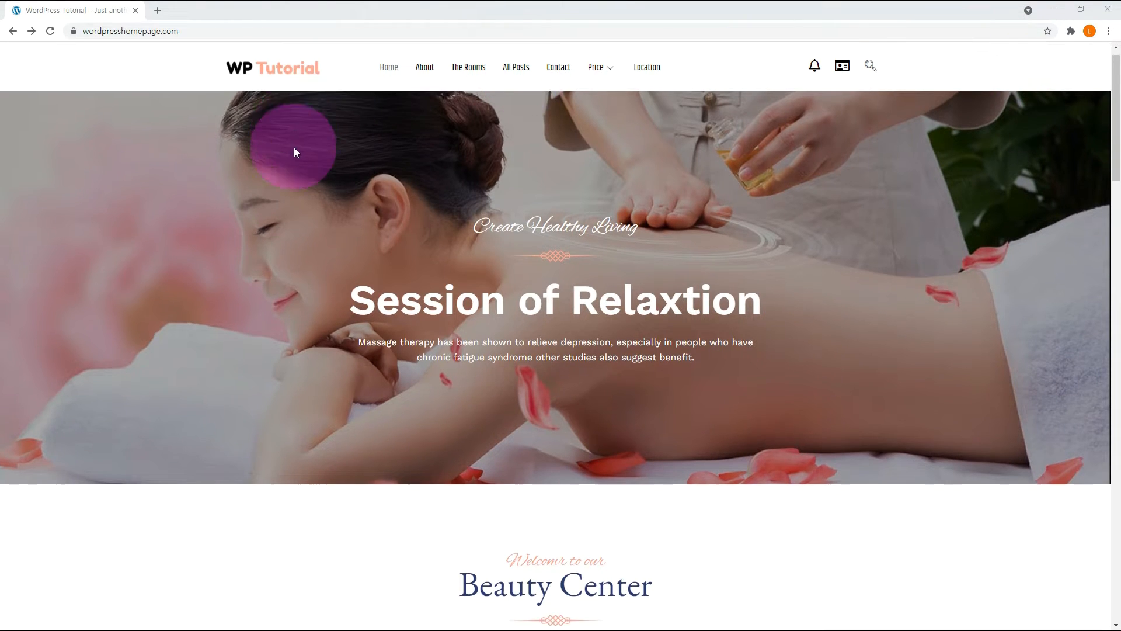
{"action": "scroll", "coordinate": [296, 147], "scroll_direction": "up", "scroll_amount": 4}
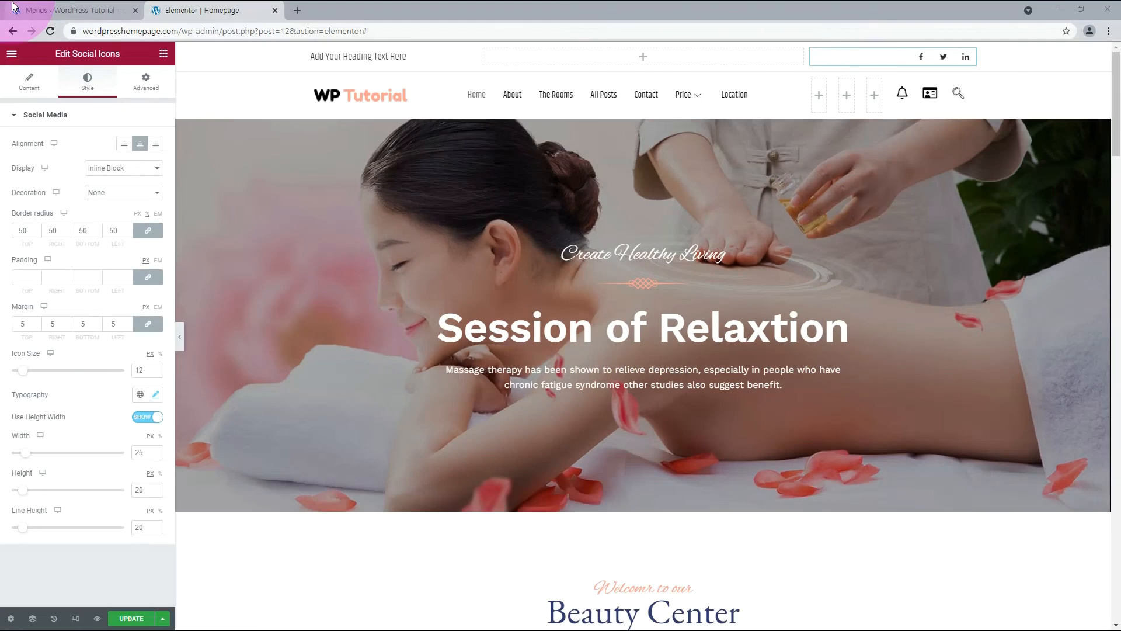
{"action": "double_click", "coordinate": [148, 371]}
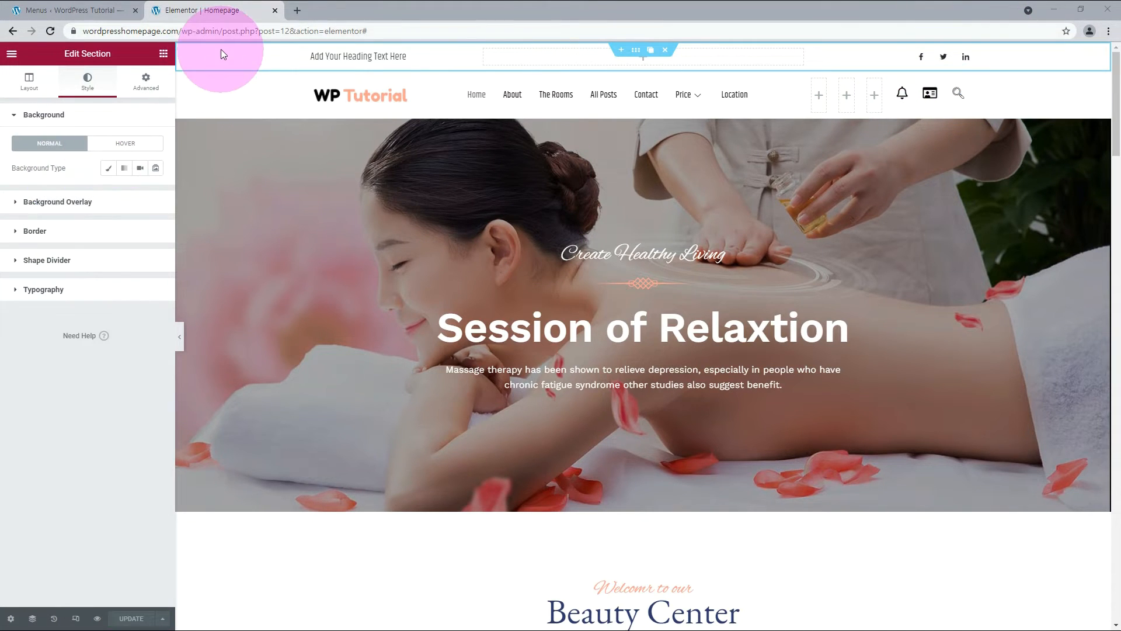
- Give the top section a classic background with the color #EBEEF6
{"action": "left_click", "coordinate": [112, 171]}
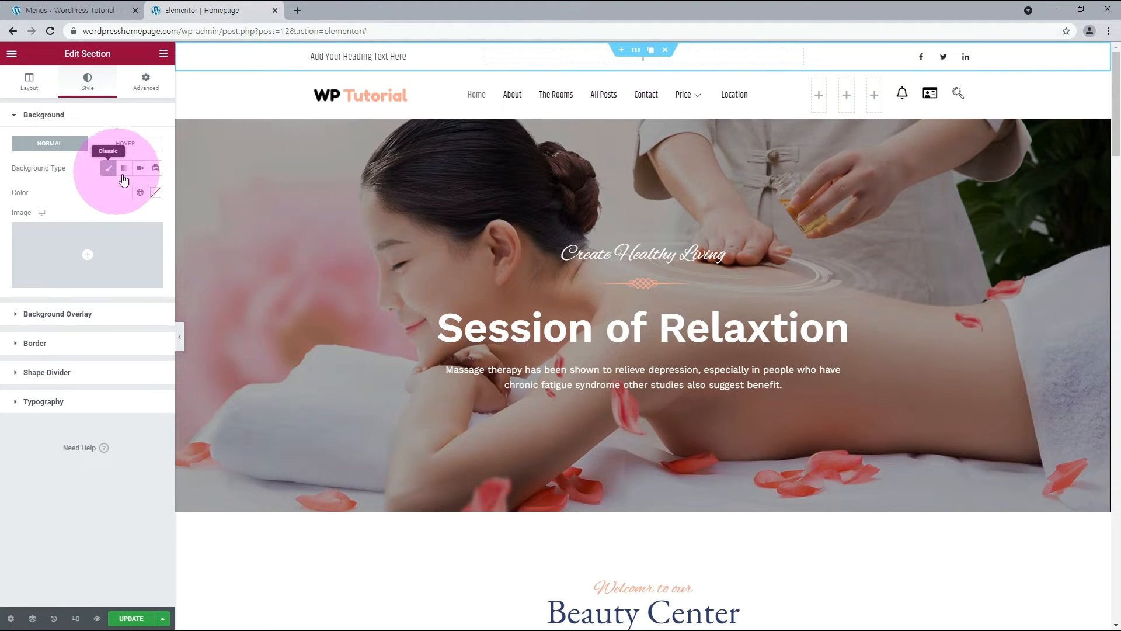
{"action": "left_click", "coordinate": [155, 192]}
{"action": "double_click", "coordinate": [40, 371]}
{"action": "type", "text": "EBEEF6"}
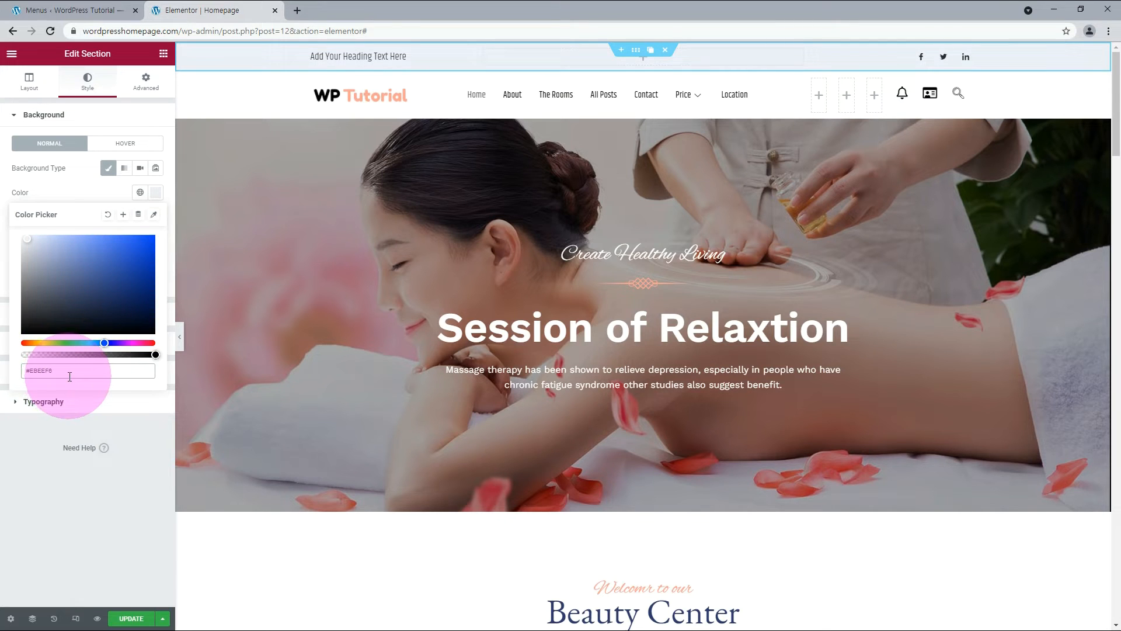
{"action": "left_click", "coordinate": [108, 472]}
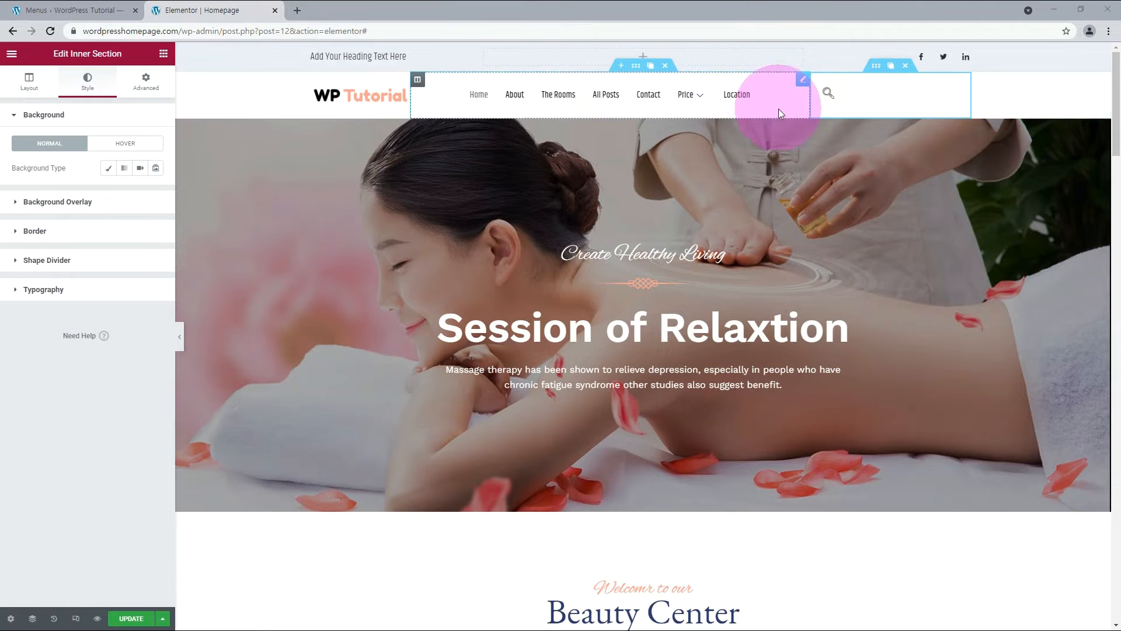
- Widen the header's navigation menu column so the search column beside it becomes narrow
{"action": "left_click_drag", "start_coordinate": [811, 96], "coordinate": [948, 103]}
{"action": "left_click", "coordinate": [939, 81]}
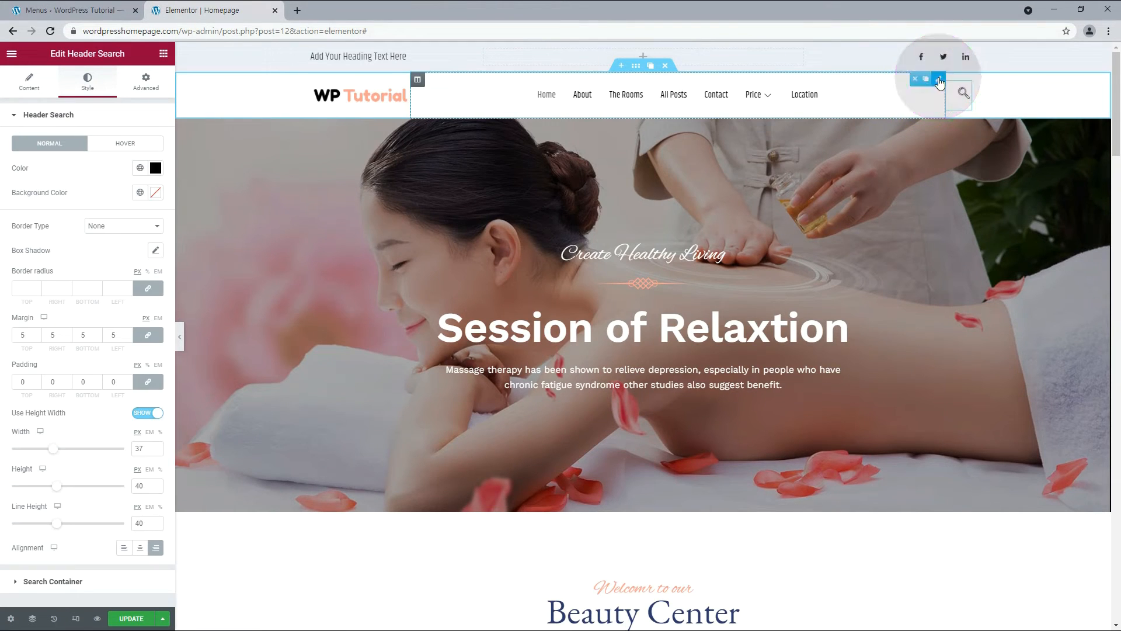
- Set the ElementsKit Nav Menu's horizontal menu position to Right and update the page
{"action": "left_click", "coordinate": [939, 81]}
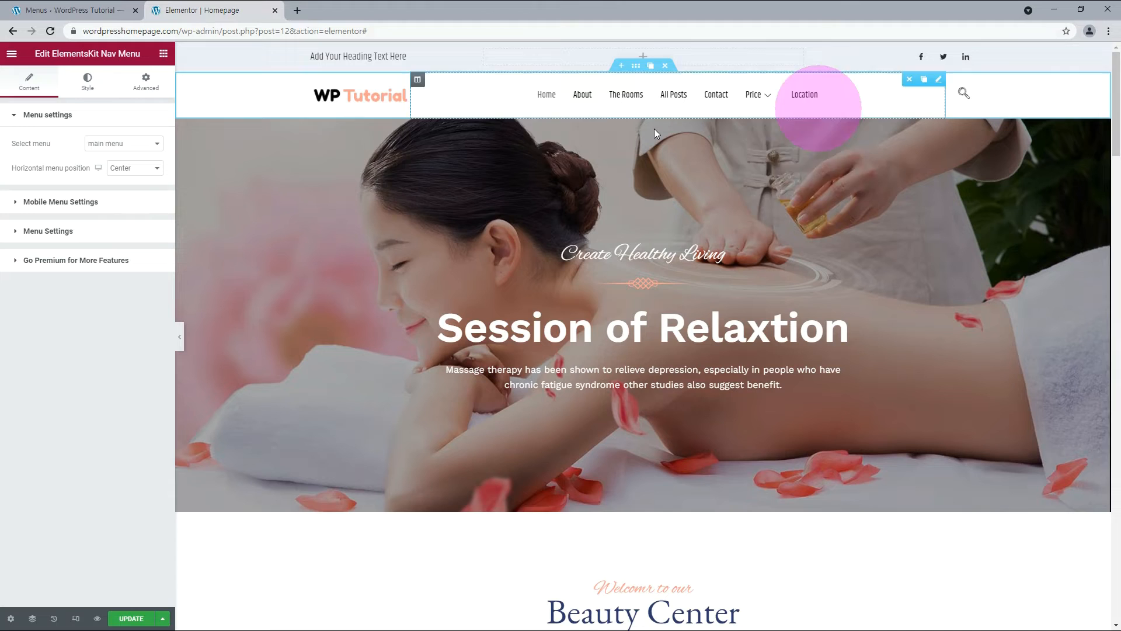
{"action": "left_click", "coordinate": [121, 169]}
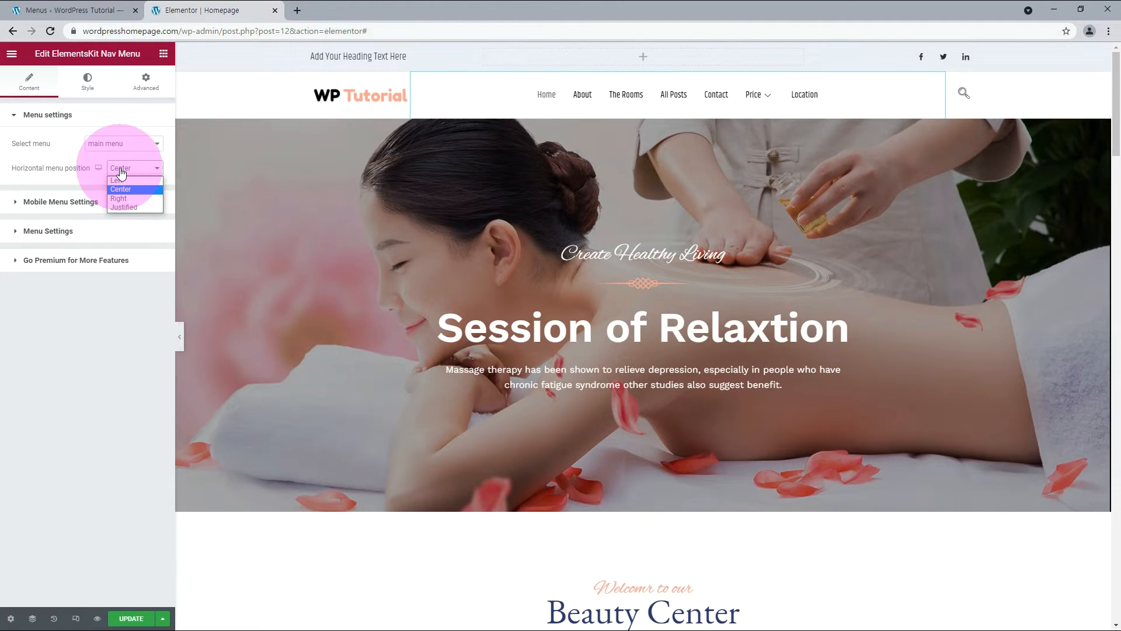
{"action": "left_click", "coordinate": [126, 197]}
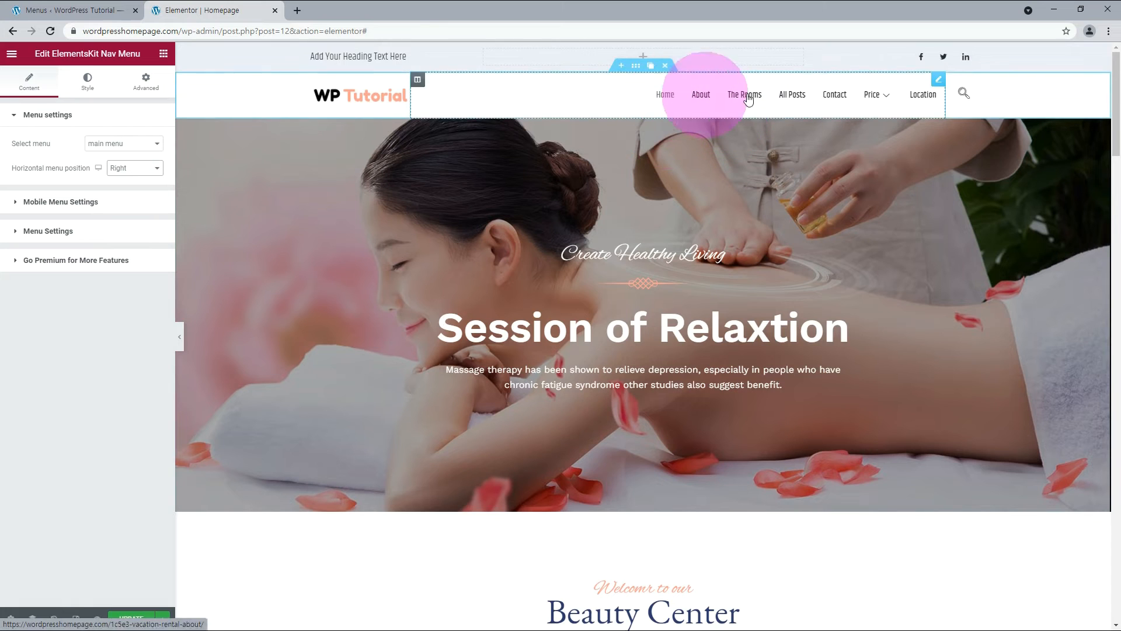
{"action": "left_click", "coordinate": [129, 618]}
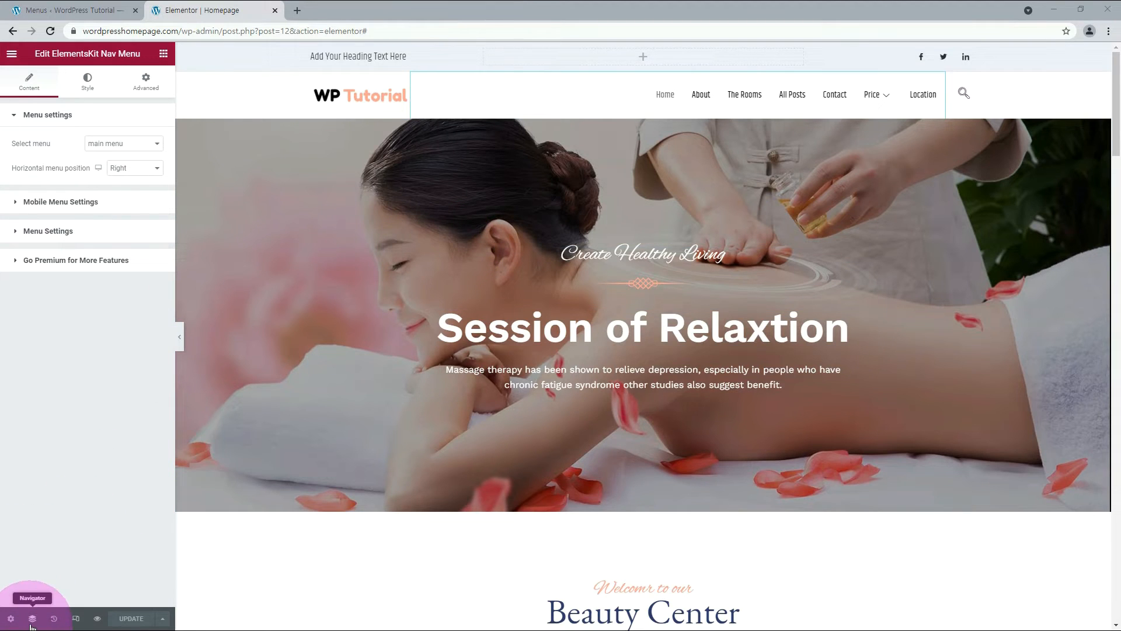
- Switch to the responsive mobile preview and try deleting the top bar section
{"action": "left_click", "coordinate": [76, 621]}
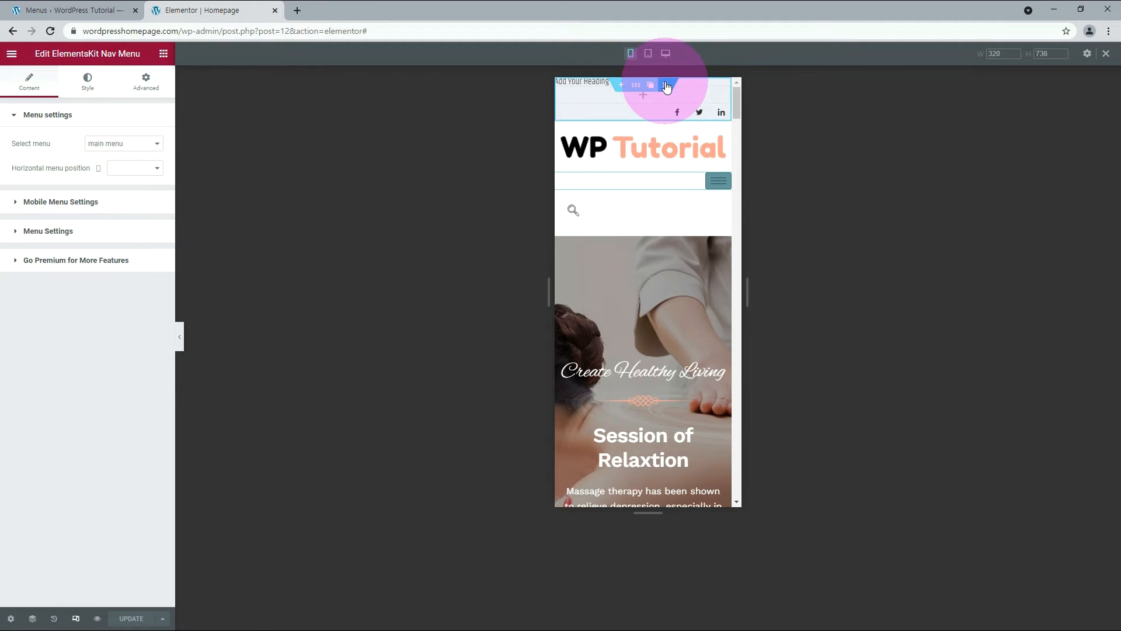
{"action": "left_click", "coordinate": [666, 86]}
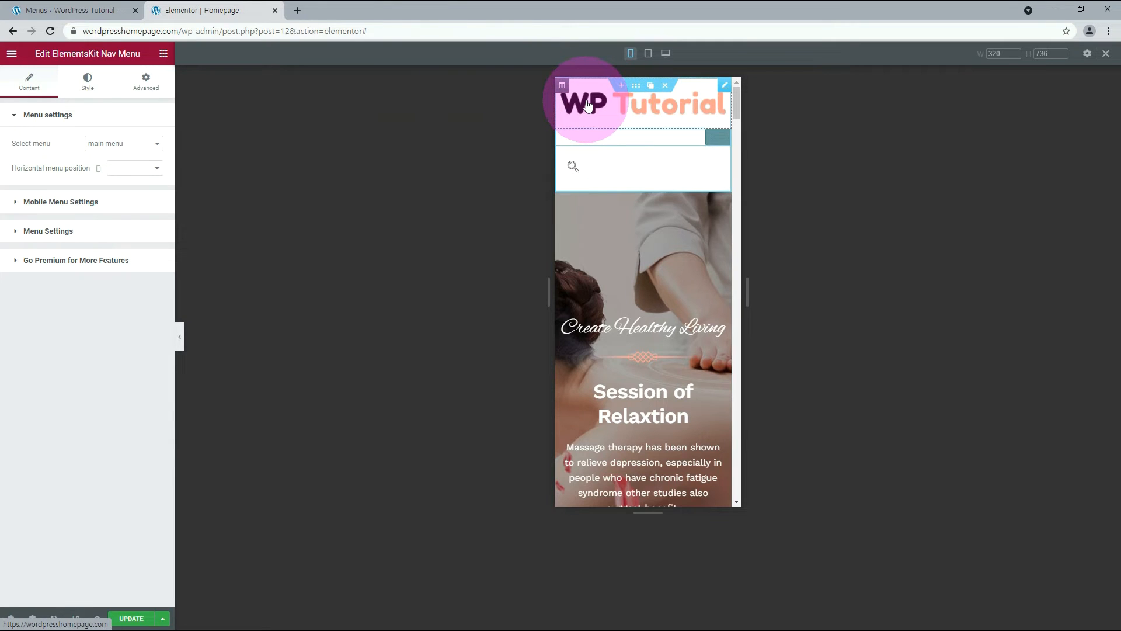
- Turn on Hide On Mobile for the top bar's heading column
{"action": "key", "text": "ctrl+plus"}
{"action": "left_click", "coordinate": [562, 91]}
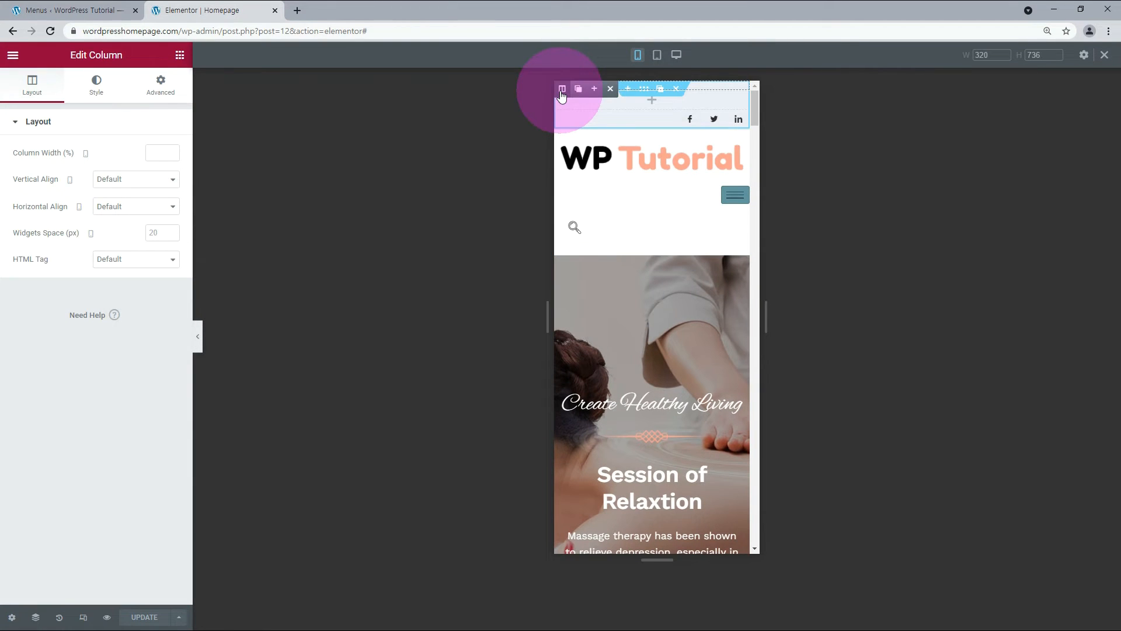
{"action": "left_click", "coordinate": [161, 85]}
{"action": "left_click", "coordinate": [36, 380]}
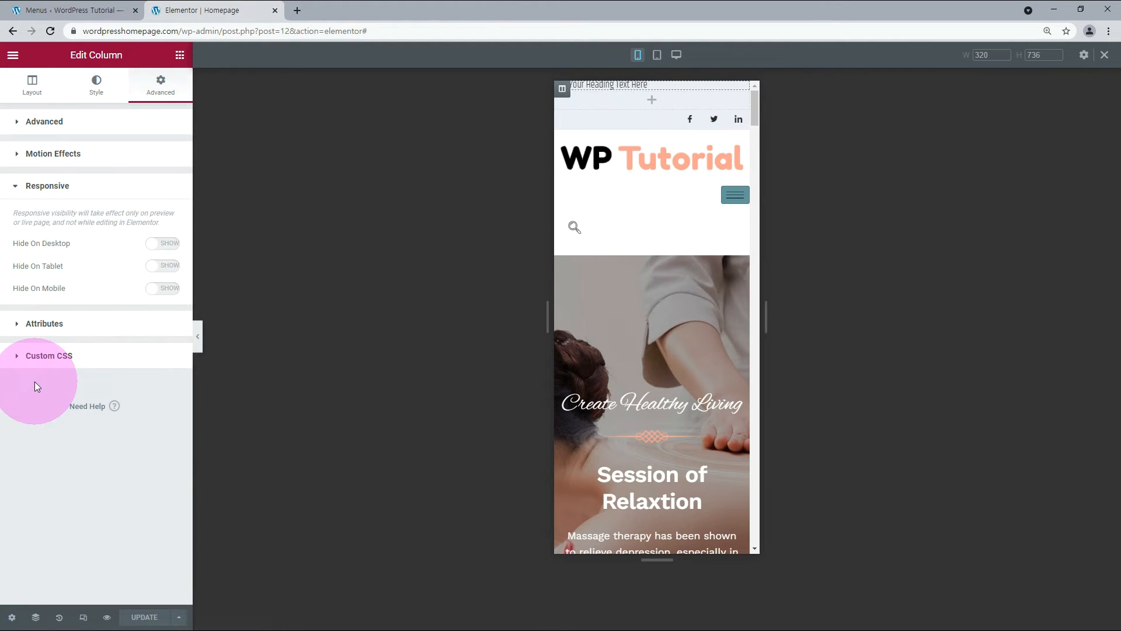
{"action": "left_click", "coordinate": [168, 288]}
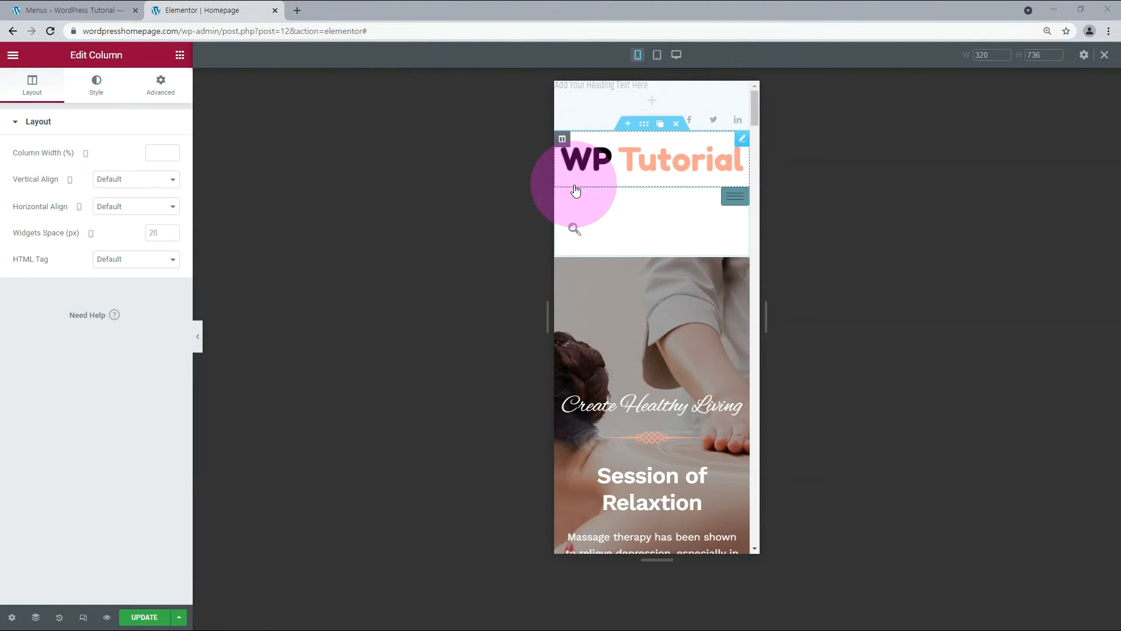
- Set the logo column's width to 25% for the mobile layout
{"action": "left_click", "coordinate": [153, 159]}
{"action": "type", "text": "25"}
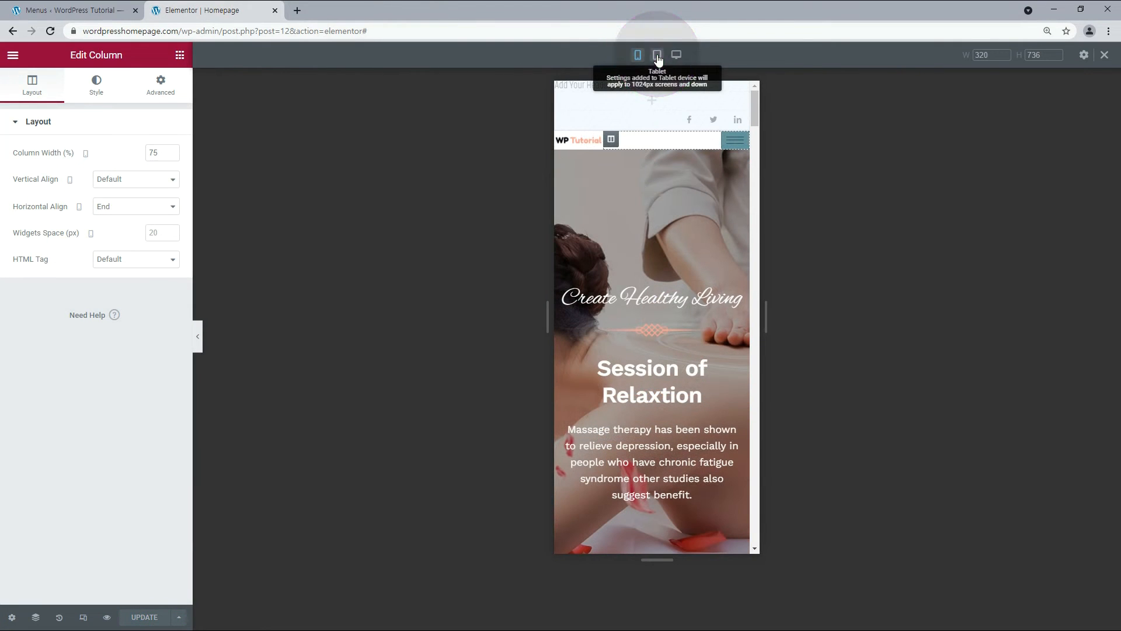
- Switch to the tablet preview and open the layout settings of the header's menu and logo columns
{"action": "left_click", "coordinate": [658, 59]}
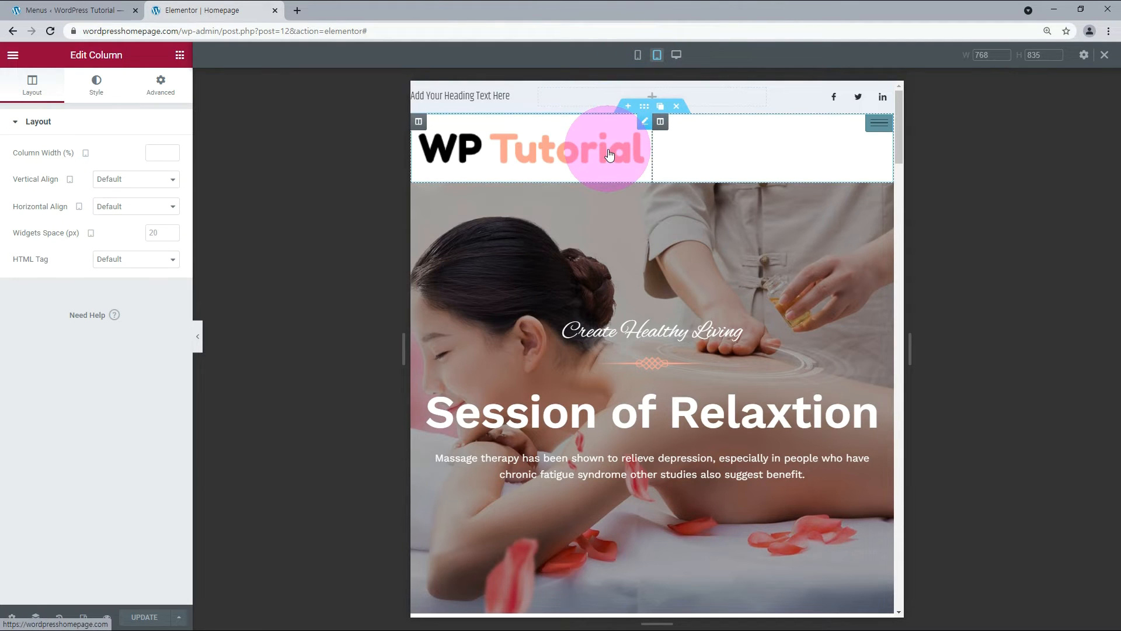
{"action": "left_click", "coordinate": [661, 119]}
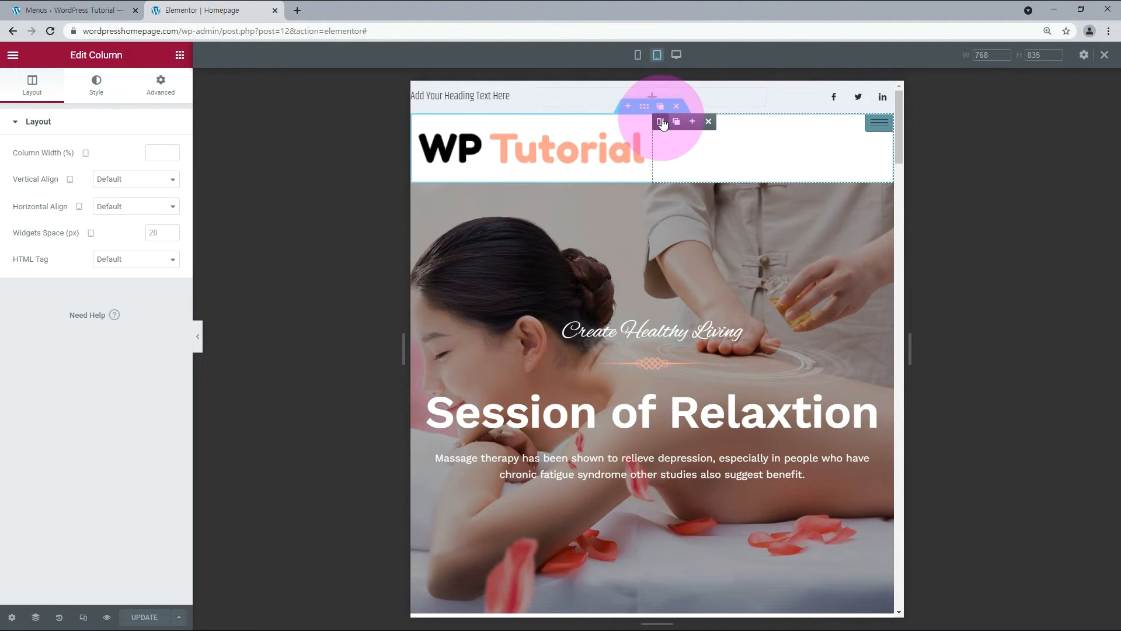
{"action": "left_click", "coordinate": [419, 122]}
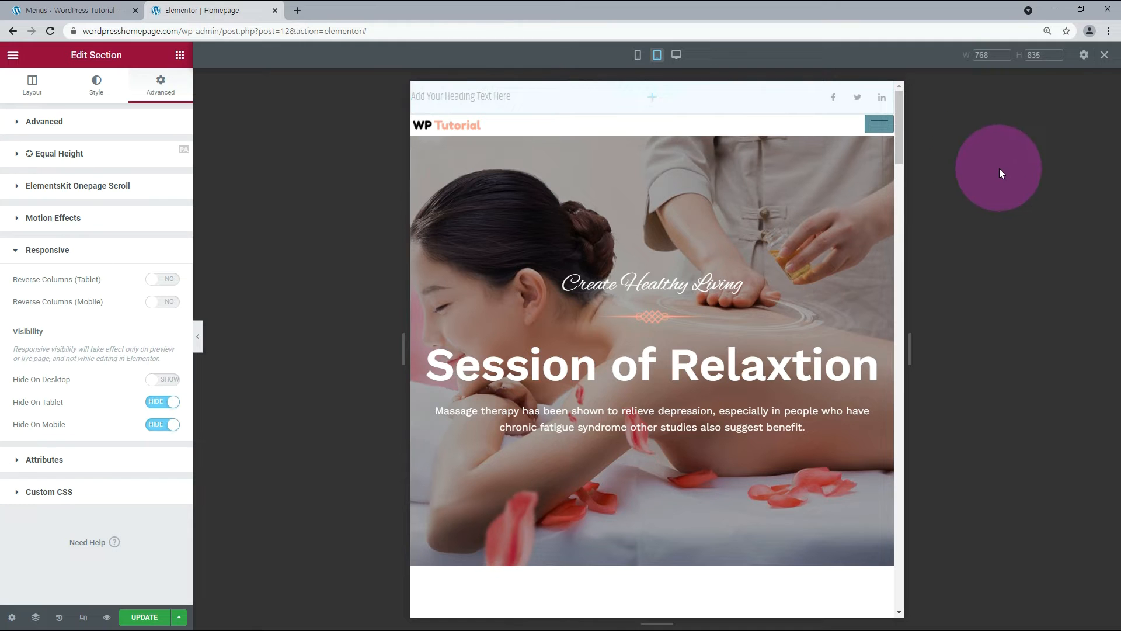
- Return to the desktop preview and set the logo column's width to 15%
{"action": "left_click", "coordinate": [677, 55]}
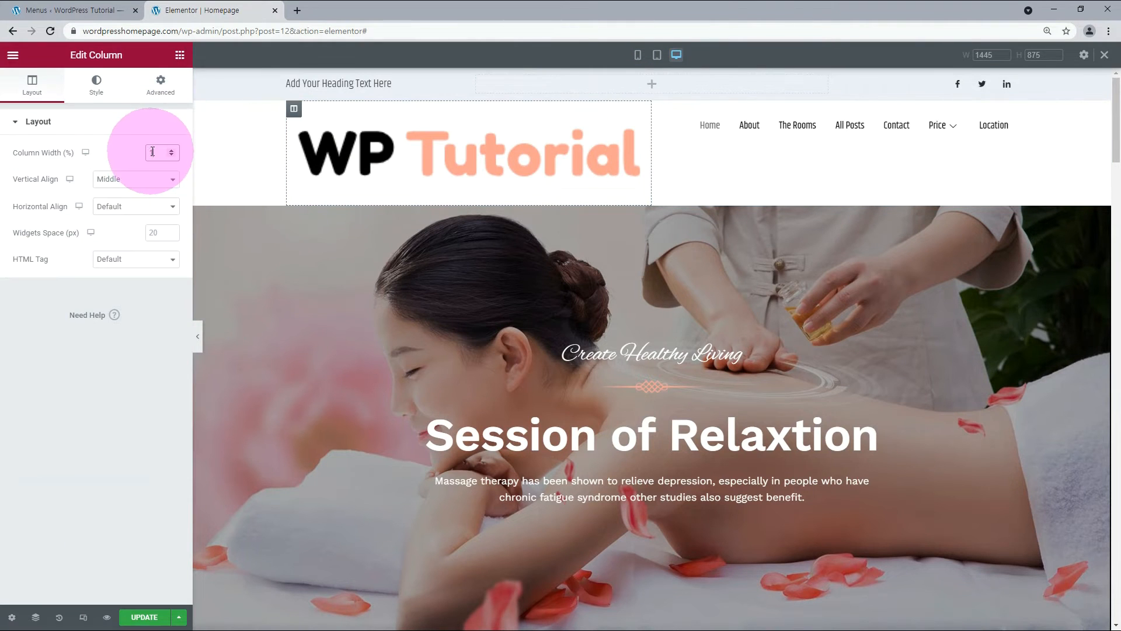
{"action": "type", "text": "15"}
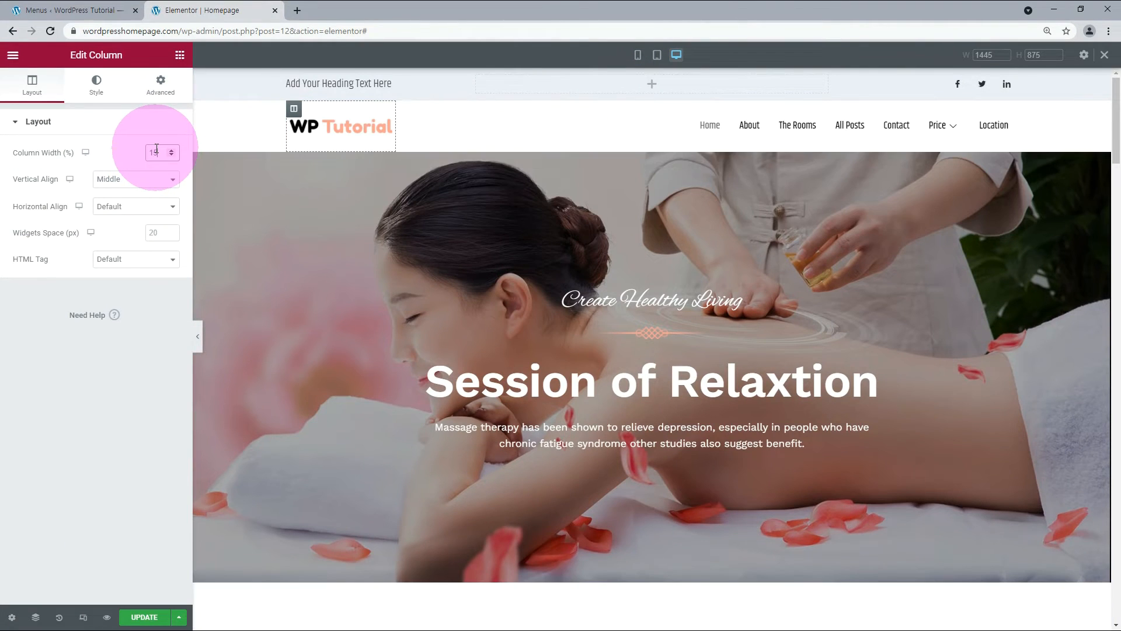
- Check the header's navigation menu in the desktop, tablet and mobile previews
{"action": "left_click", "coordinate": [486, 124]}
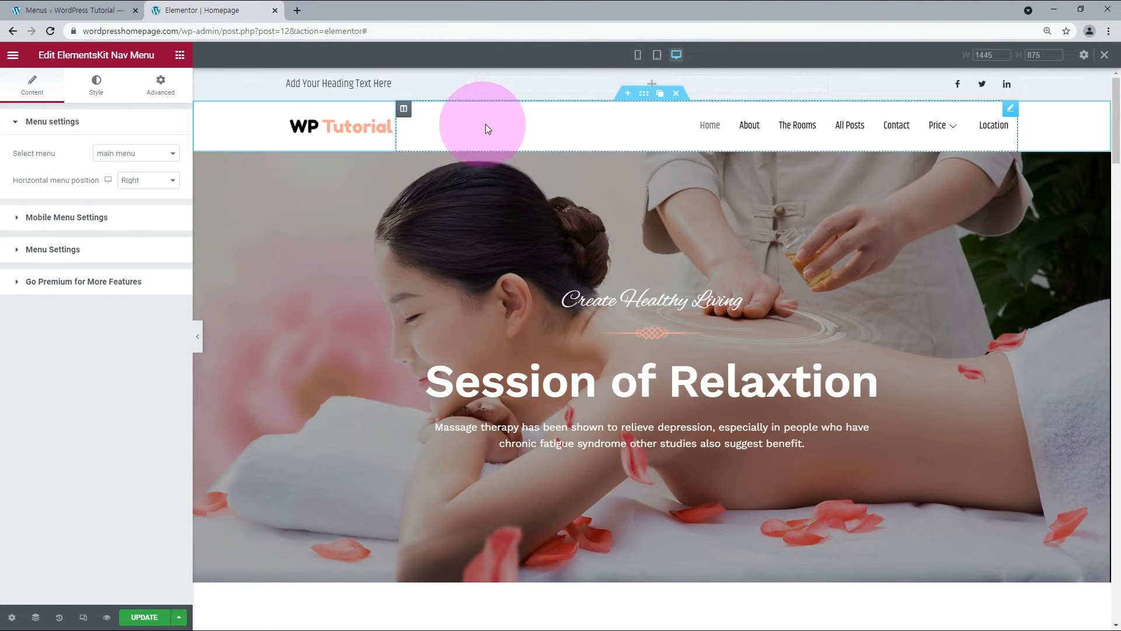
{"action": "left_click", "coordinate": [657, 55]}
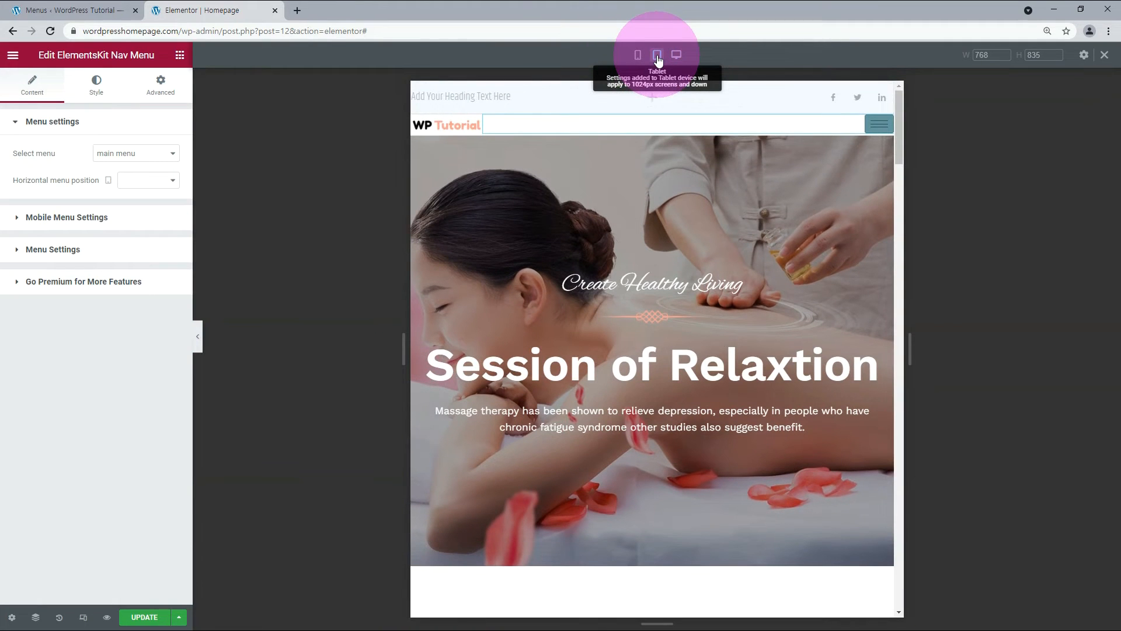
{"action": "left_click", "coordinate": [645, 55]}
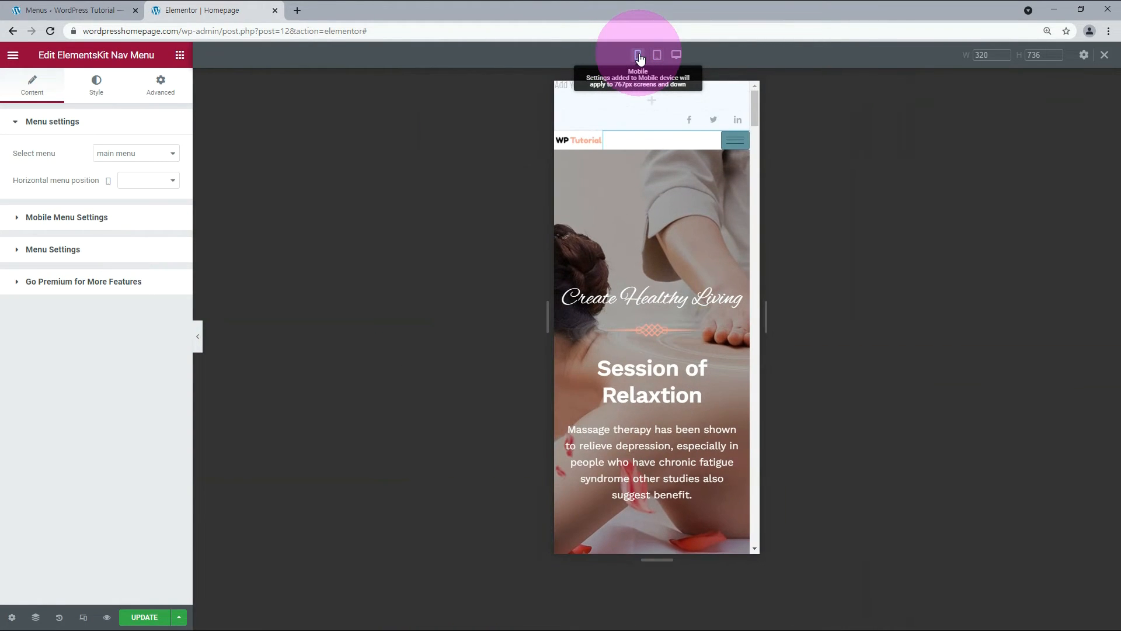
- Compare the header's logo and menu layout in the tablet and desktop previews
{"action": "left_click", "coordinate": [657, 55]}
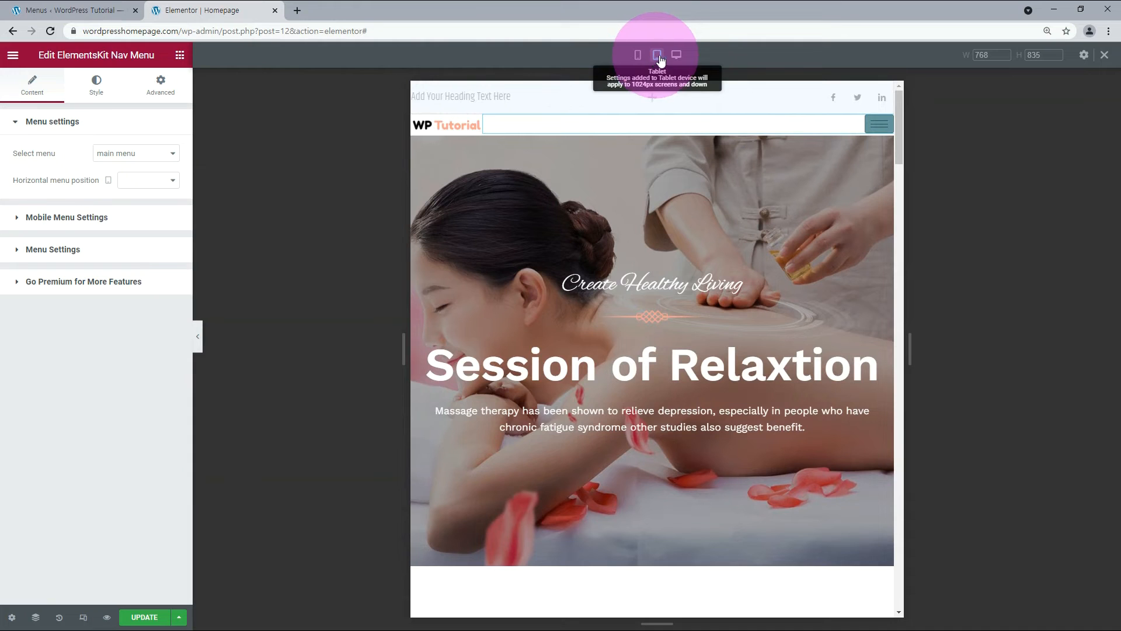
{"action": "left_click", "coordinate": [675, 55]}
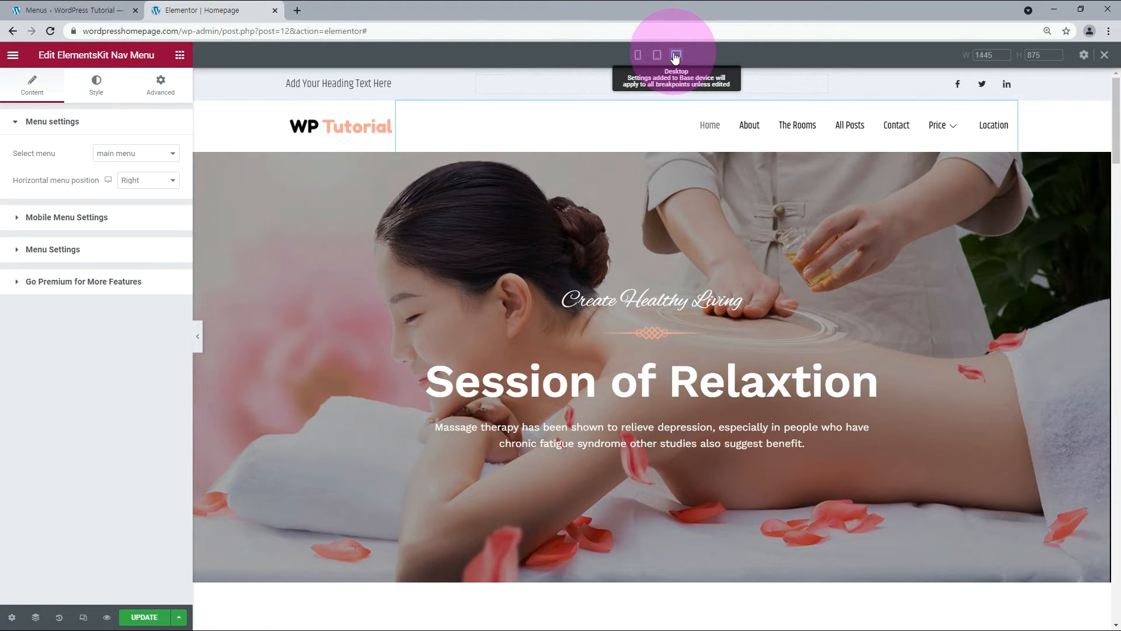
{"action": "left_click", "coordinate": [659, 55]}
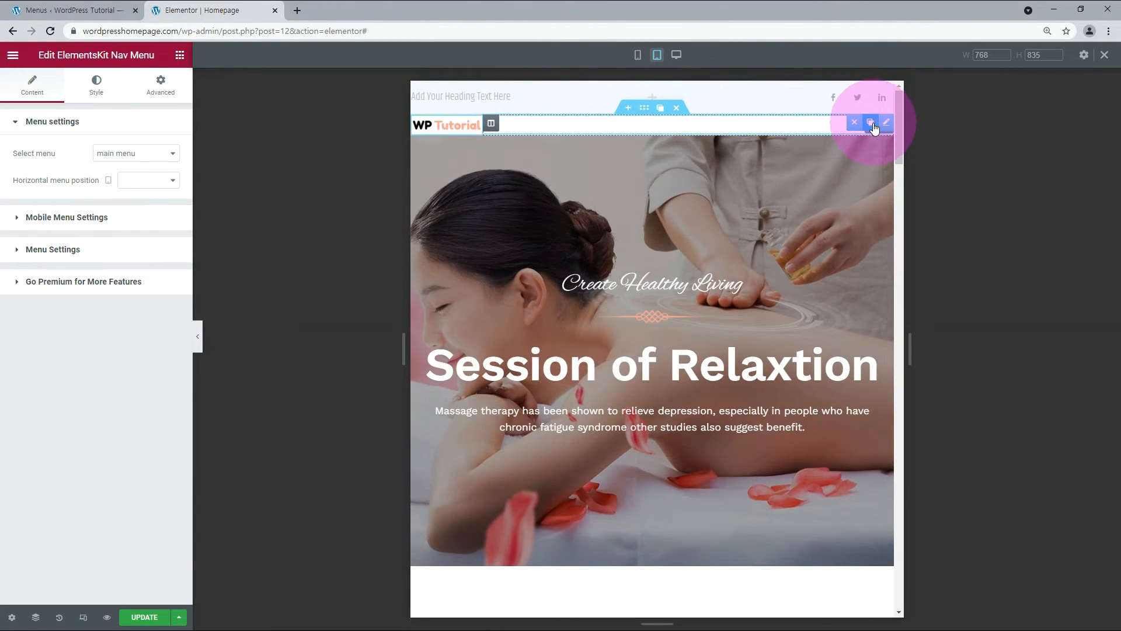
- Unlink the nav menu widget's margin values and set its top and bottom margins to 8 px for mobile
{"action": "left_click", "coordinate": [159, 93]}
{"action": "left_click", "coordinate": [162, 167]}
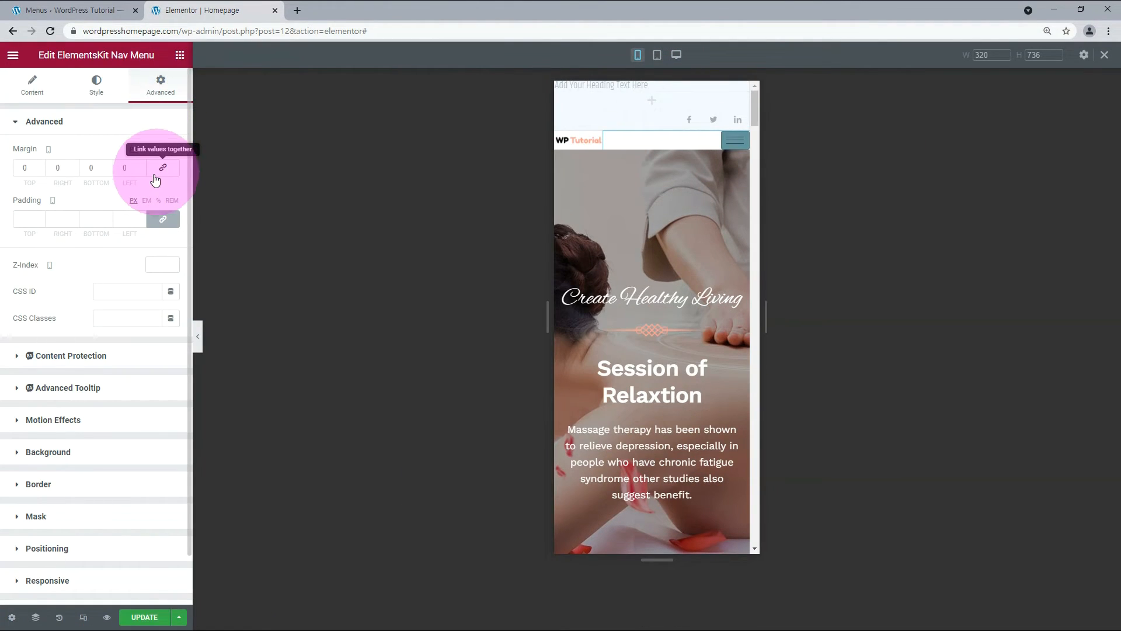
{"action": "double_click", "coordinate": [22, 168]}
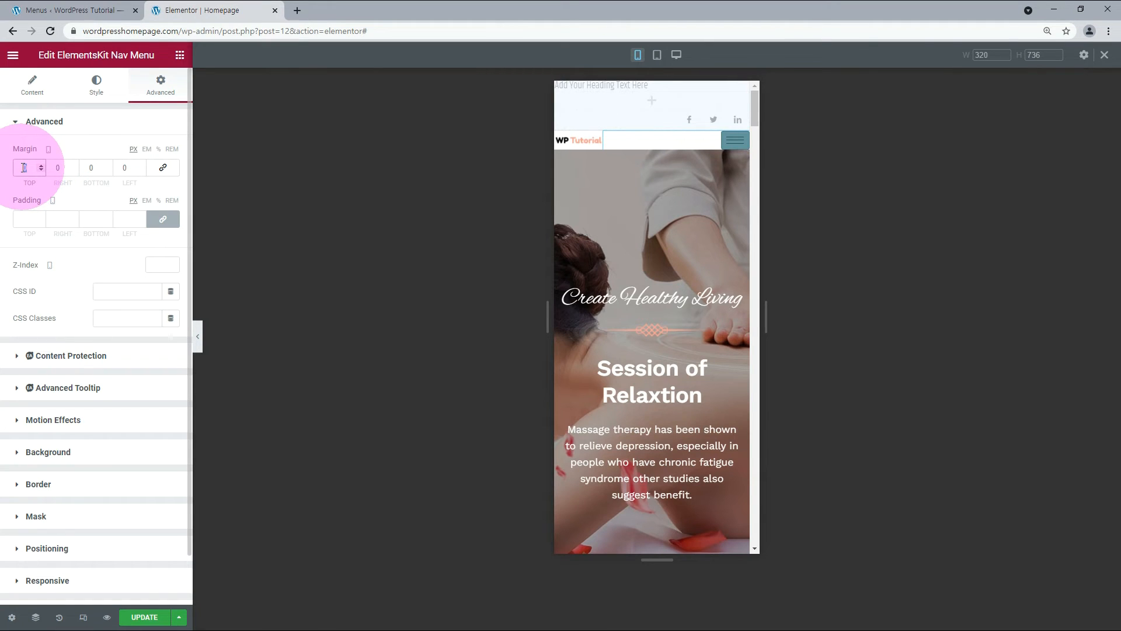
{"action": "type", "text": "8"}
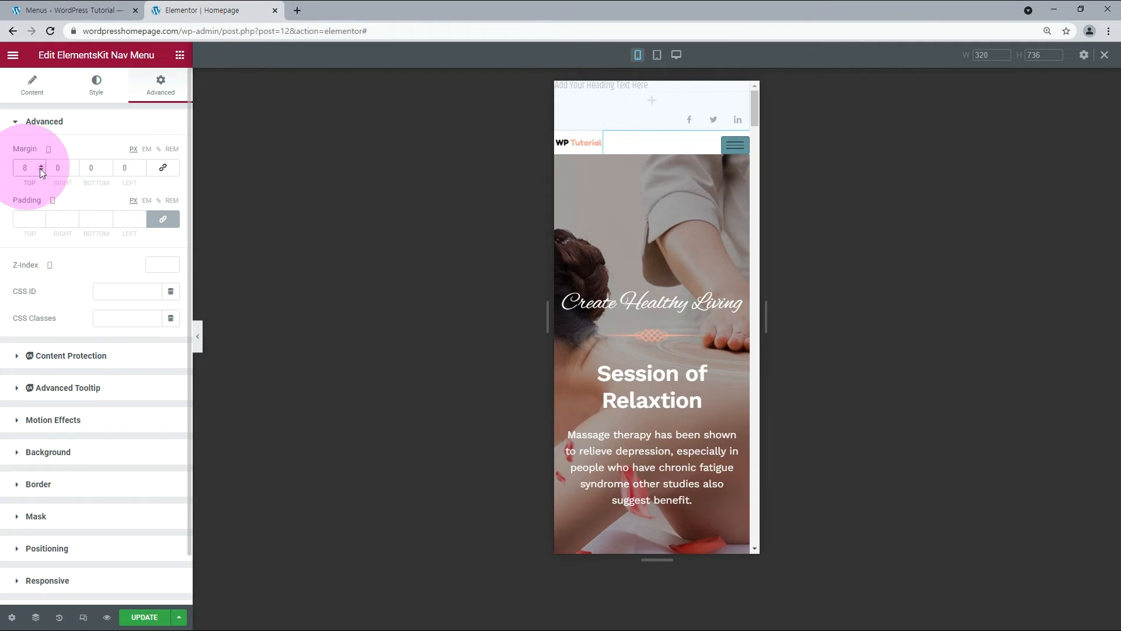
{"action": "left_click", "coordinate": [87, 169]}
{"action": "double_click", "coordinate": [86, 172]}
{"action": "type", "text": "8"}
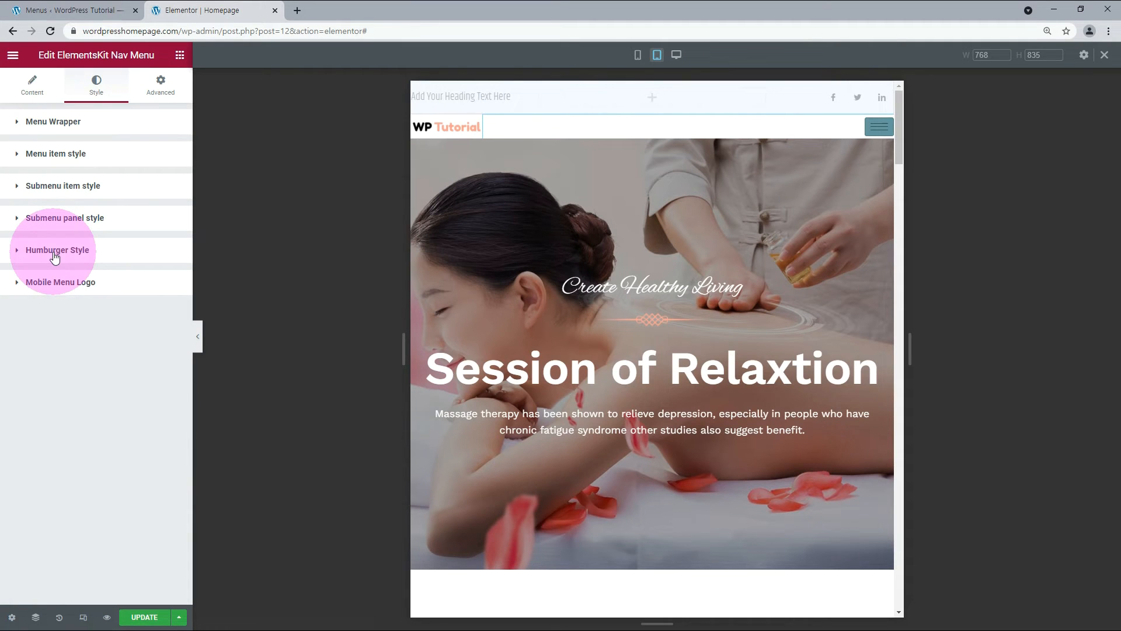
- Set the nav menu's hamburger toggle width to 35 for the tablet layout and switch to the mobile preview
{"action": "left_click", "coordinate": [54, 252]}
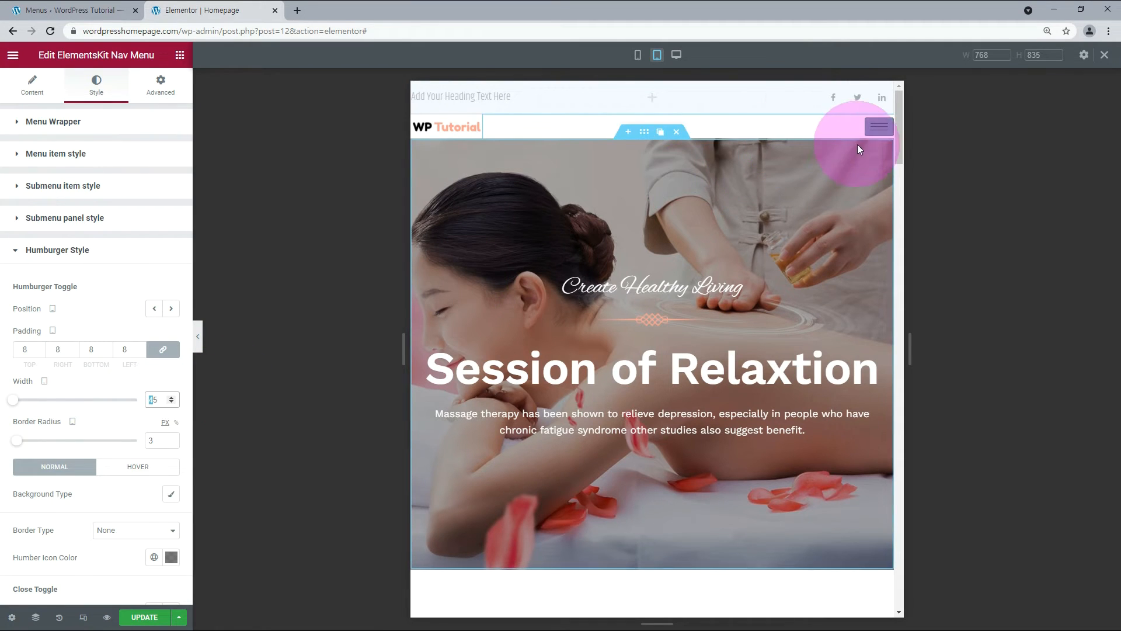
{"action": "type", "text": "3"}
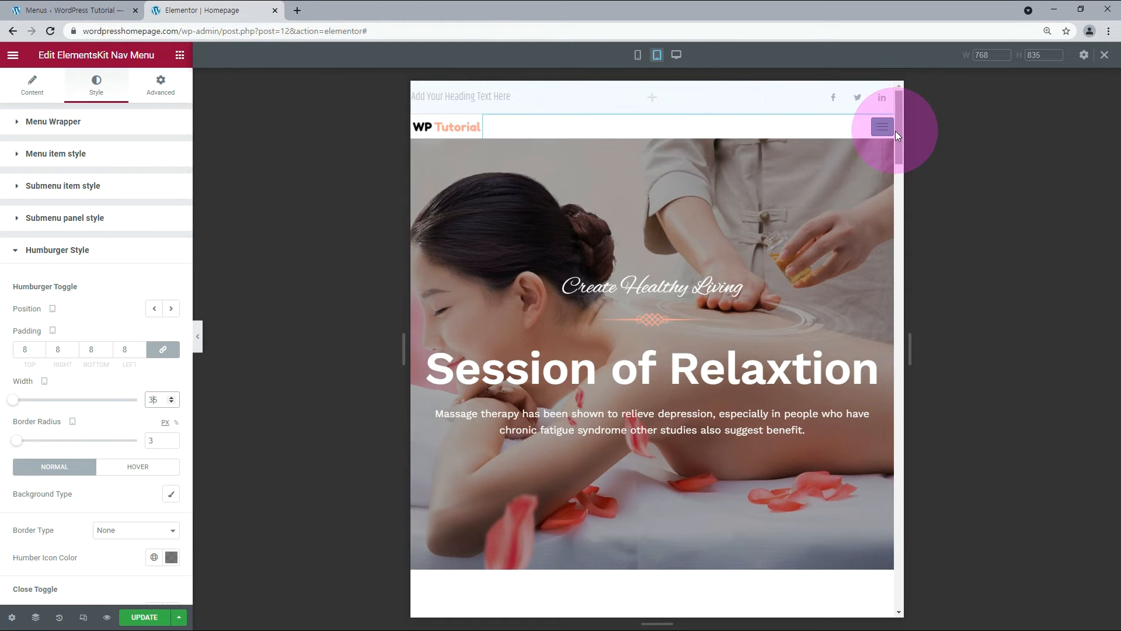
{"action": "left_click", "coordinate": [638, 57]}
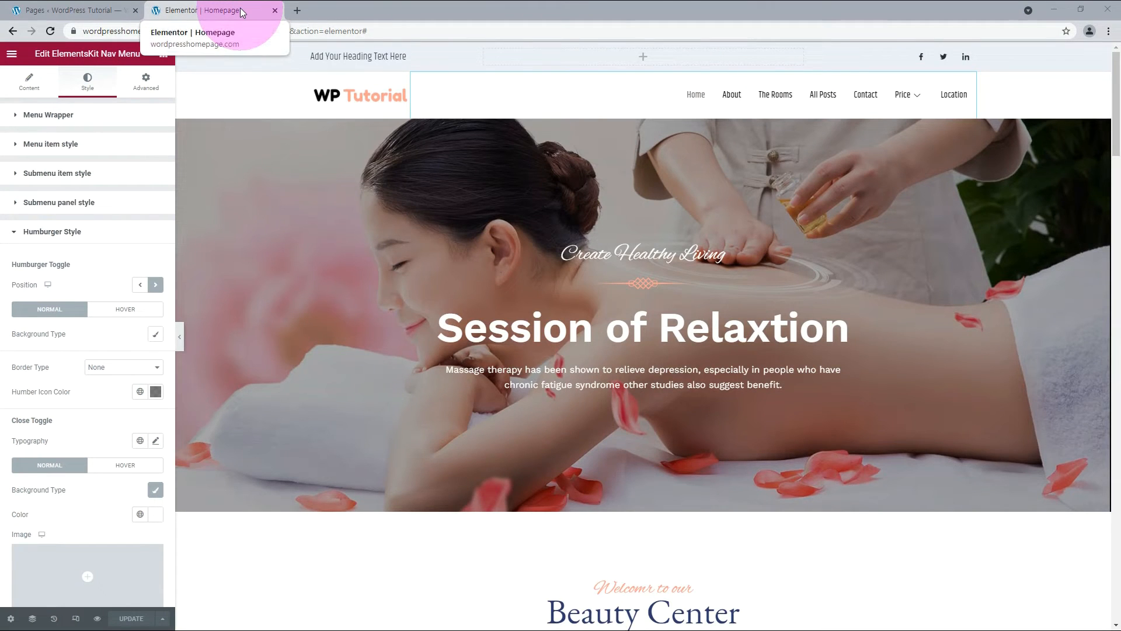
- Duplicate the Homepage entry in the WordPress pages list with PA Duplicate and open the copy for editing
{"action": "left_click", "coordinate": [73, 11]}
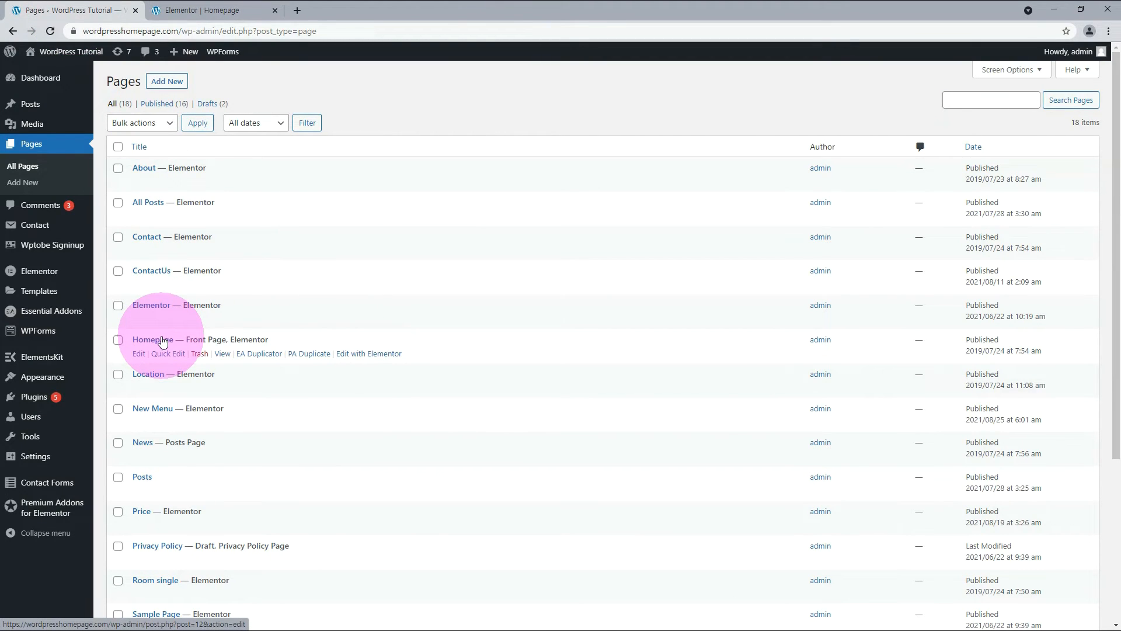
{"action": "left_click", "coordinate": [309, 355]}
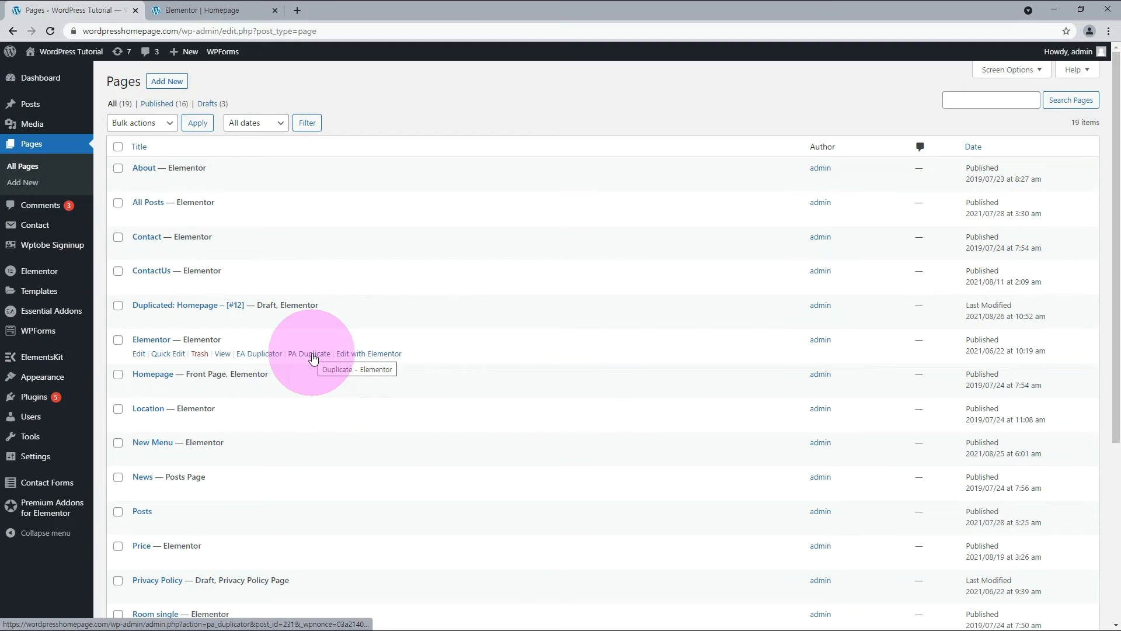
{"action": "left_click", "coordinate": [139, 319]}
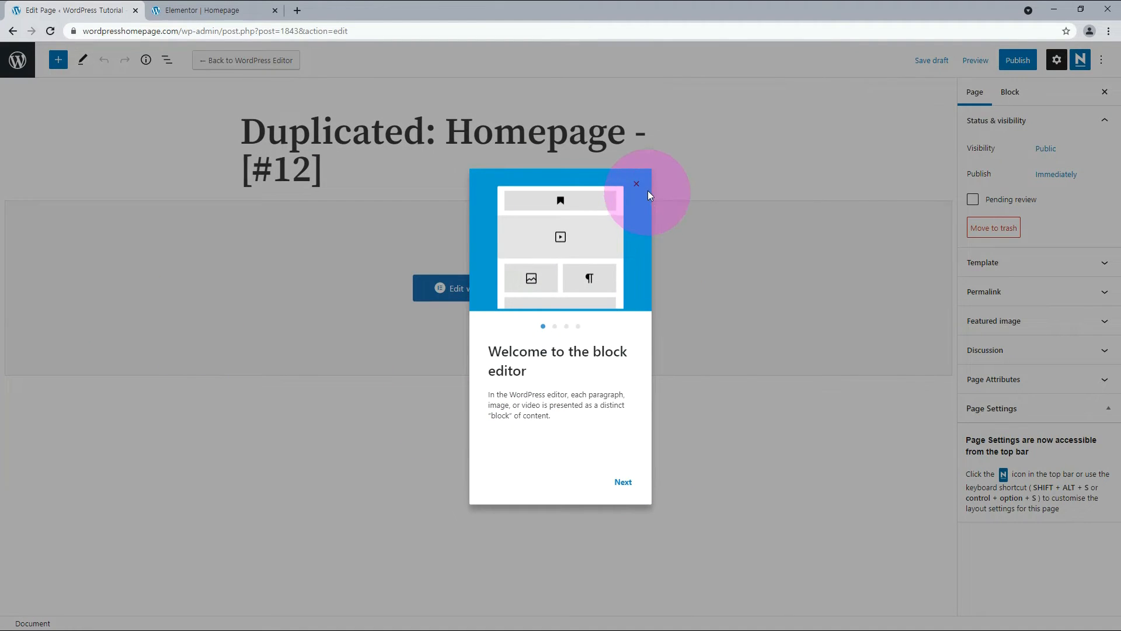
- Dismiss the block editor welcome guide, retitle the duplicated page "Header Template" and publish it
{"action": "left_click", "coordinate": [645, 187]}
{"action": "triple_click", "coordinate": [353, 180]}
{"action": "type", "text": "Header"}
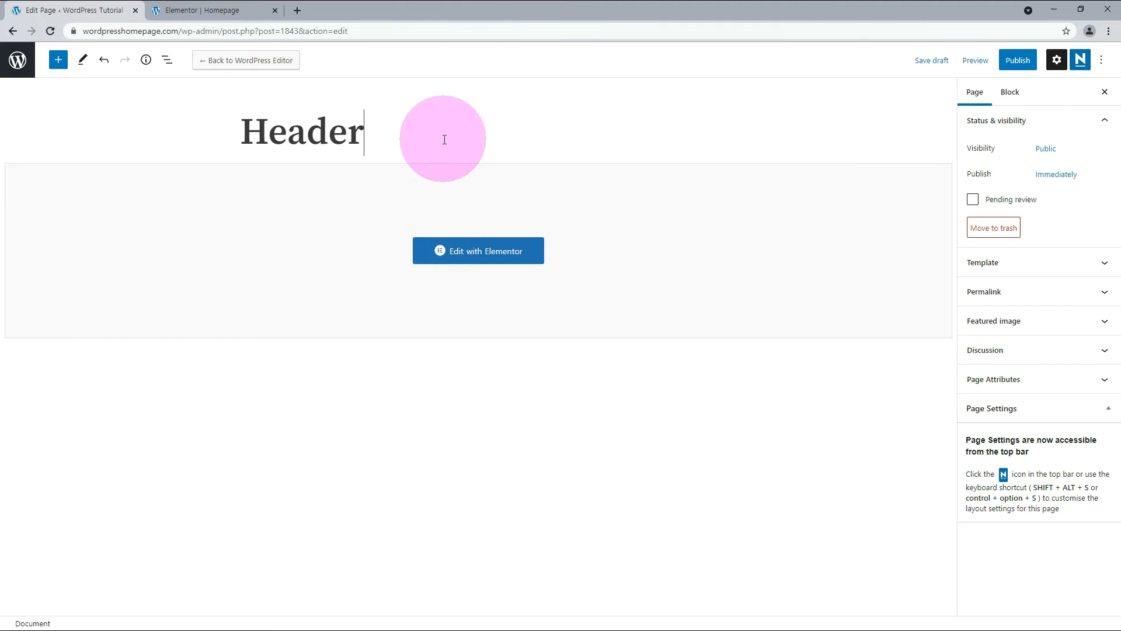
{"action": "type", "text": " Template"}
{"action": "key", "text": "Return"}
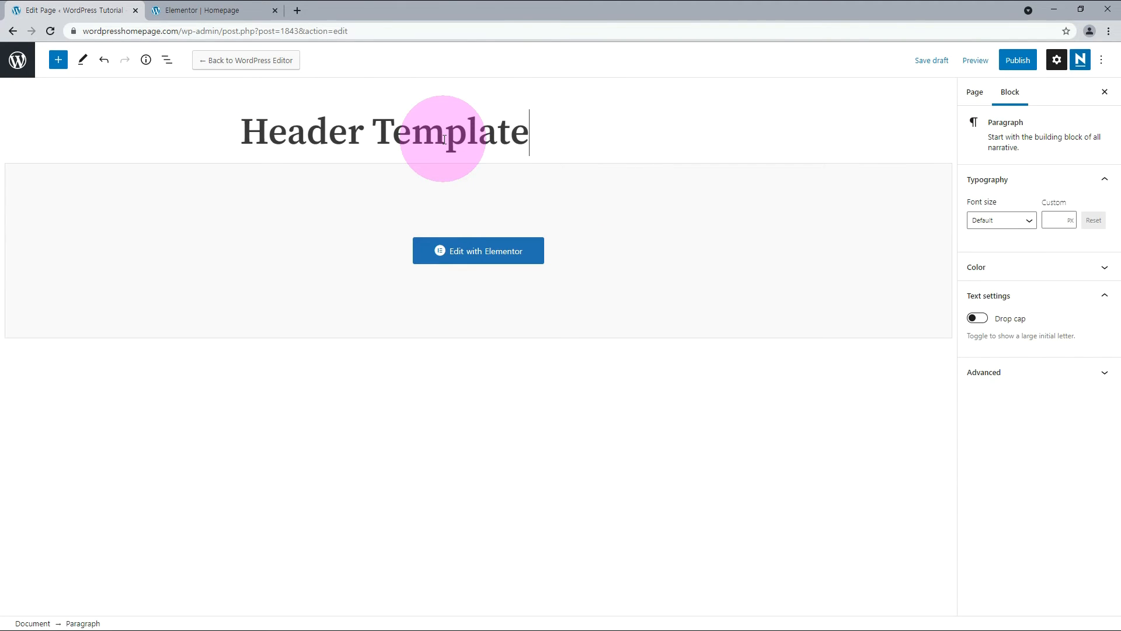
{"action": "left_click", "coordinate": [1008, 66]}
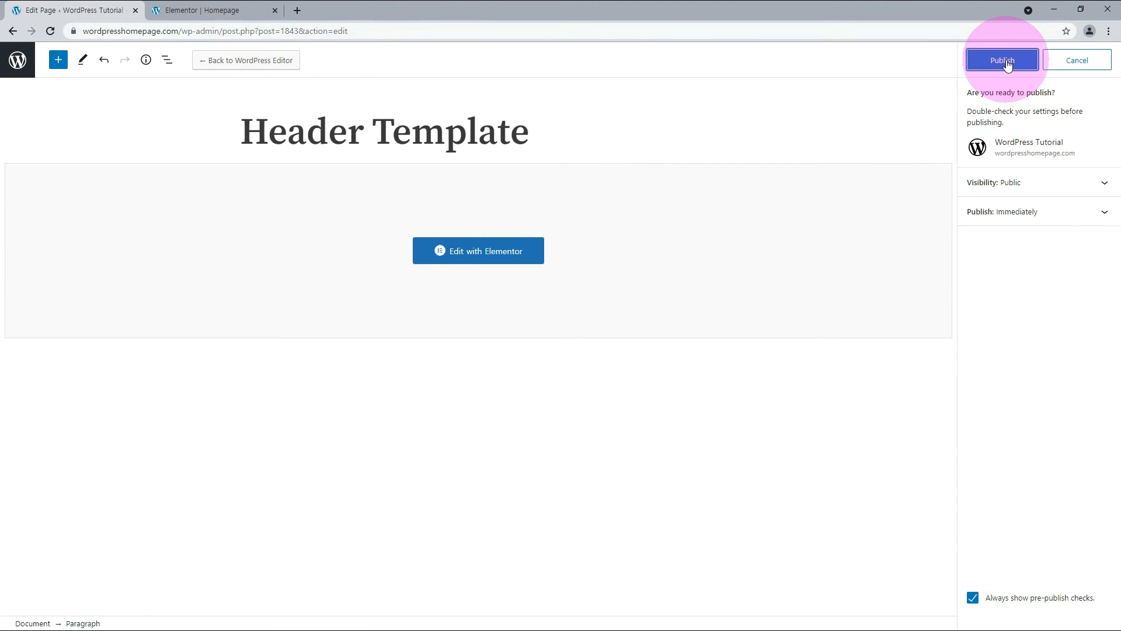
{"action": "left_click", "coordinate": [1006, 61]}
- Open the Header Template page in Elementor and delete every section below the top bar and header
{"action": "left_click", "coordinate": [480, 252]}
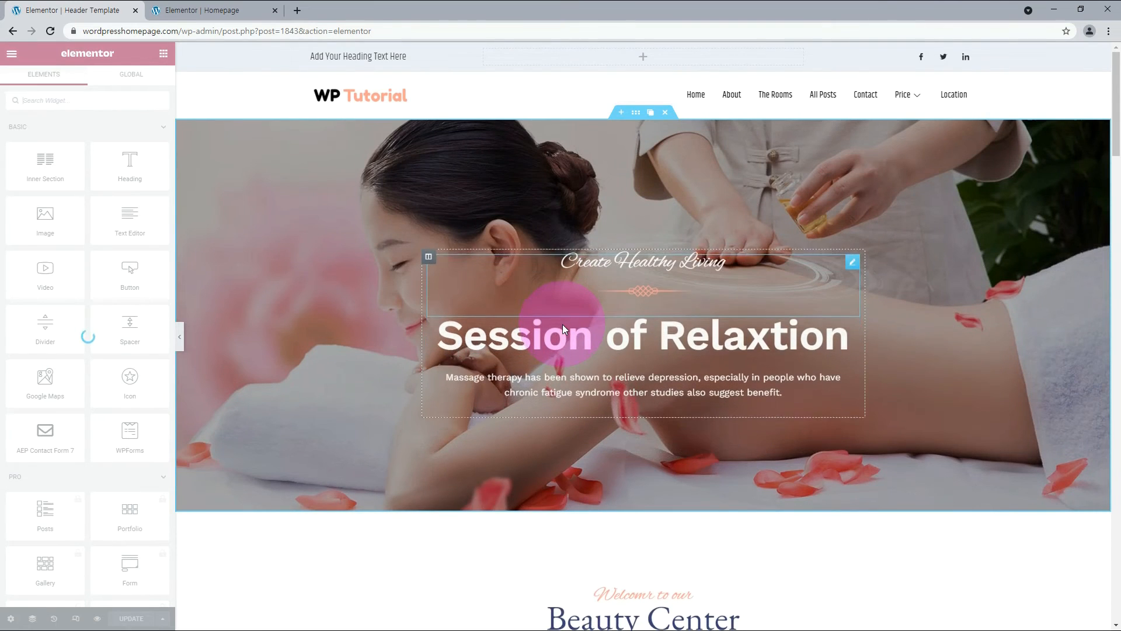
{"action": "left_click", "coordinate": [666, 113]}
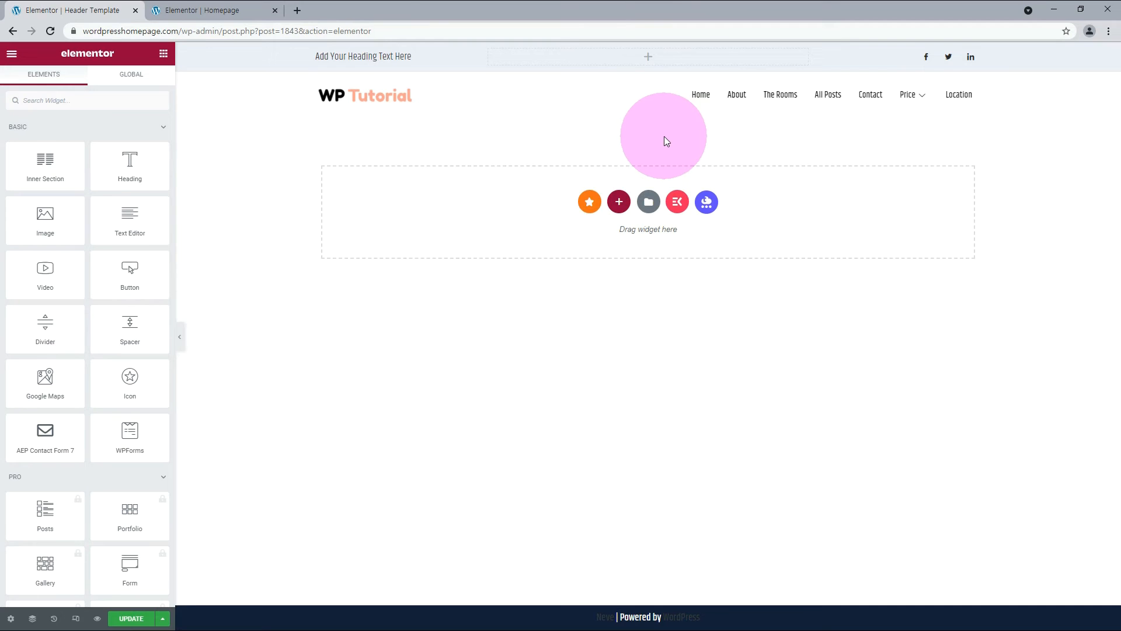
- Save the header-only page to the Elementor library as "header-template" and preview the saved template
{"action": "left_click", "coordinate": [163, 618]}
{"action": "left_click", "coordinate": [58, 590]}
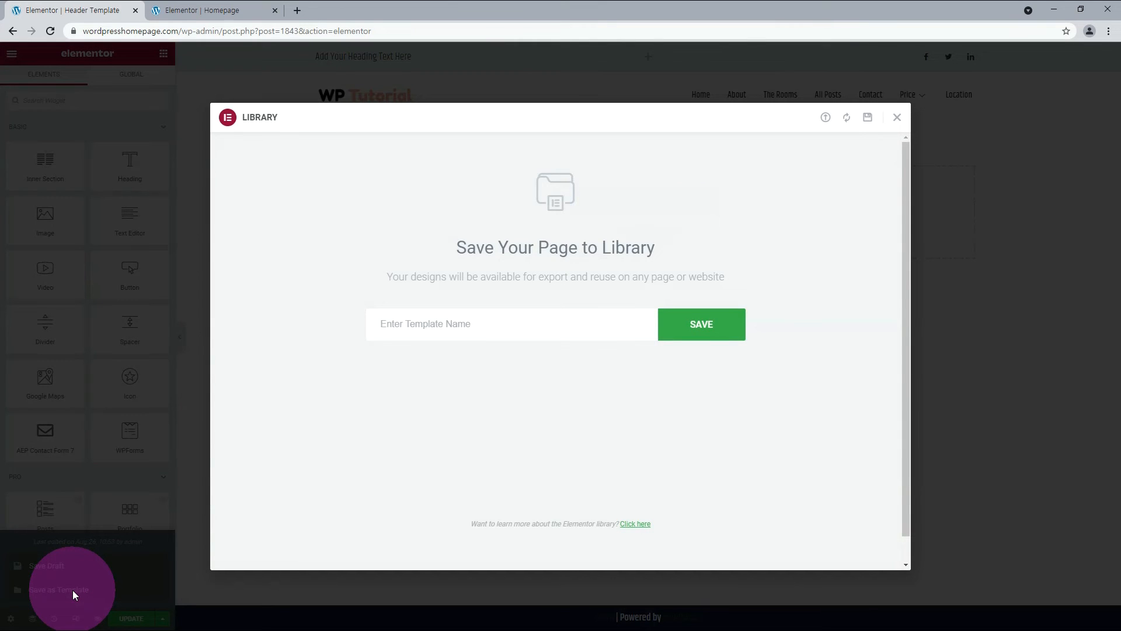
{"action": "left_click", "coordinate": [465, 324]}
{"action": "type", "text": "header-template"}
{"action": "left_click", "coordinate": [699, 327]}
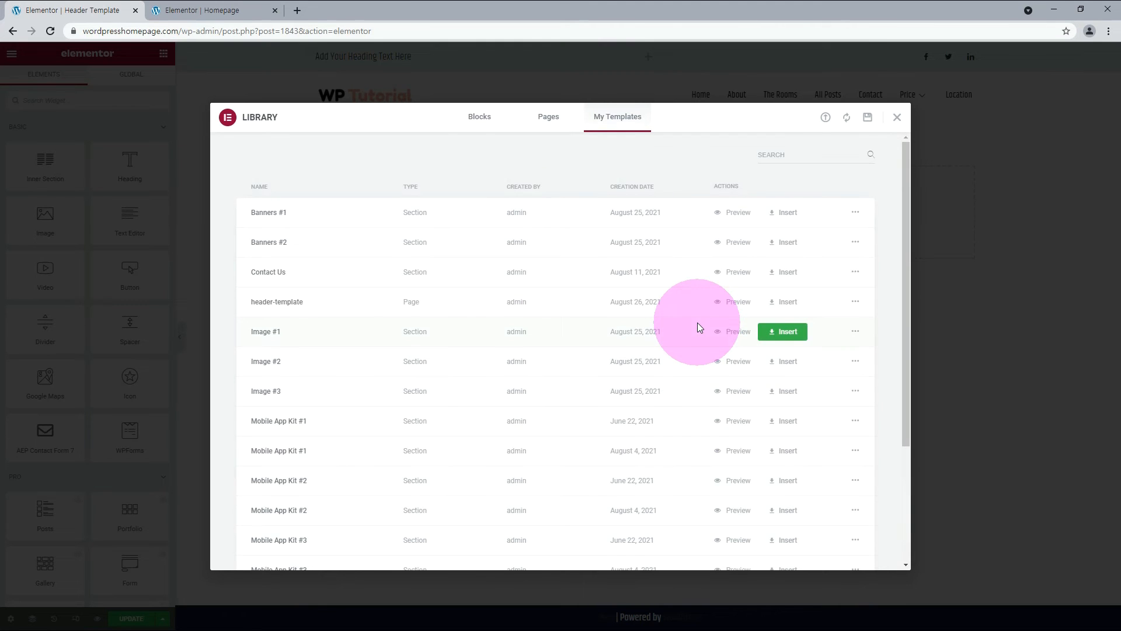
{"action": "left_click", "coordinate": [735, 301]}
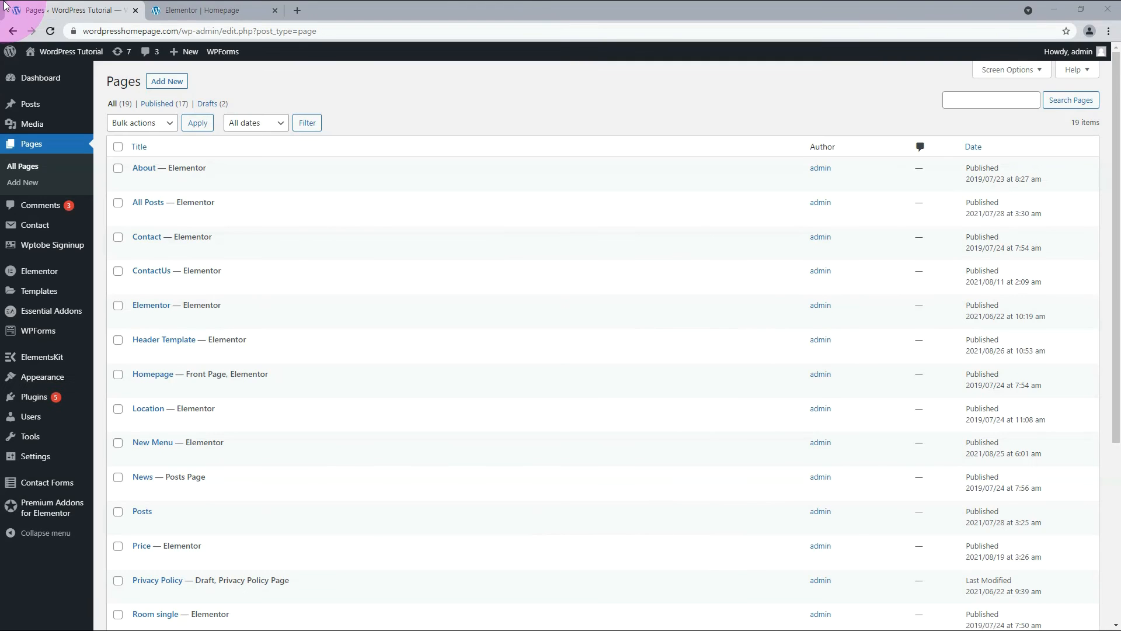
- Create a new WordPress page titled "New Header" and publish it
{"action": "left_click", "coordinate": [174, 83]}
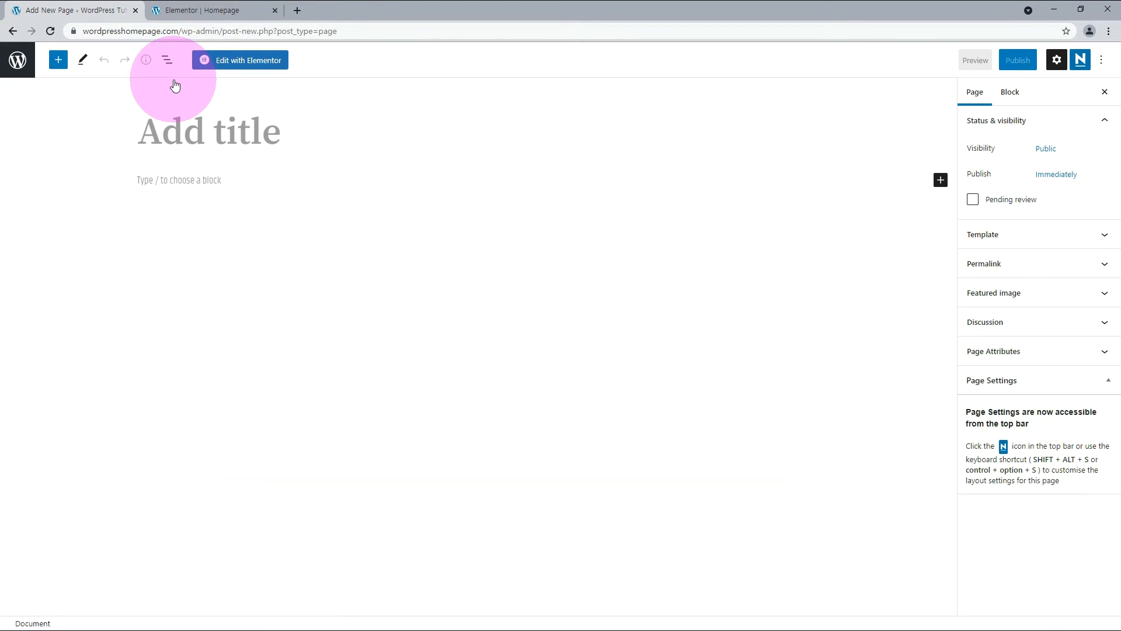
{"action": "left_click", "coordinate": [162, 132]}
{"action": "type", "text": "New Header"}
{"action": "left_click", "coordinate": [1017, 63]}
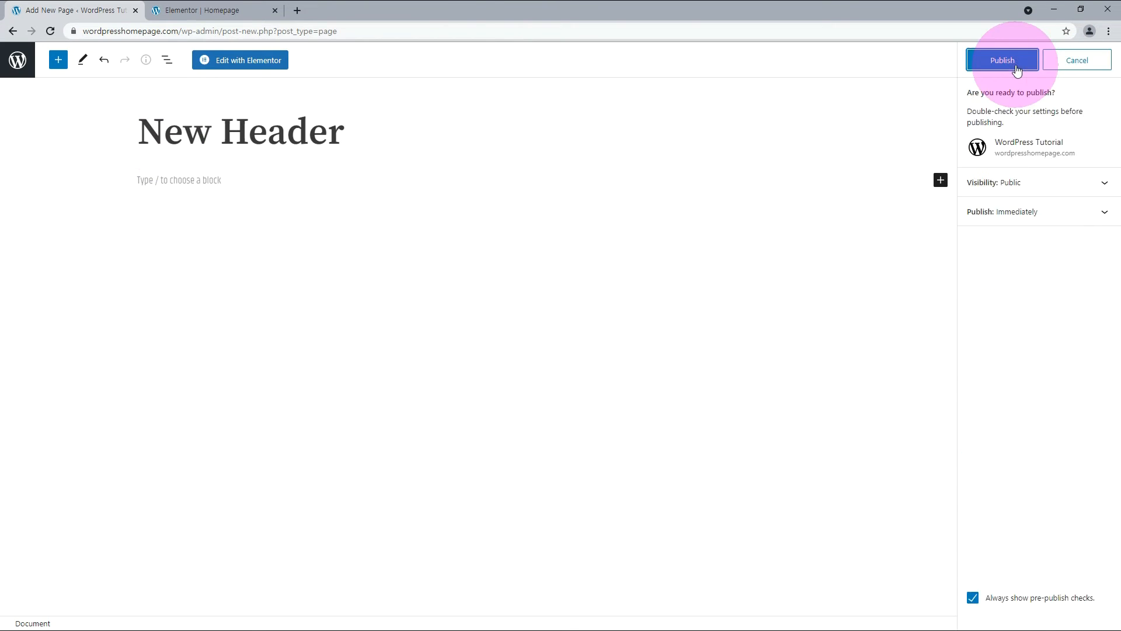
{"action": "left_click", "coordinate": [1017, 63]}
- Open the New Header page in Elementor and insert the saved header-template without importing its document settings
{"action": "left_click", "coordinate": [238, 62]}
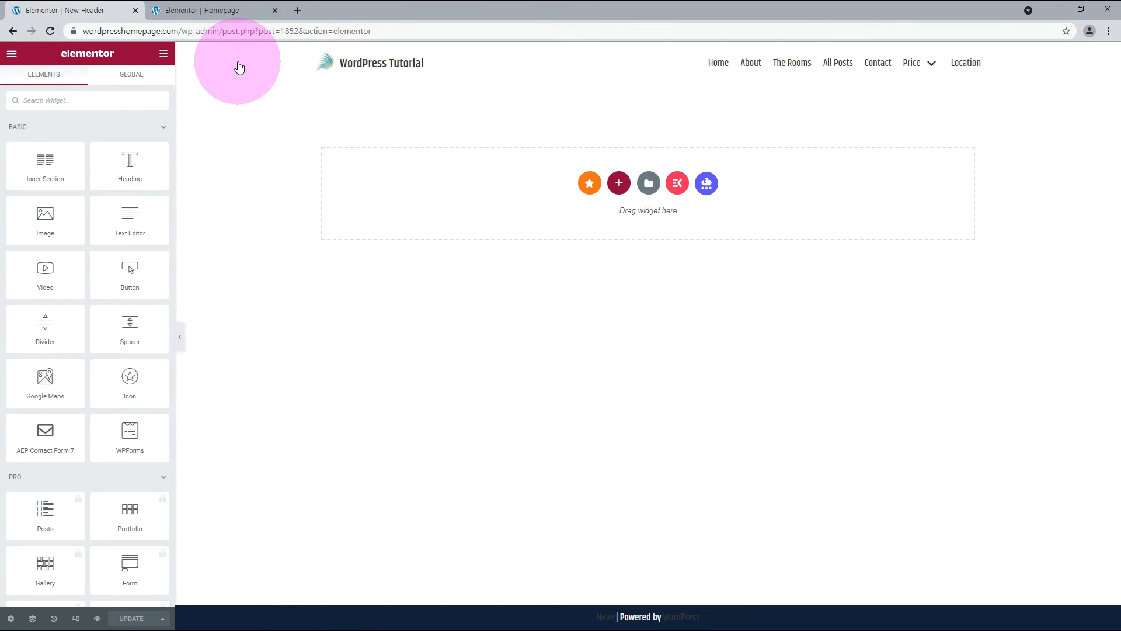
{"action": "left_click", "coordinate": [650, 186]}
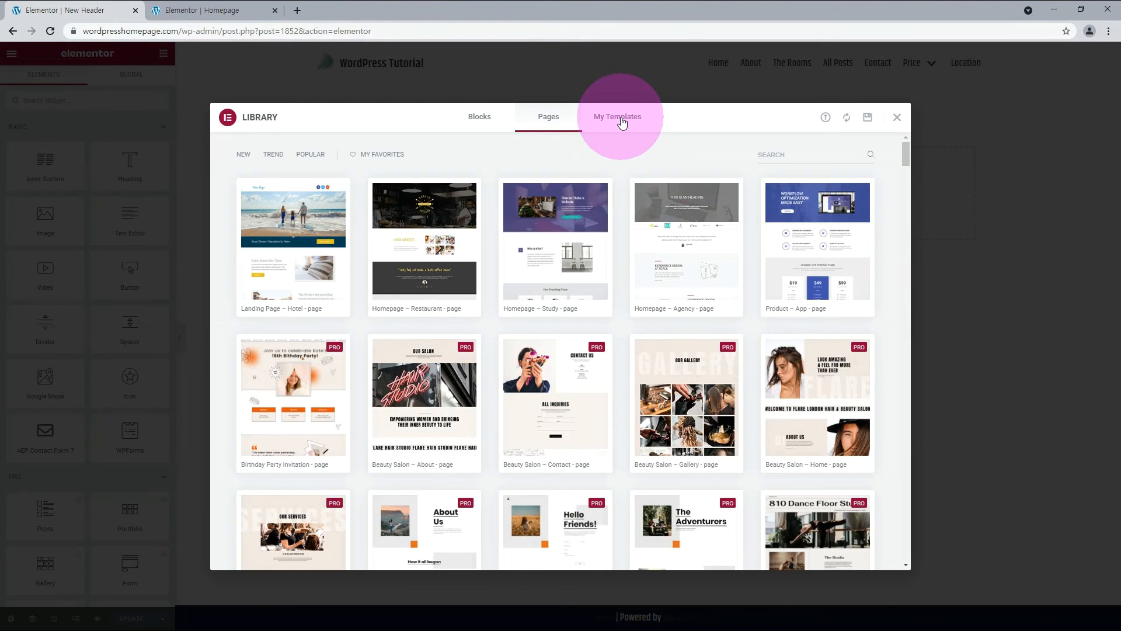
{"action": "left_click", "coordinate": [623, 123]}
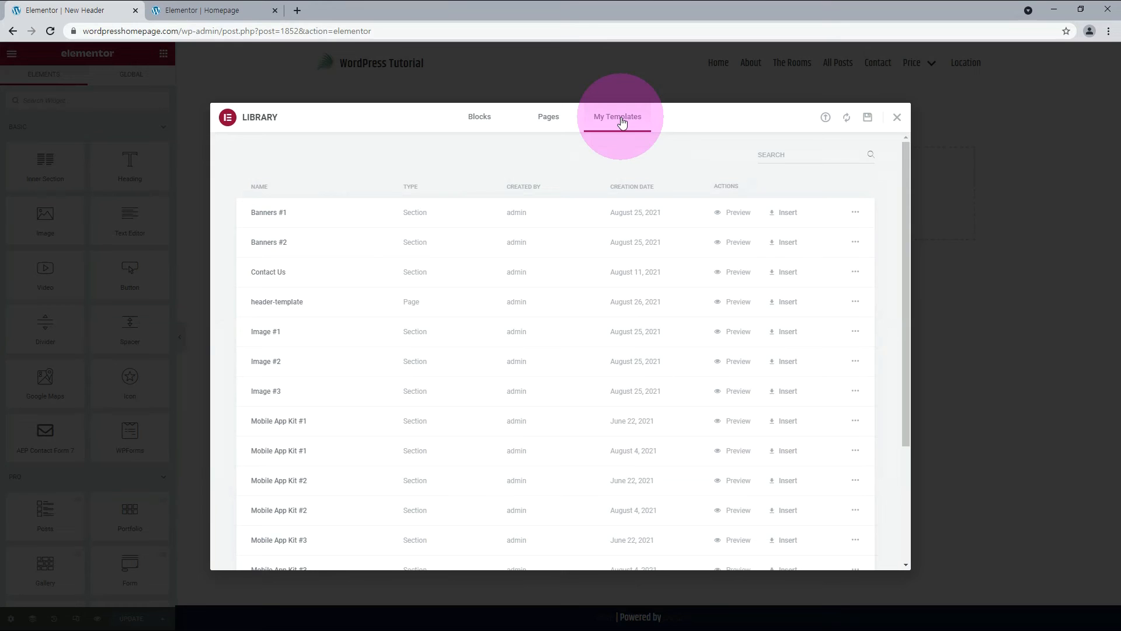
{"action": "left_click", "coordinate": [788, 304]}
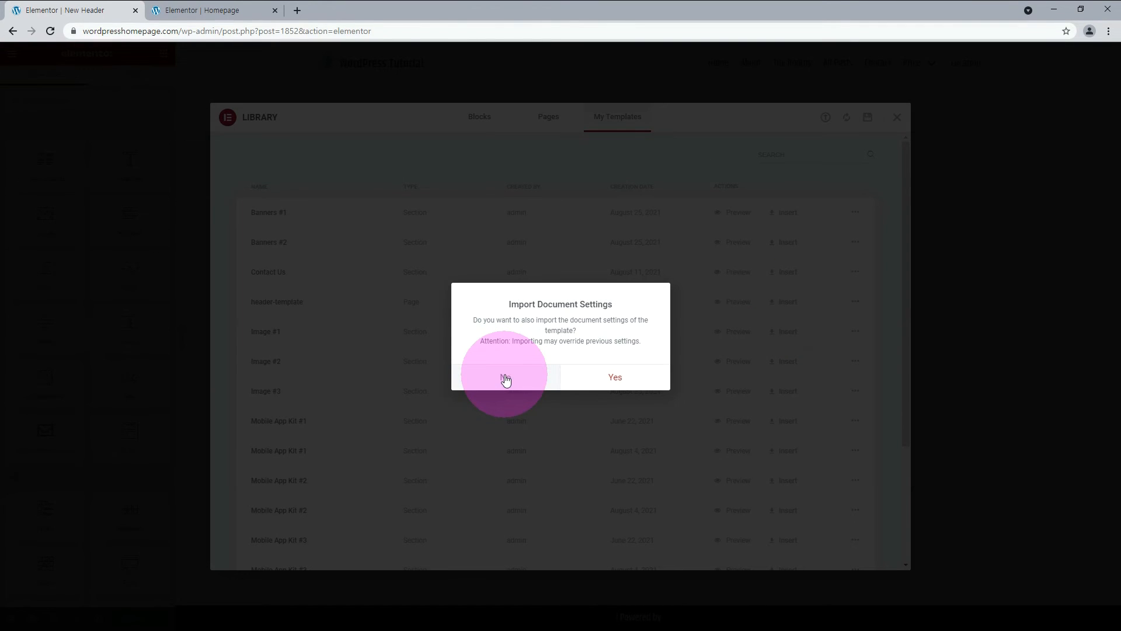
{"action": "left_click", "coordinate": [506, 379]}
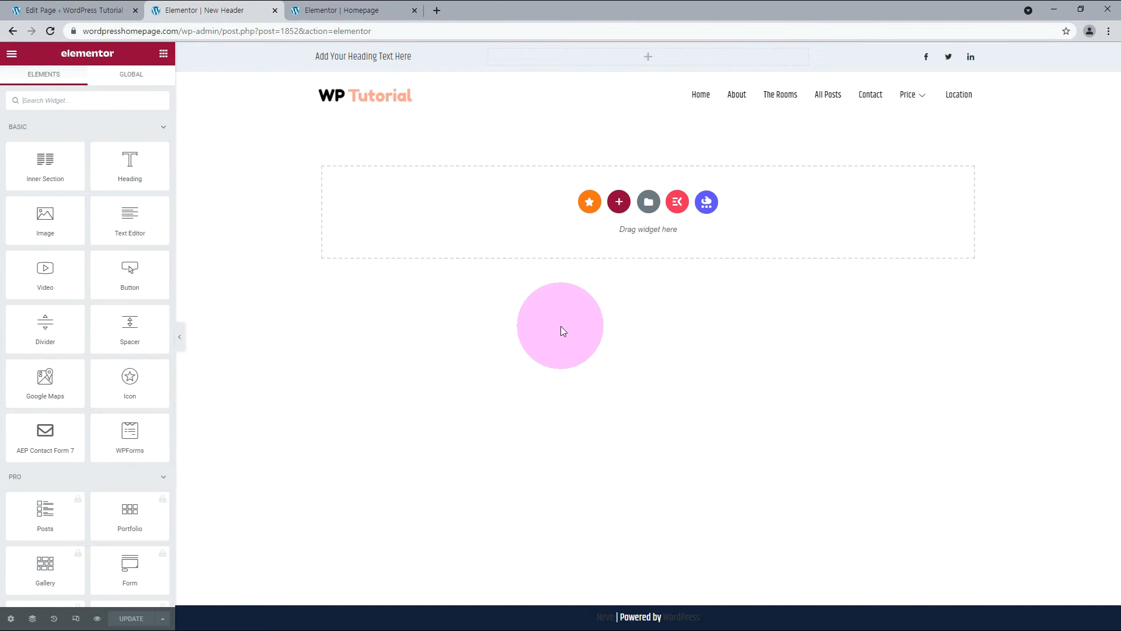
- Insert the ElementsKit spa page with the "Session of Relaxation" banner below the header, and delete the top bar section
{"action": "left_click", "coordinate": [679, 203]}
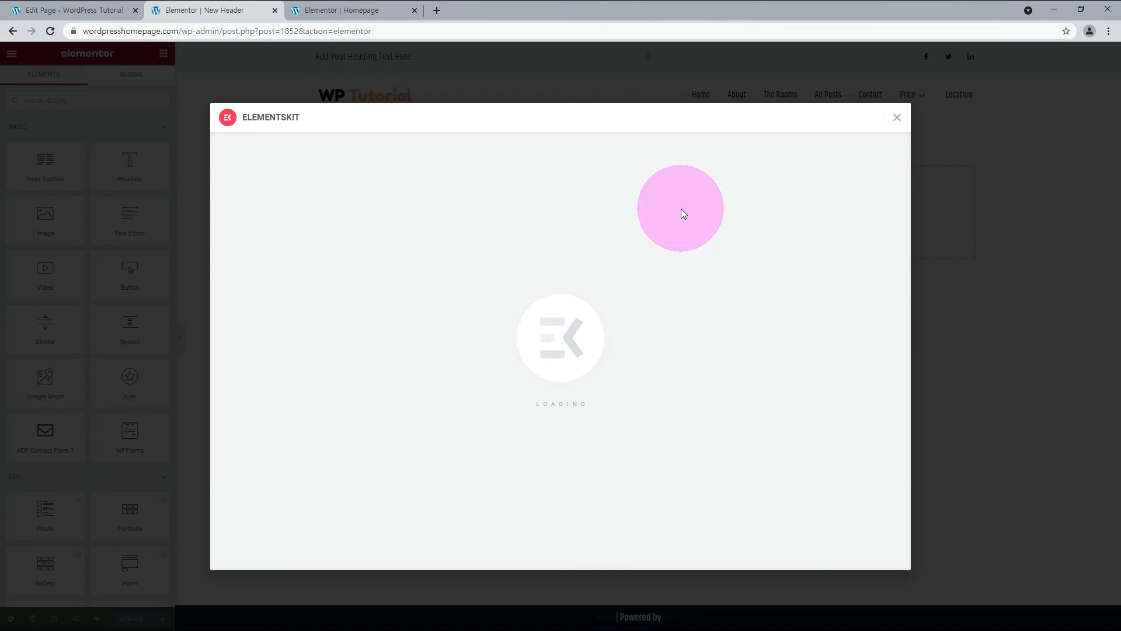
{"action": "scroll", "coordinate": [275, 450], "scroll_direction": "down", "scroll_amount": 10}
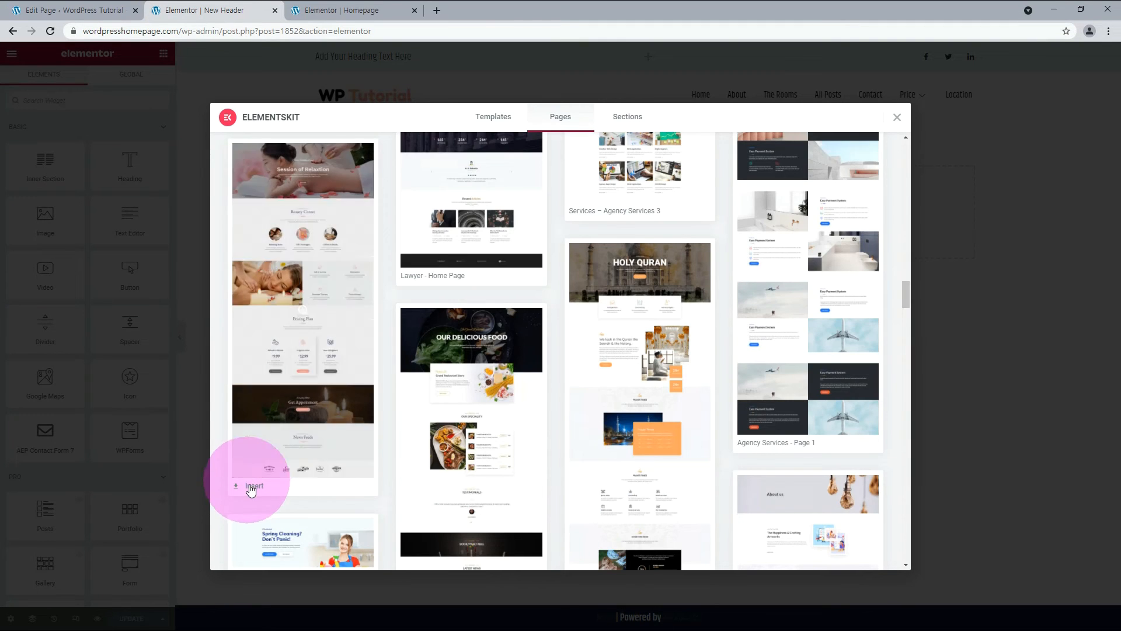
{"action": "left_click", "coordinate": [252, 487]}
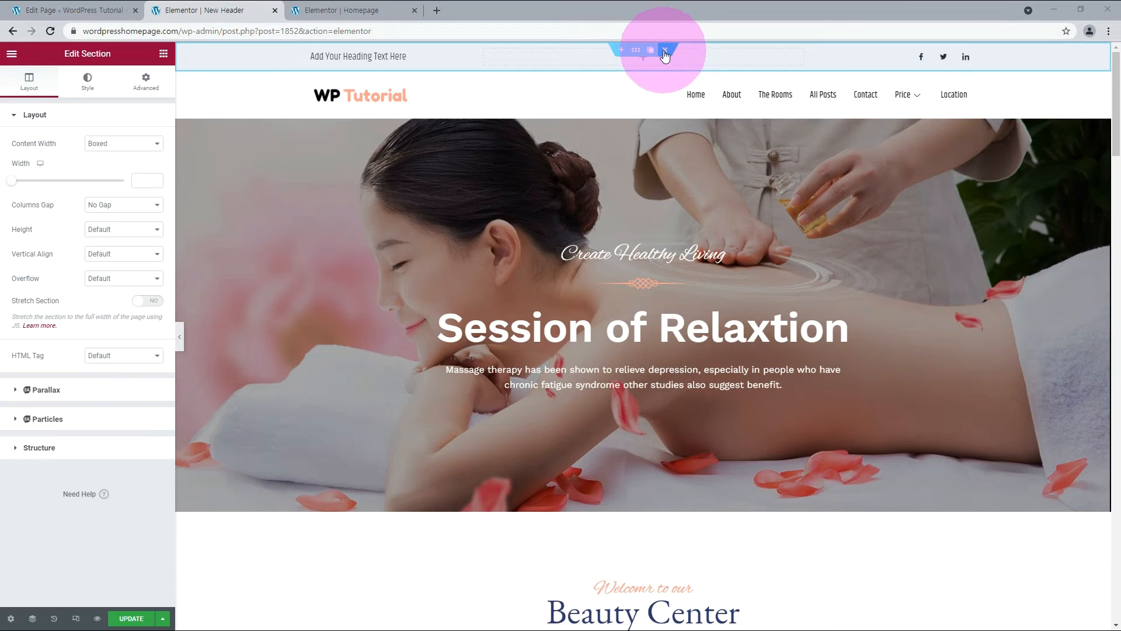
{"action": "left_click", "coordinate": [665, 55]}
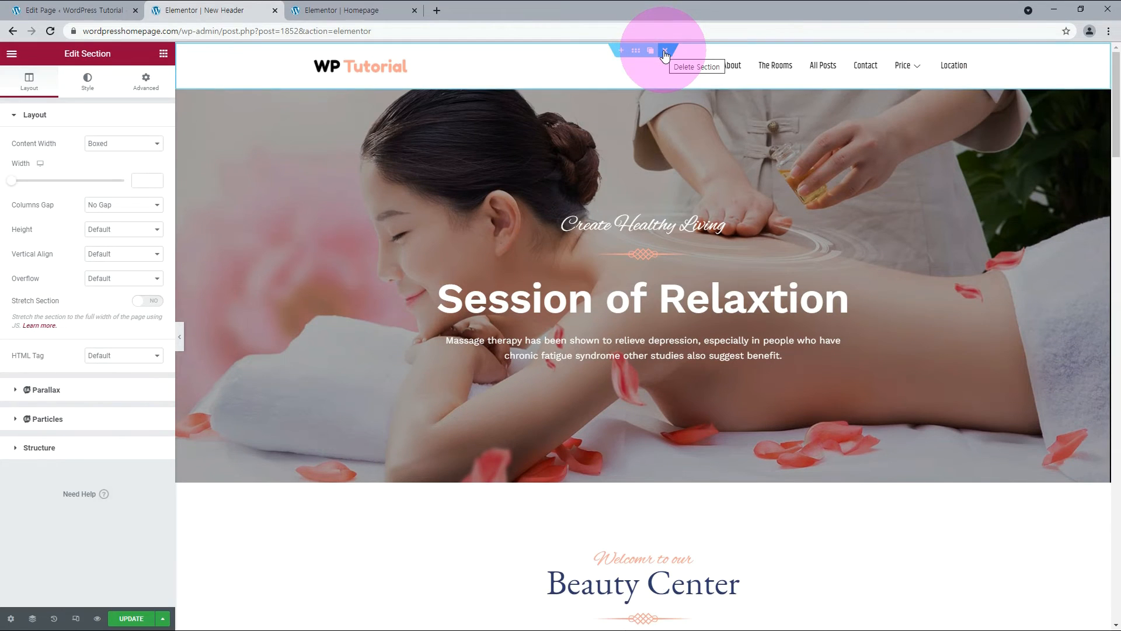
- Set the Z-Index of the massage hero section to 1
{"action": "left_click", "coordinate": [147, 83]}
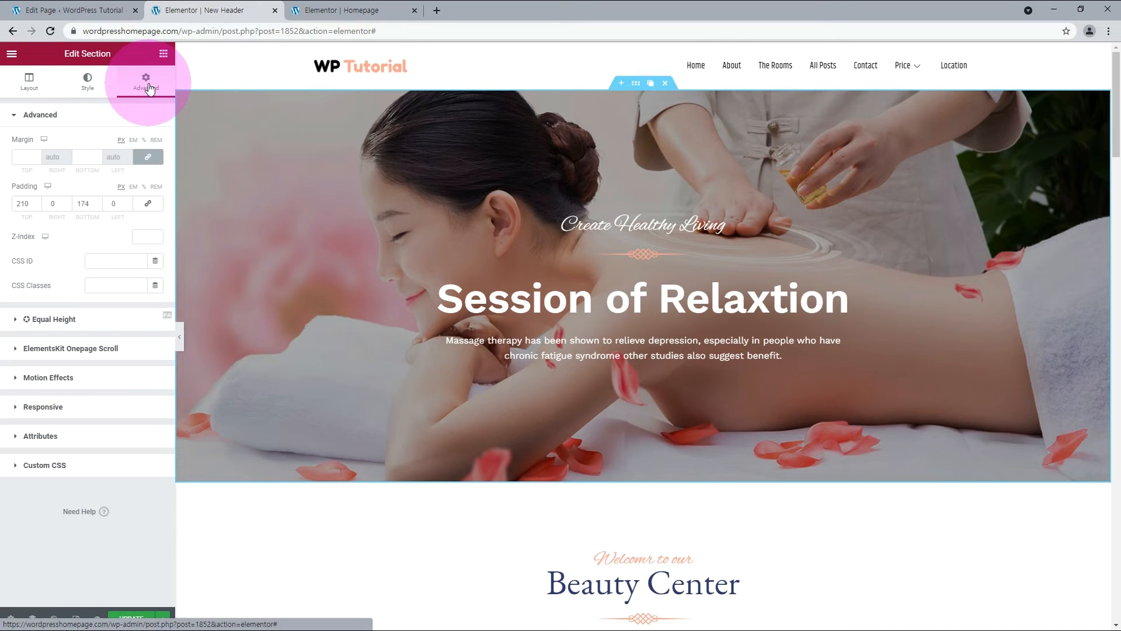
{"action": "left_click", "coordinate": [137, 237]}
{"action": "left_click", "coordinate": [137, 236]}
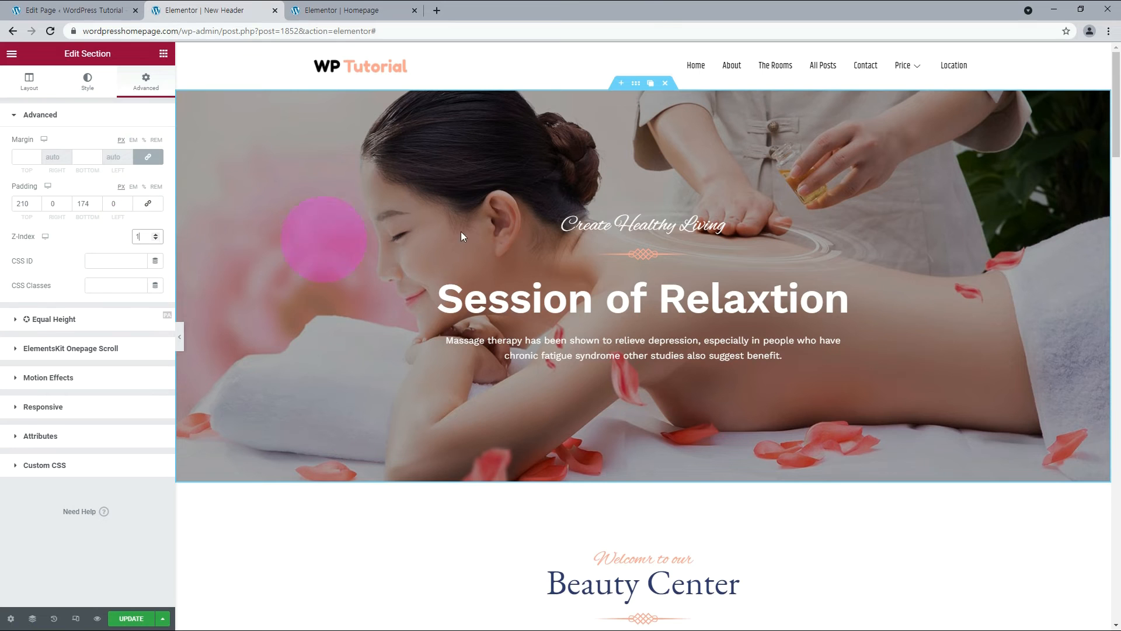
- Set the Z-Index of the header section containing the logo and menu to 2
{"action": "left_click", "coordinate": [636, 52]}
{"action": "left_click", "coordinate": [145, 81]}
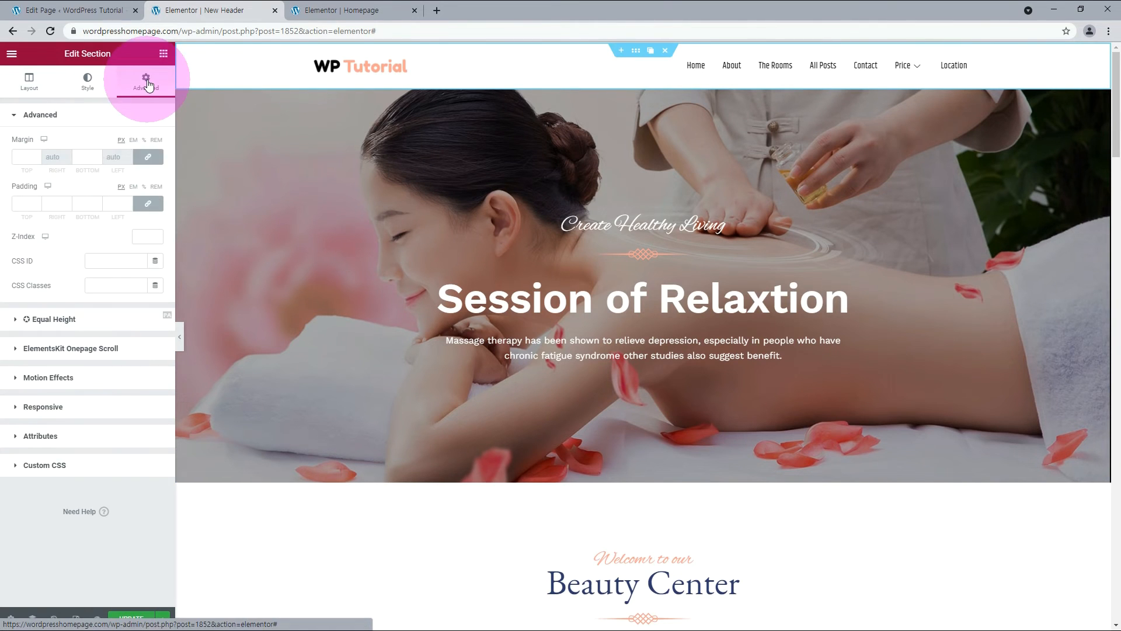
{"action": "left_click", "coordinate": [145, 238]}
{"action": "type", "text": "20"}
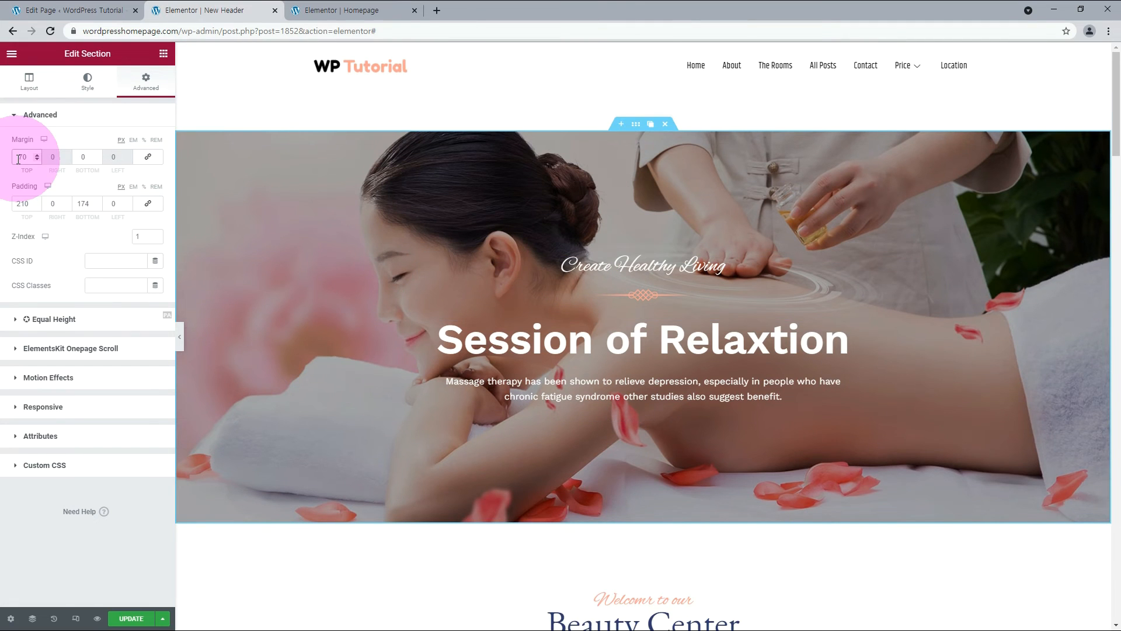
- Set the massage hero section's top margin to -79 px so it slides up behind the header
{"action": "type", "text": "-"}
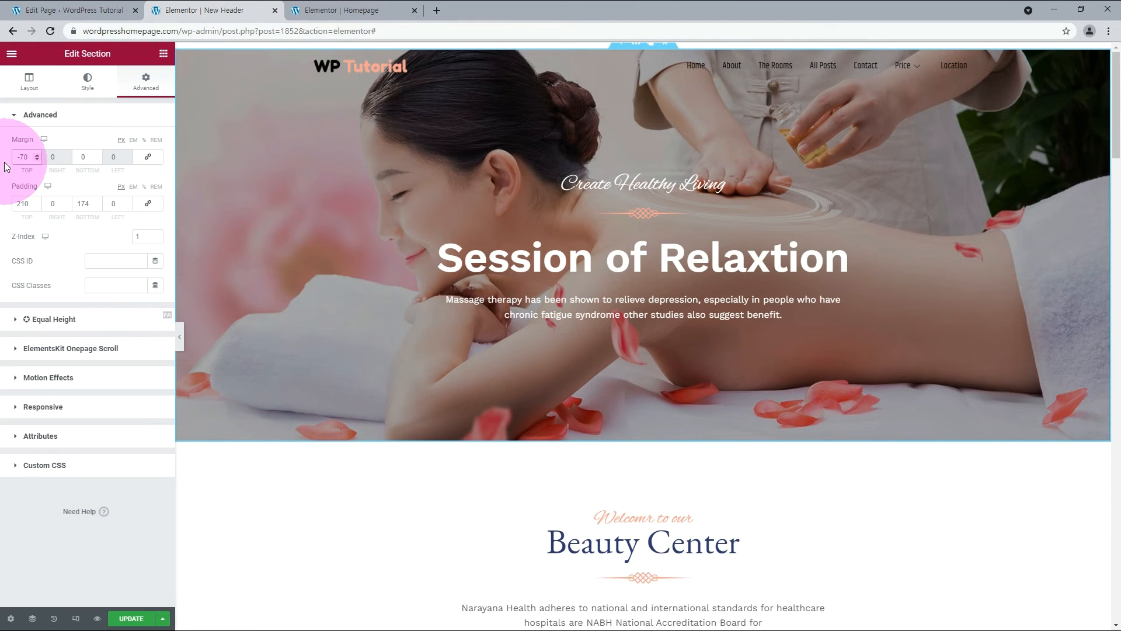
{"action": "key", "text": "Delete"}
{"action": "type", "text": "9"}
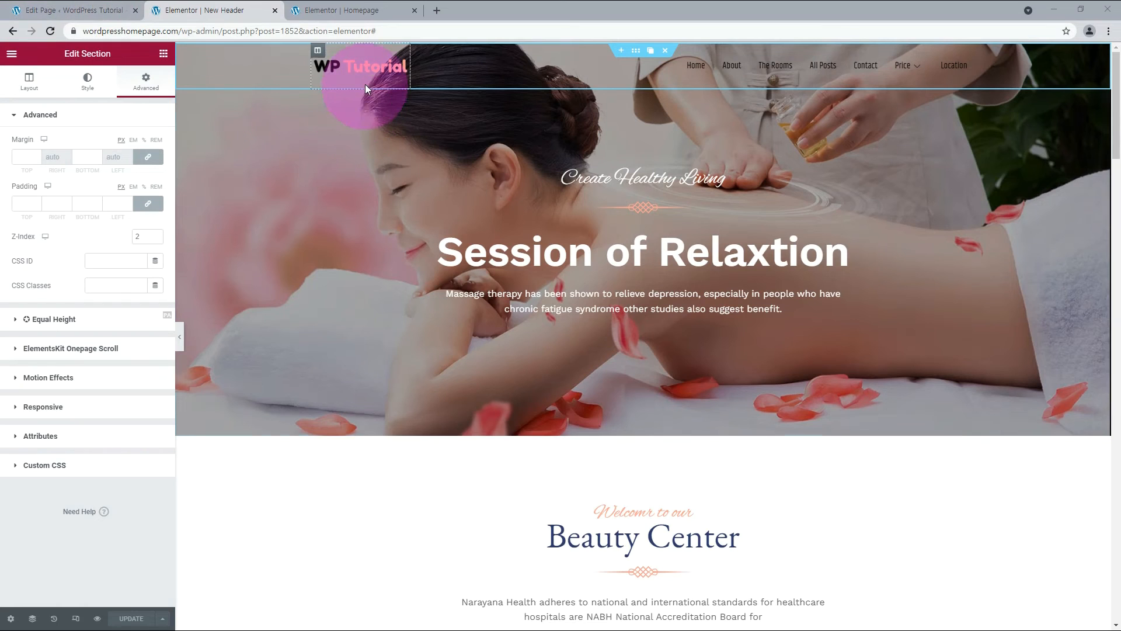
- Replace the header logo image with the white-text version LogoMakr-1H4DRk.png from the media library
{"action": "left_click", "coordinate": [406, 61]}
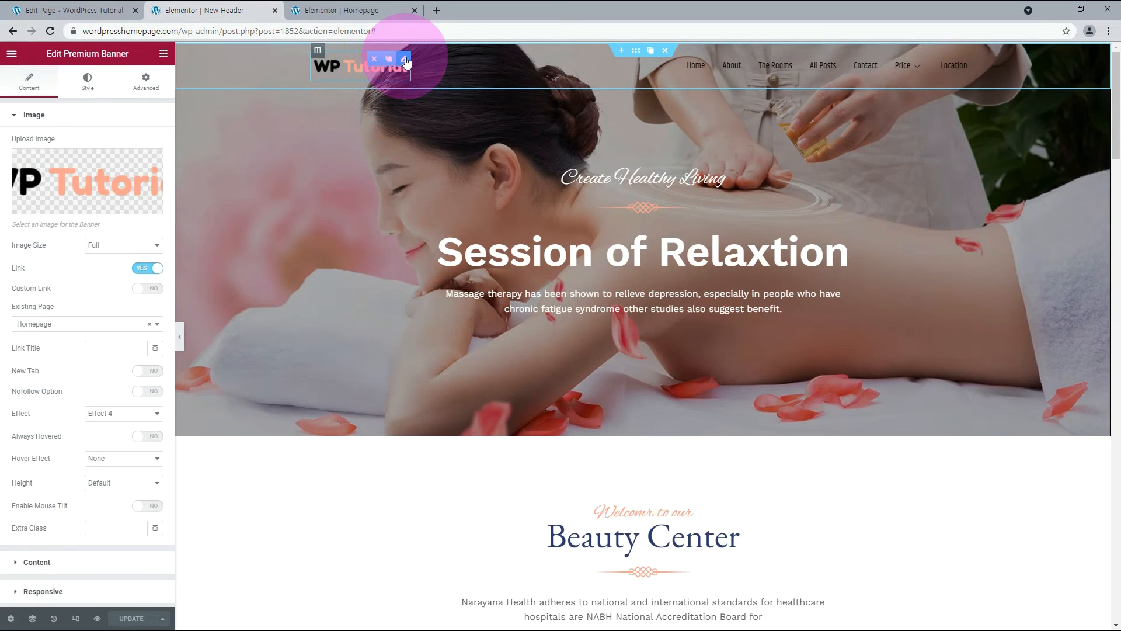
{"action": "left_click", "coordinate": [62, 207]}
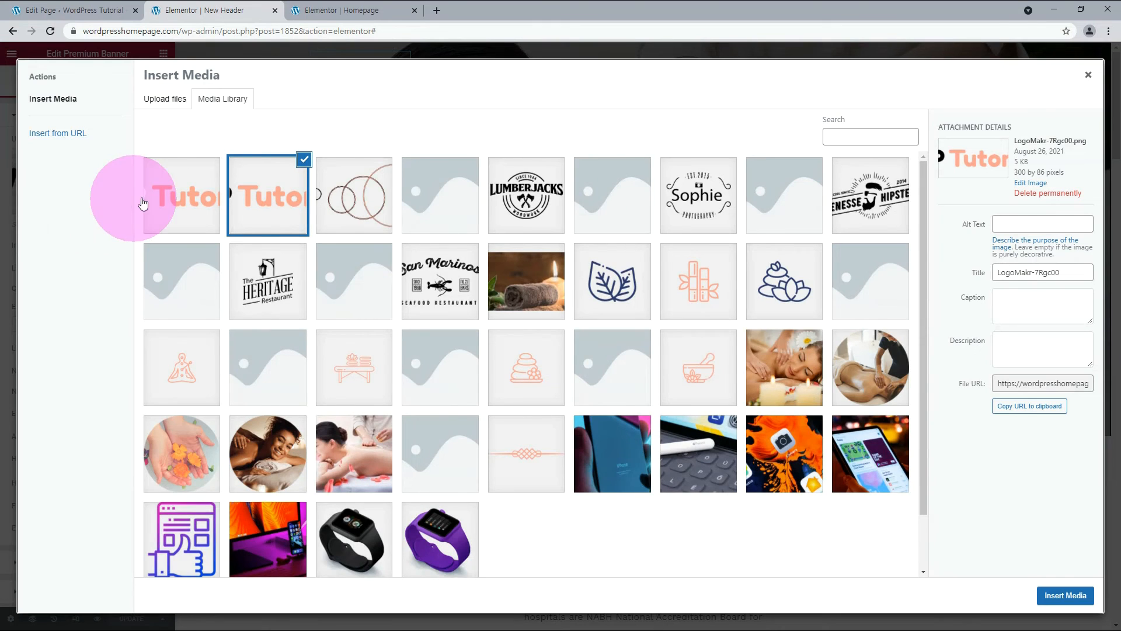
{"action": "left_click", "coordinate": [174, 199]}
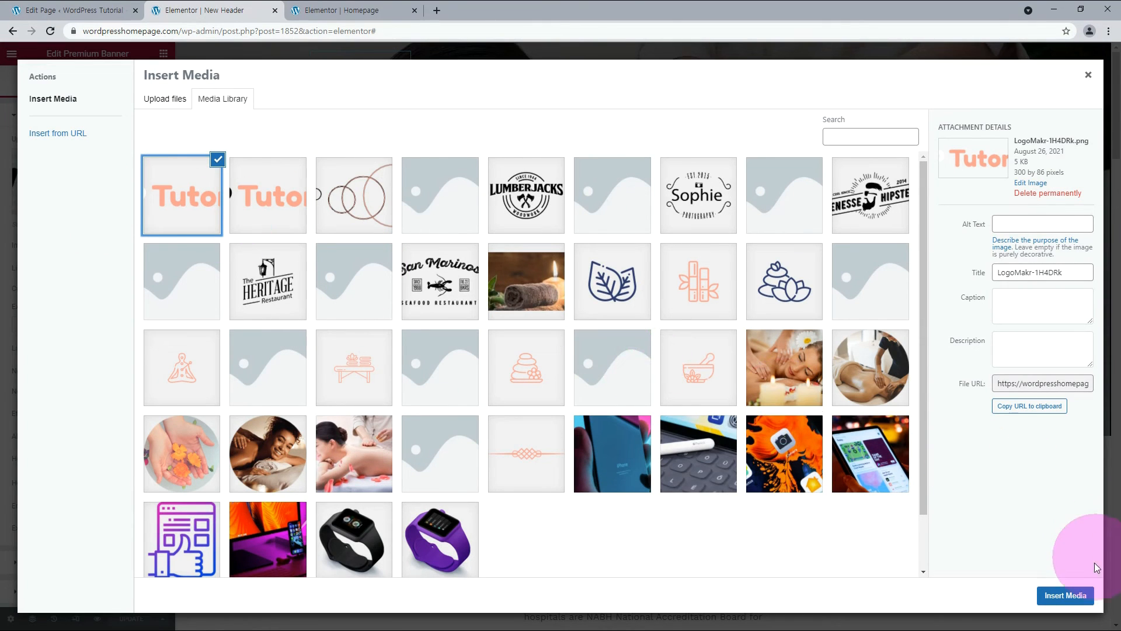
{"action": "left_click", "coordinate": [1072, 595]}
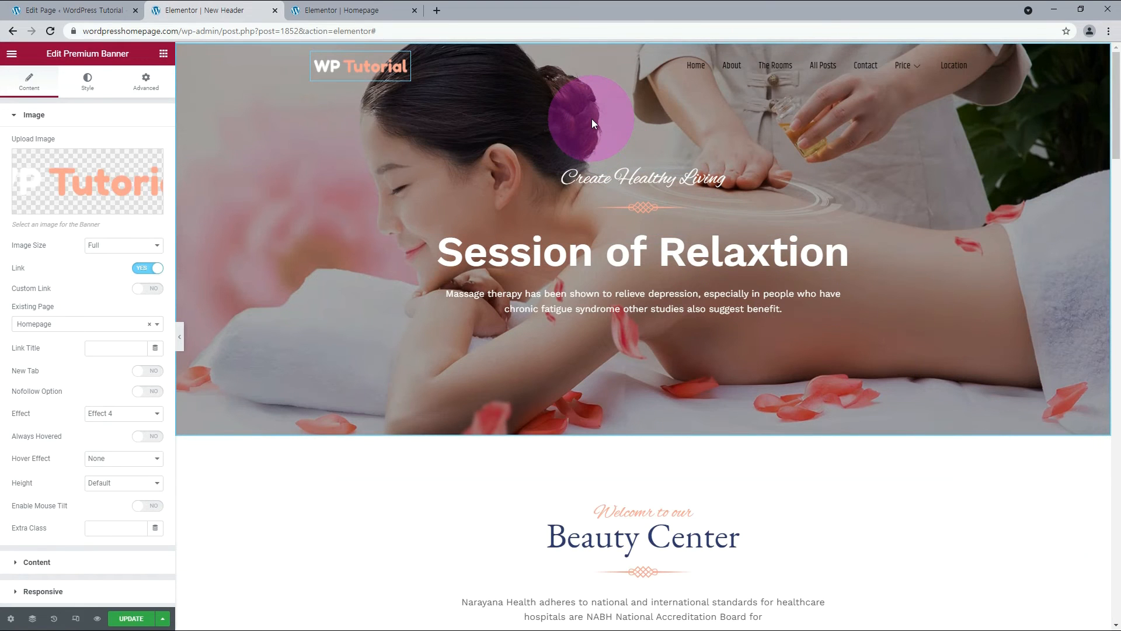
- Set the typography size of the header's ElementsKit Nav Menu items to 18 px
{"action": "left_click", "coordinate": [971, 52]}
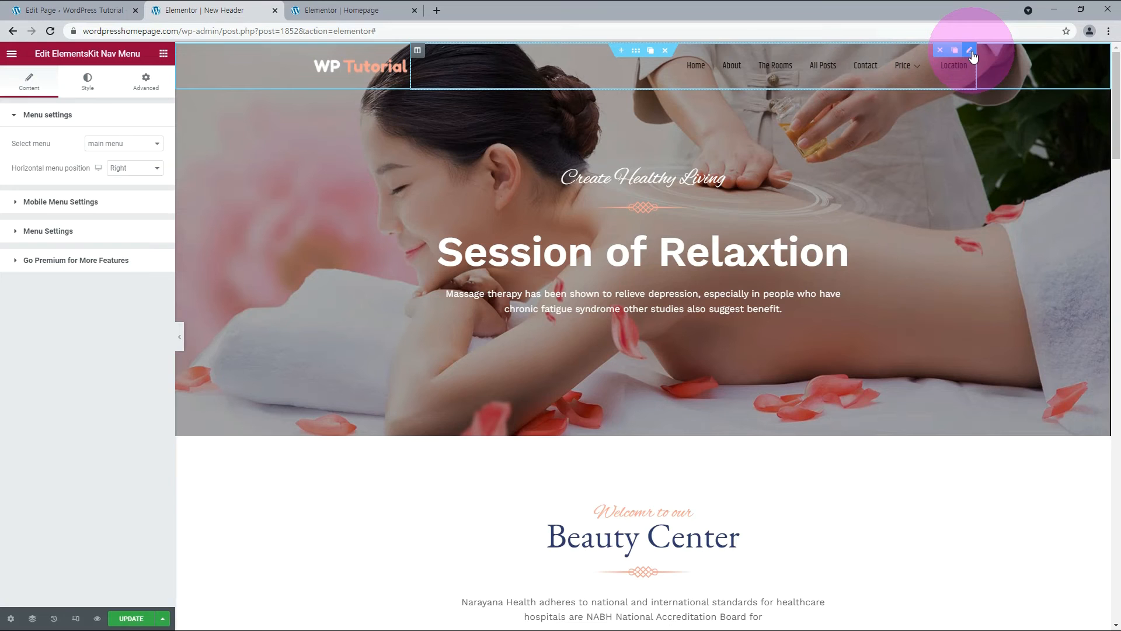
{"action": "left_click", "coordinate": [85, 81]}
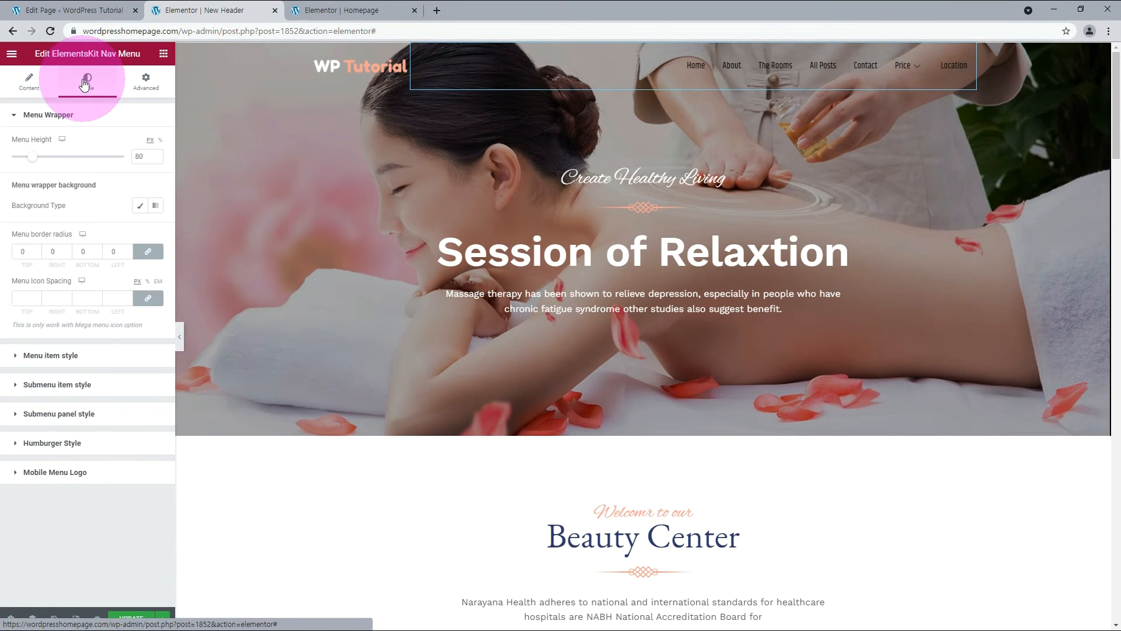
{"action": "left_click", "coordinate": [87, 357]}
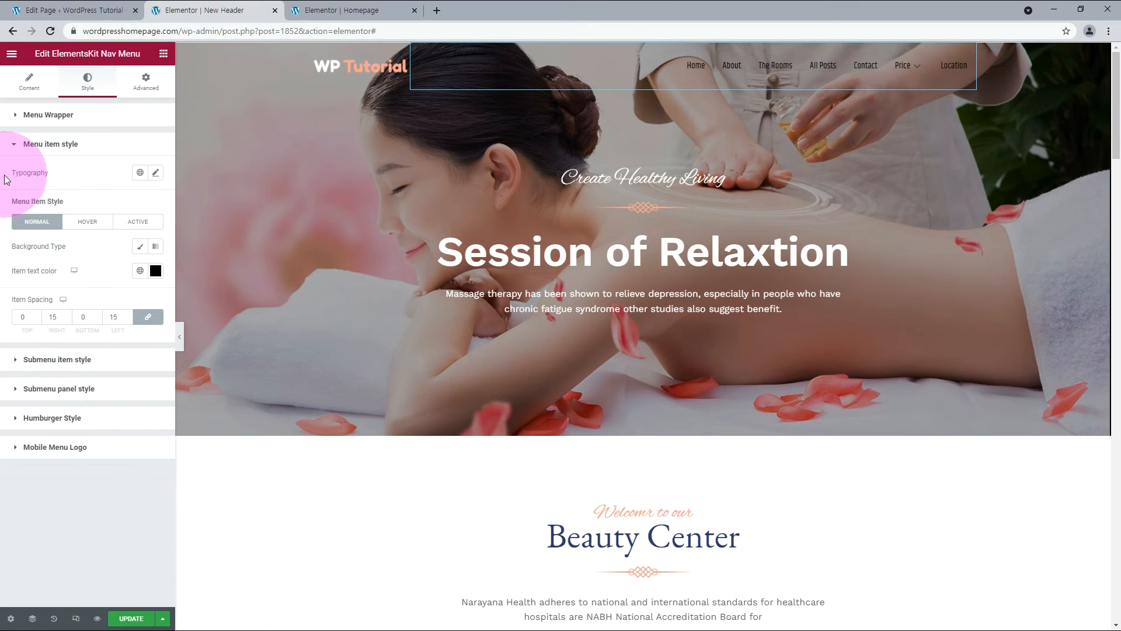
{"action": "left_click", "coordinate": [157, 174]}
{"action": "left_click", "coordinate": [132, 264]}
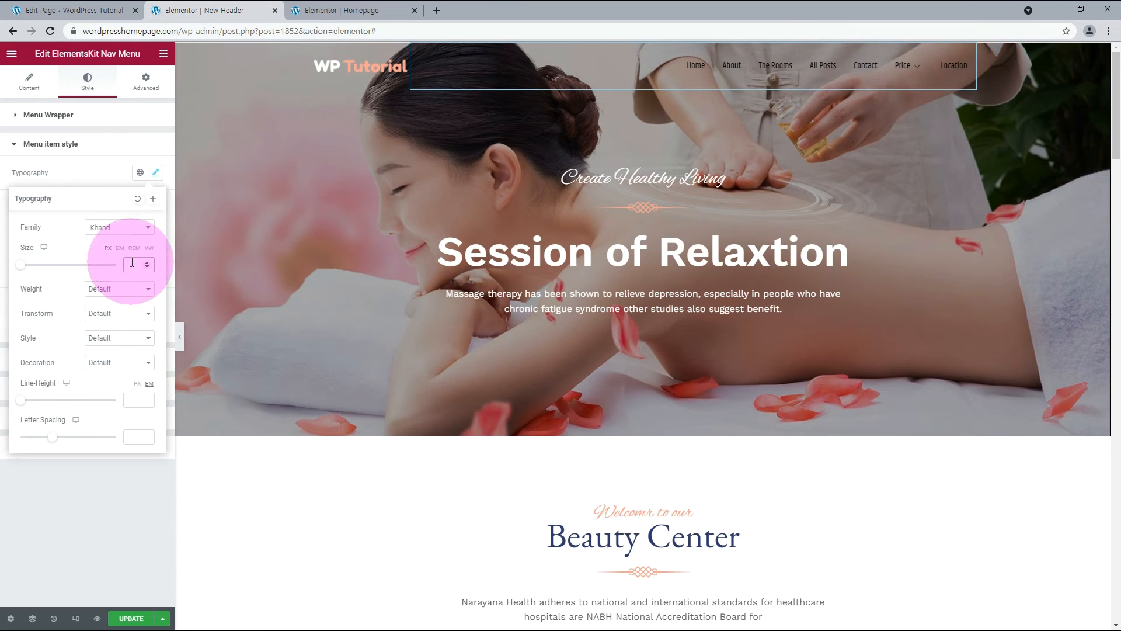
{"action": "type", "text": "18"}
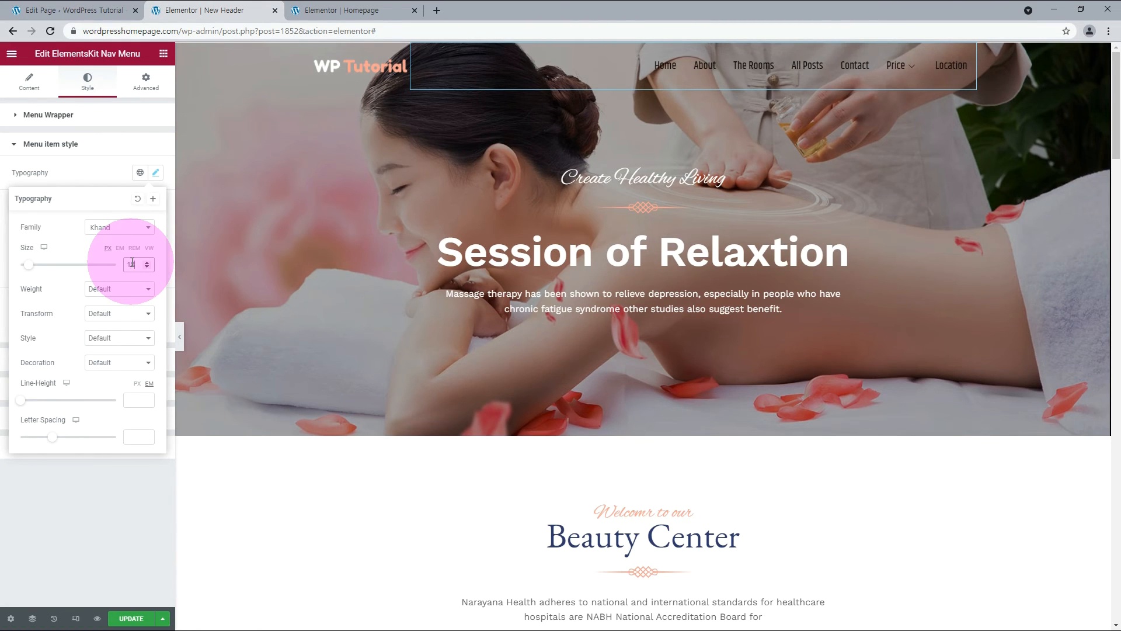
{"action": "left_click", "coordinate": [92, 178]}
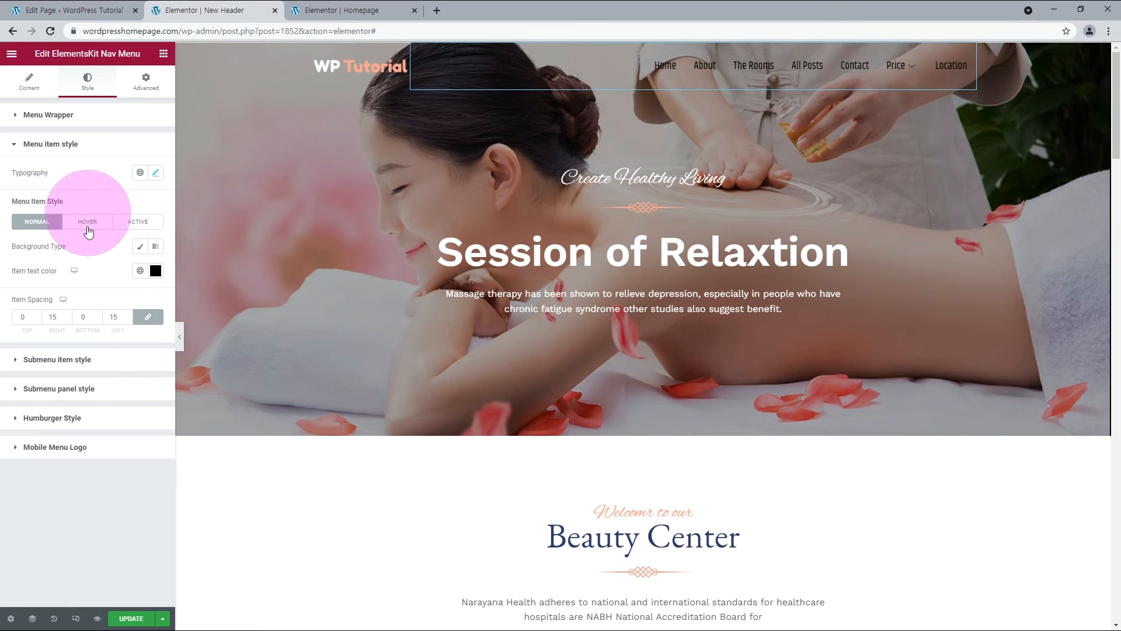
- Set the nav menu's normal item text color to #ffffff
{"action": "left_click", "coordinate": [159, 274]}
{"action": "double_click", "coordinate": [44, 449]}
{"action": "type", "text": "ffffff"}
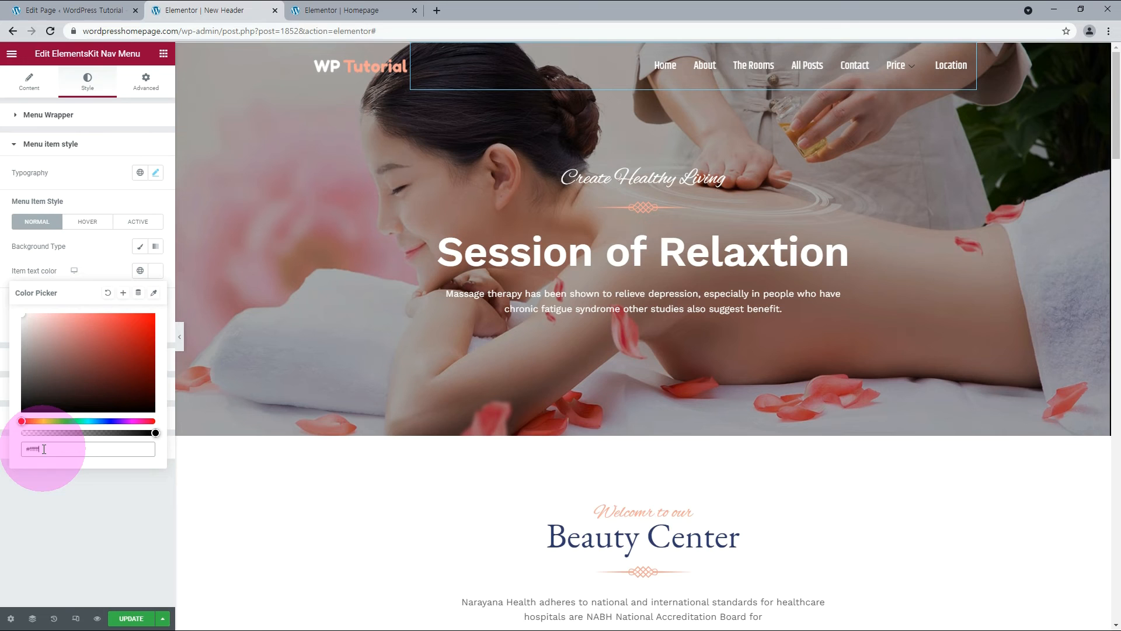
{"action": "left_click", "coordinate": [80, 506]}
- Set the nav menu's hover item text color to #ffffff and check it on the Price menu item
{"action": "left_click", "coordinate": [76, 226]}
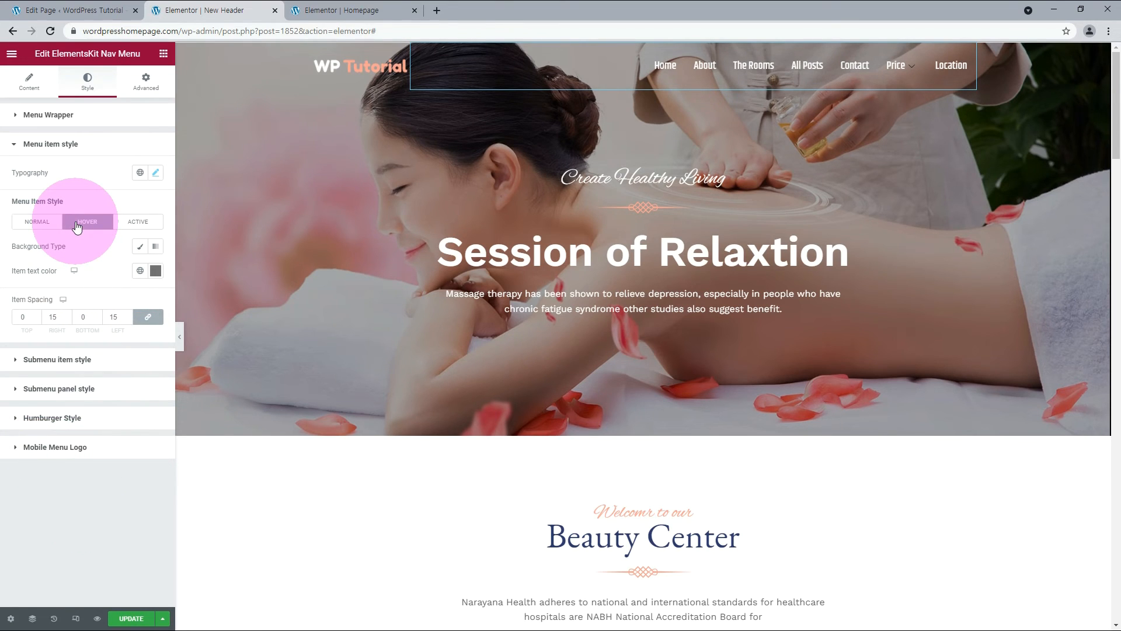
{"action": "left_click", "coordinate": [155, 271]}
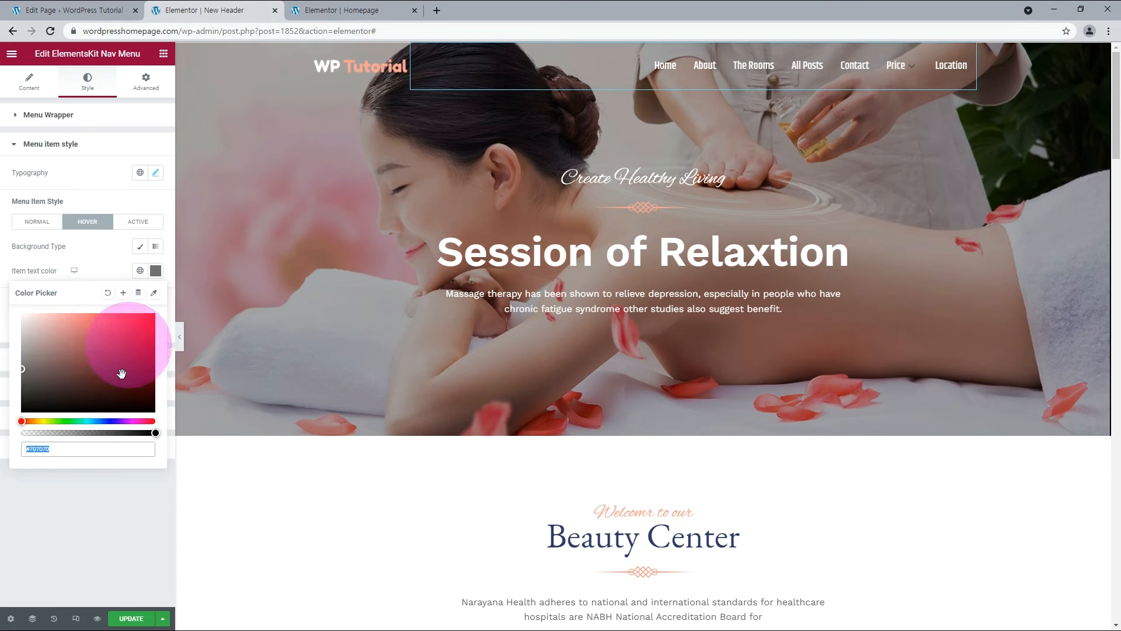
{"action": "double_click", "coordinate": [41, 454]}
{"action": "type", "text": "ffffff"}
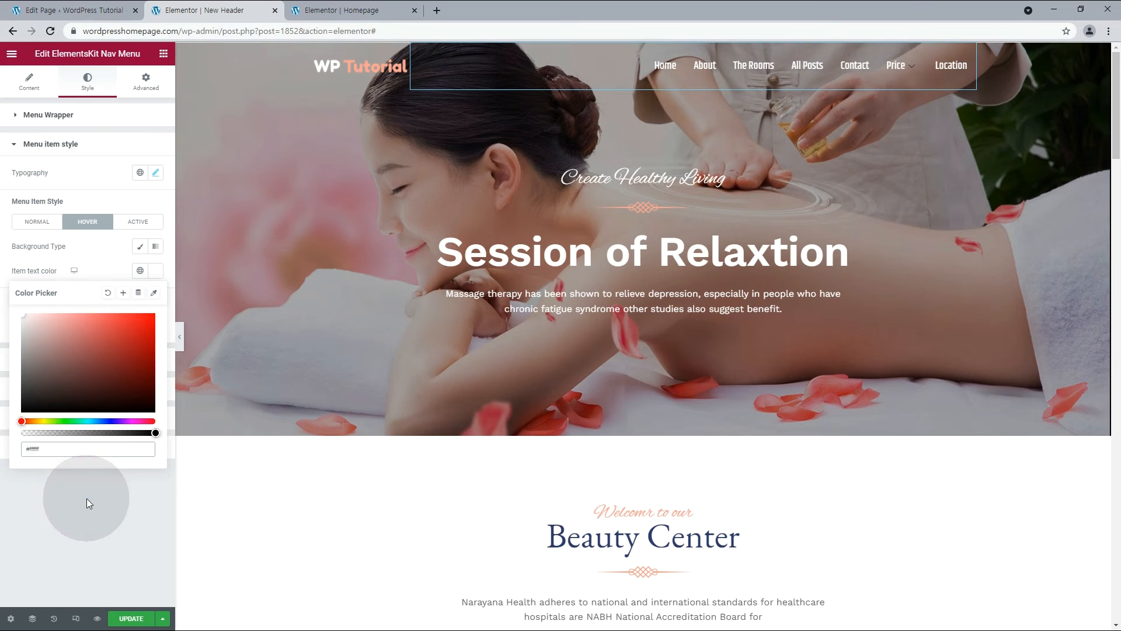
{"action": "left_click", "coordinate": [88, 498]}
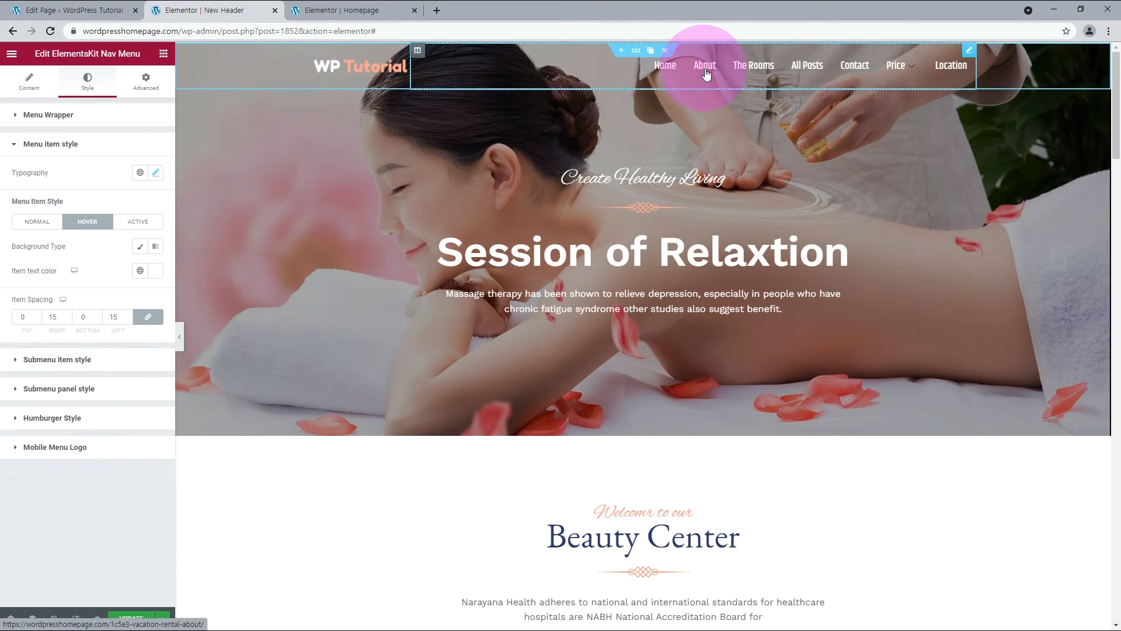
{"action": "mouse_move", "coordinate": [893, 67]}
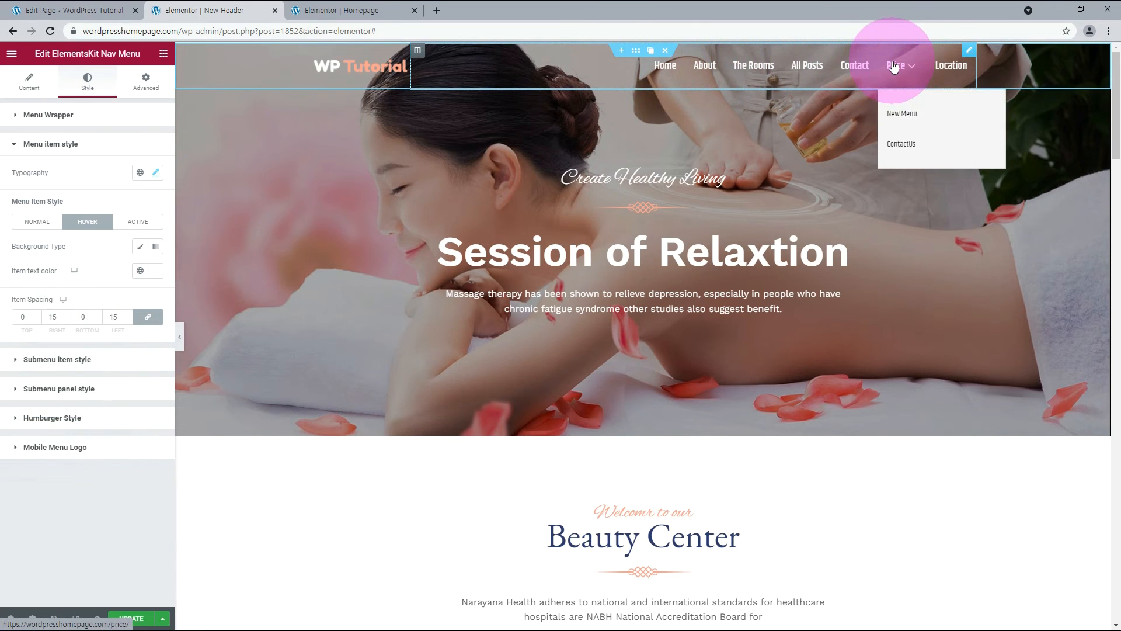
- Set the nav menu's active item text color to the salmon tone #f9a392
{"action": "left_click", "coordinate": [143, 223]}
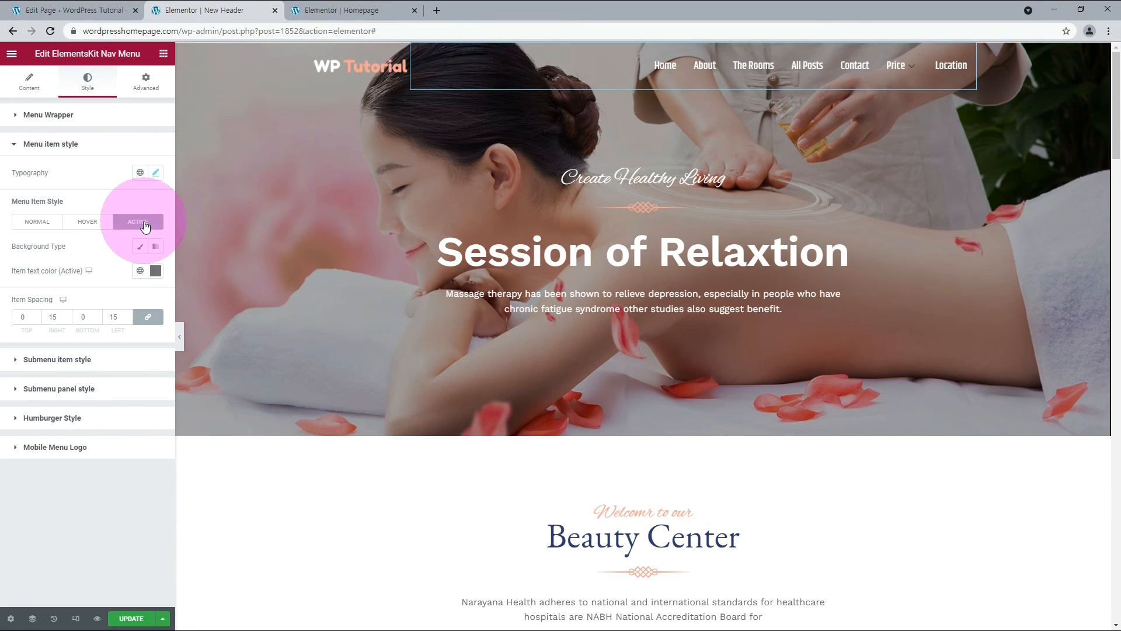
{"action": "left_click", "coordinate": [155, 270]}
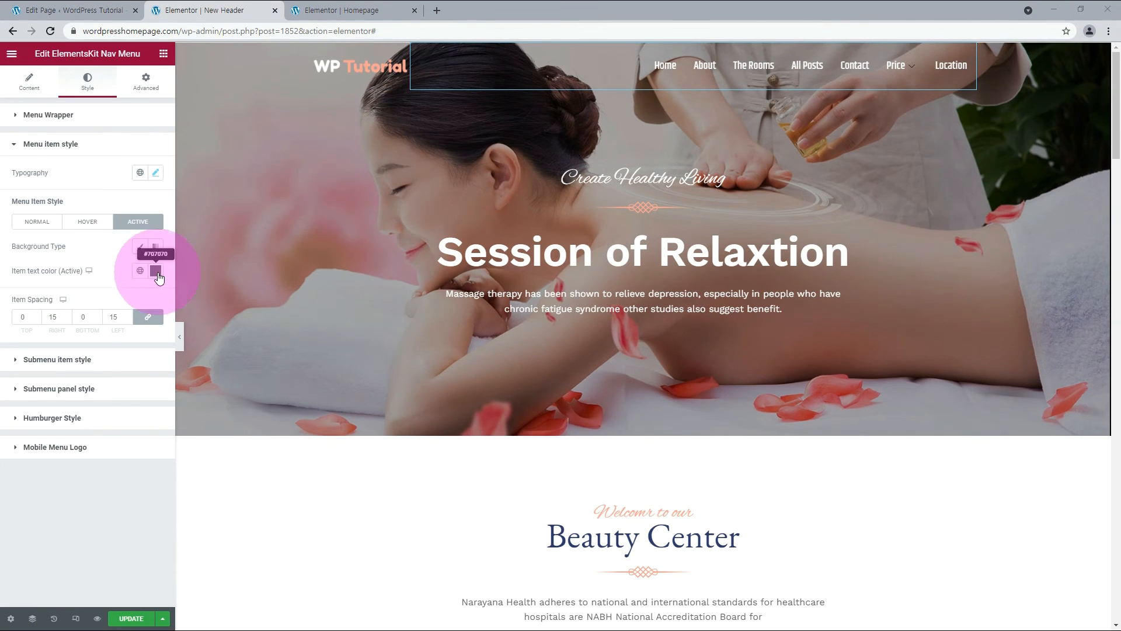
{"action": "left_click", "coordinate": [50, 450]}
{"action": "double_click", "coordinate": [45, 451]}
{"action": "type", "text": "f0a382"}
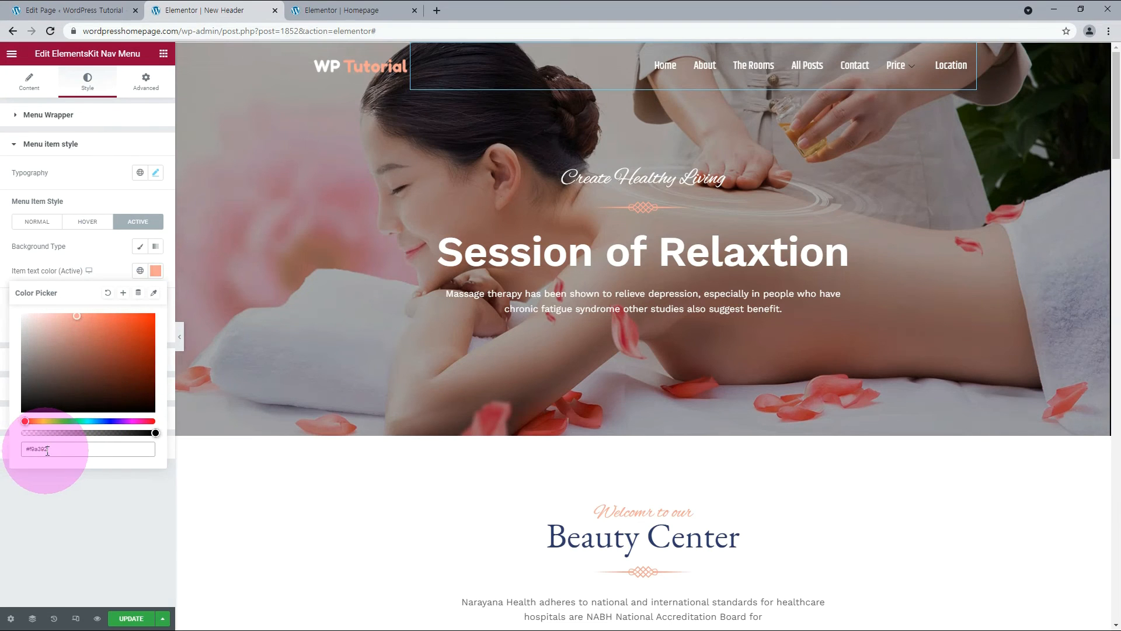
{"action": "left_click", "coordinate": [63, 363]}
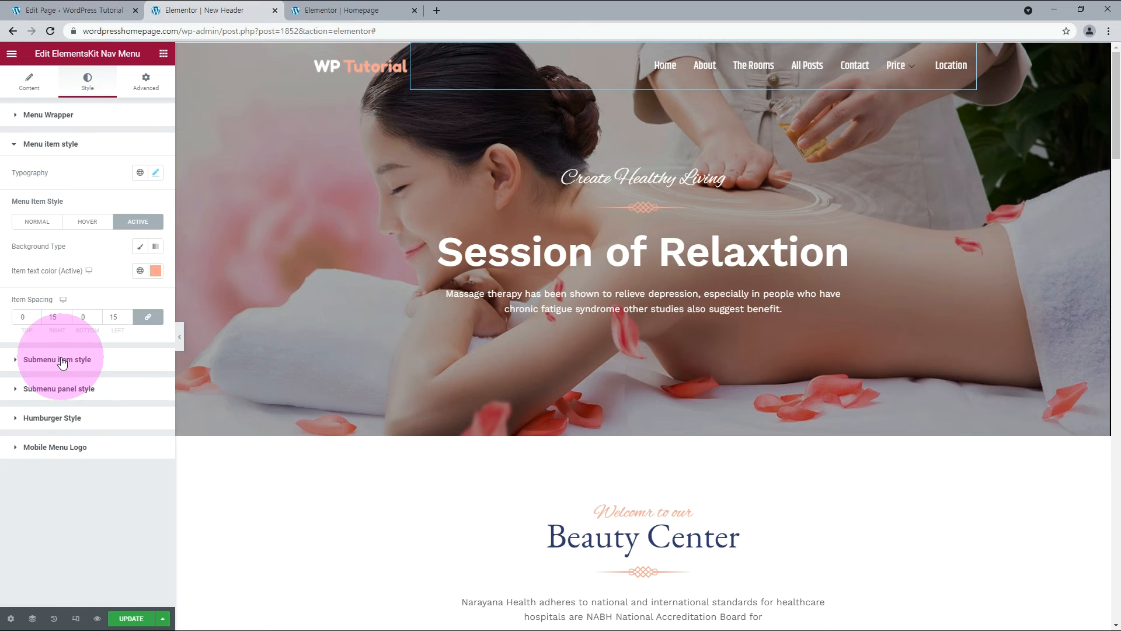
- Set the submenu indicator color of the nav menu to #ffffff and check the arrow beside Price
{"action": "left_click", "coordinate": [62, 360]}
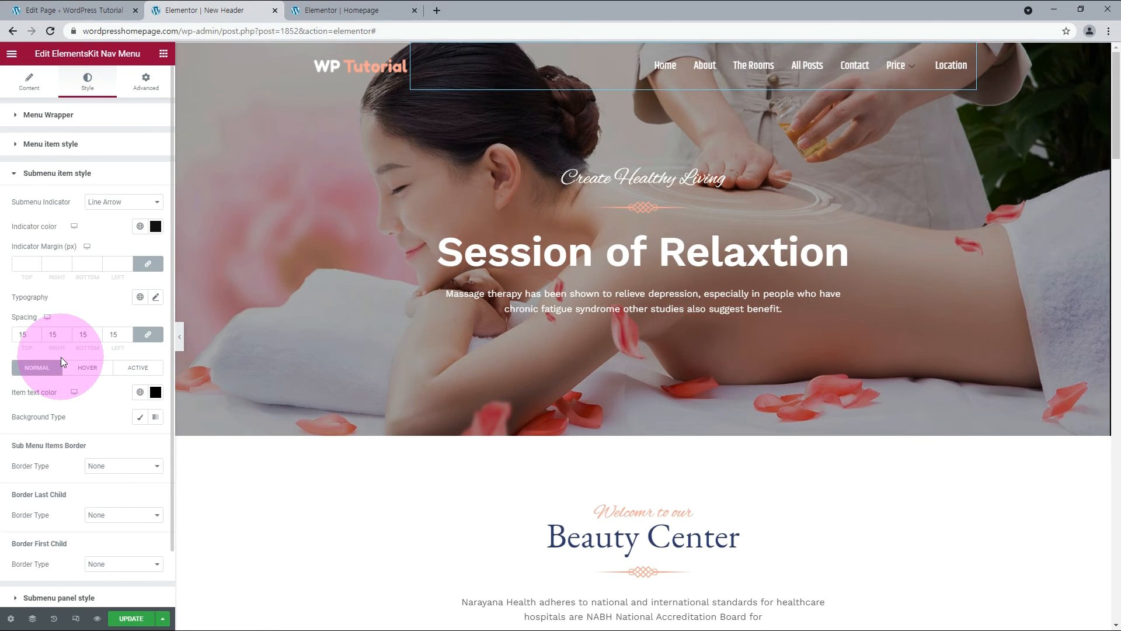
{"action": "mouse_move", "coordinate": [900, 63]}
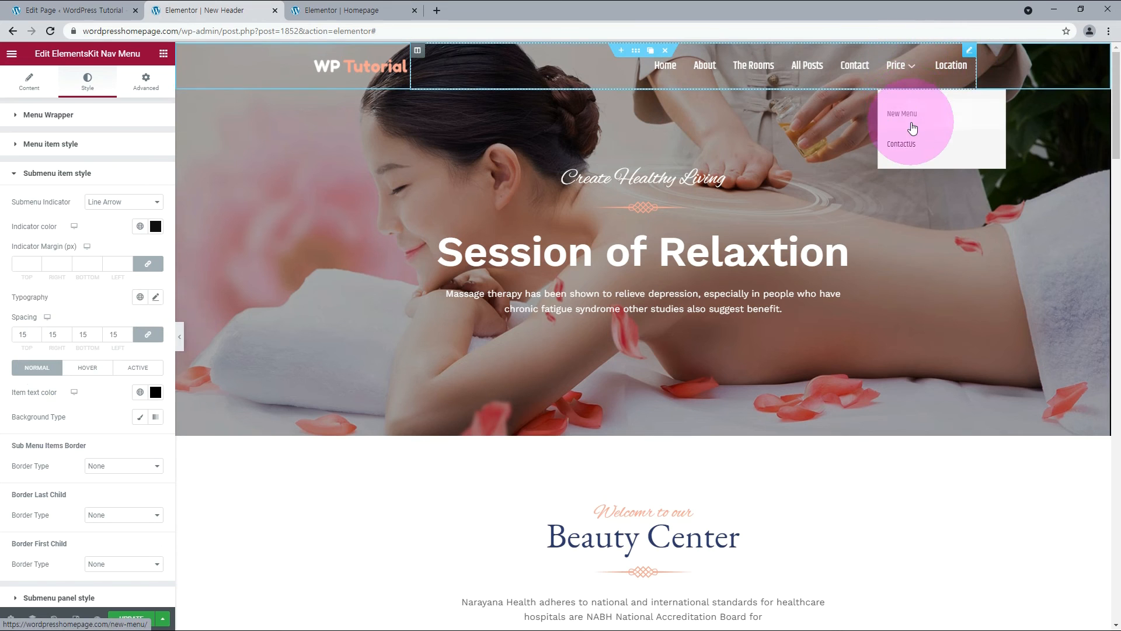
{"action": "left_click", "coordinate": [155, 228]}
{"action": "left_click", "coordinate": [42, 394]}
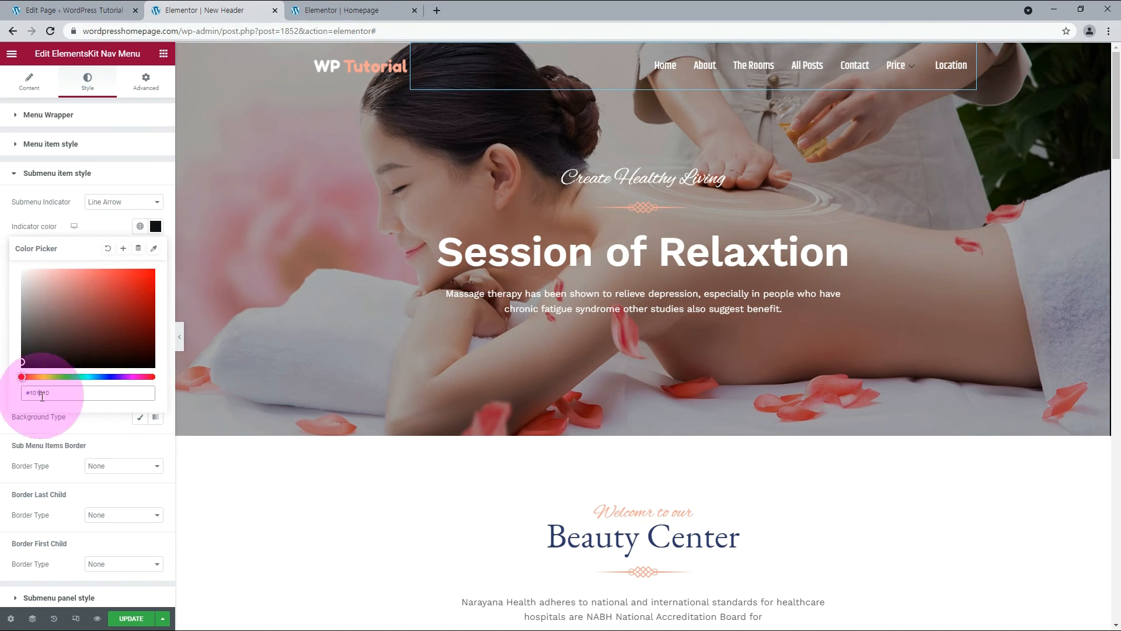
{"action": "type", "text": "ffffff"}
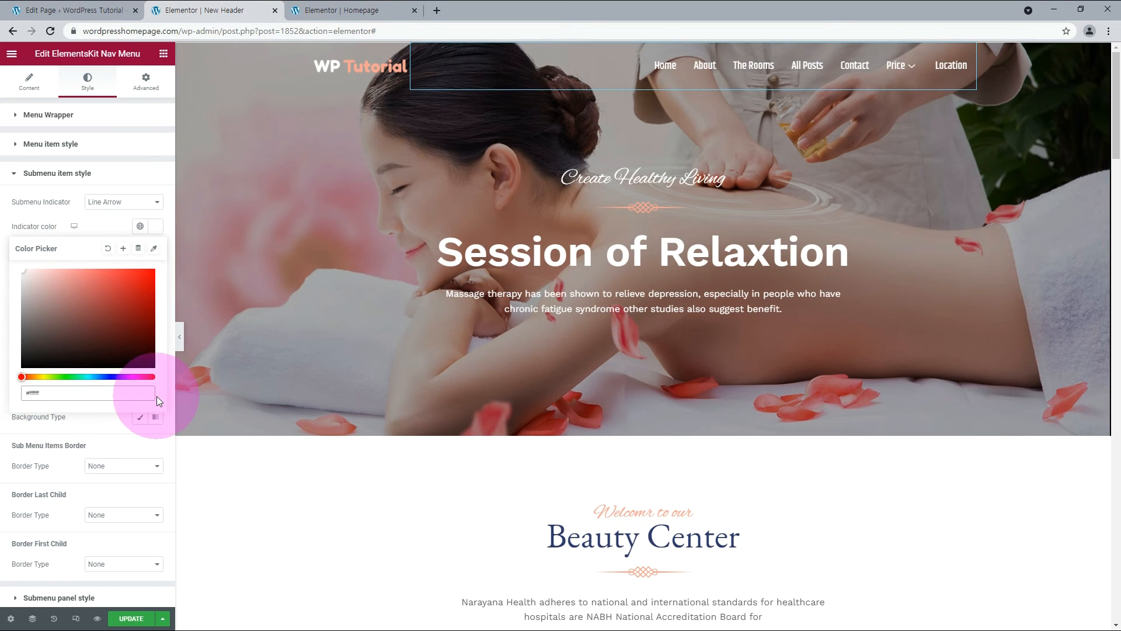
{"action": "left_click", "coordinate": [113, 431]}
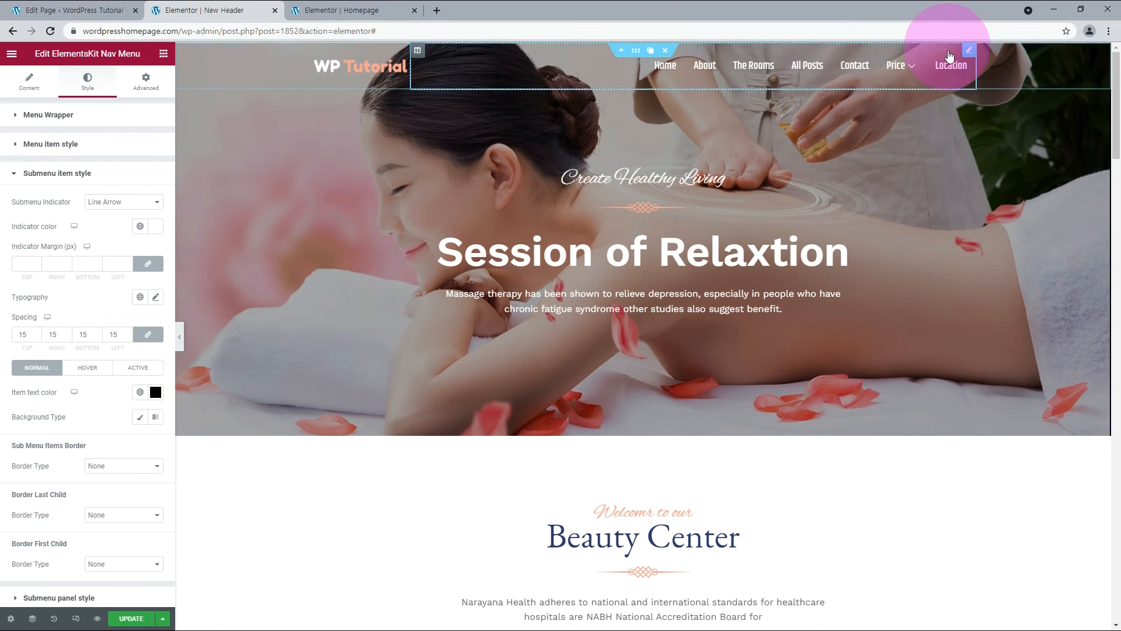
{"action": "mouse_move", "coordinate": [914, 69]}
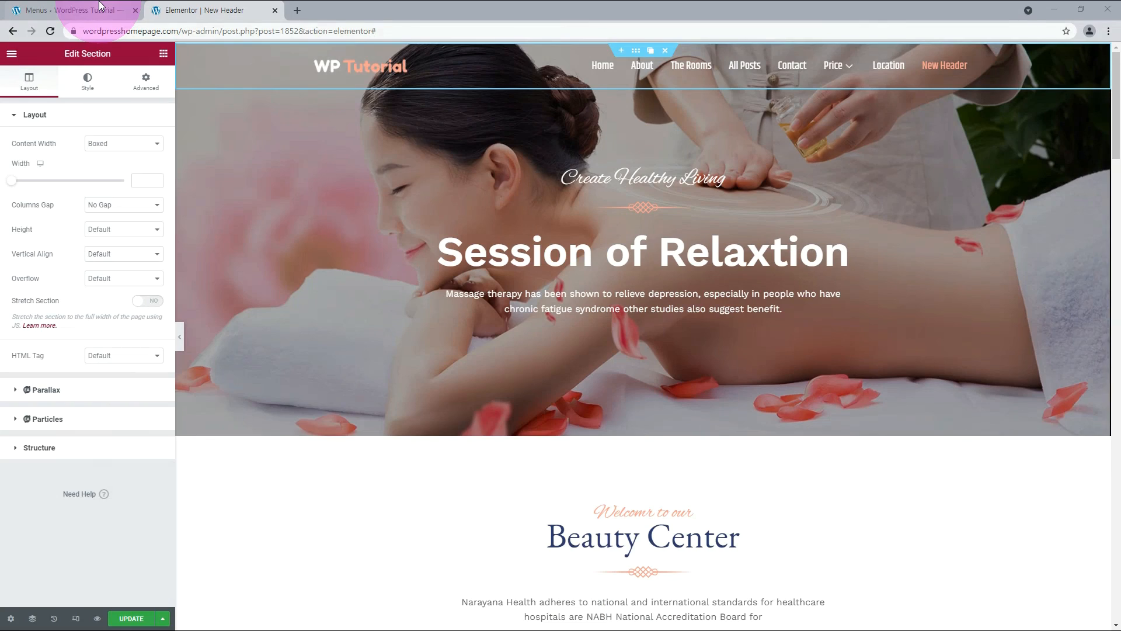
- Give the header section a classic background overlay with the color #ffffff
{"action": "left_click", "coordinate": [87, 81]}
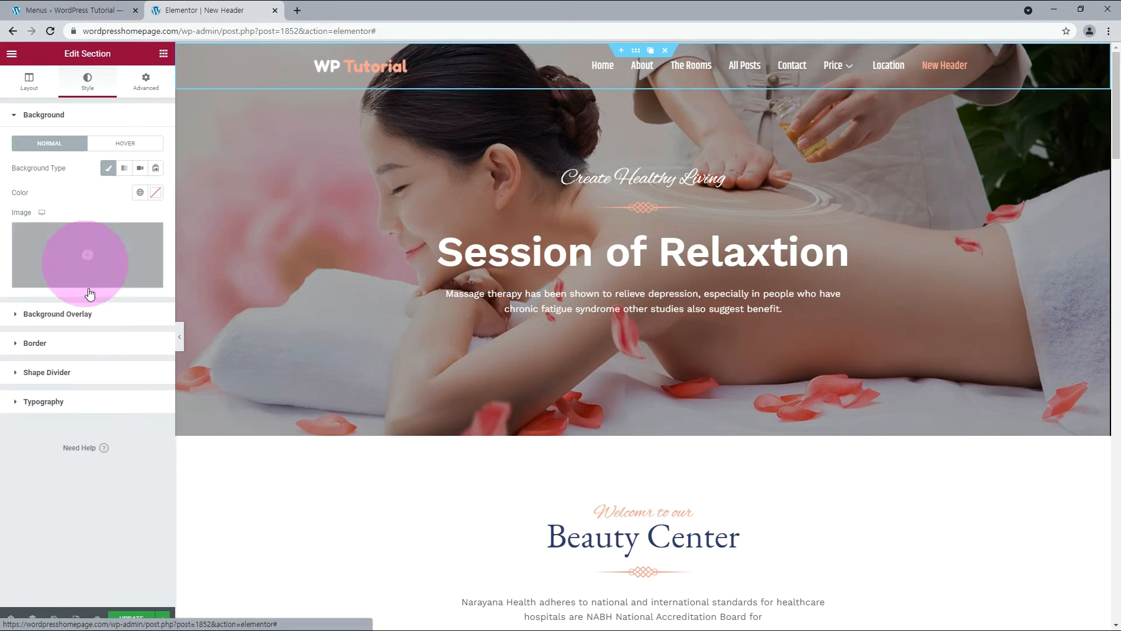
{"action": "left_click", "coordinate": [80, 325]}
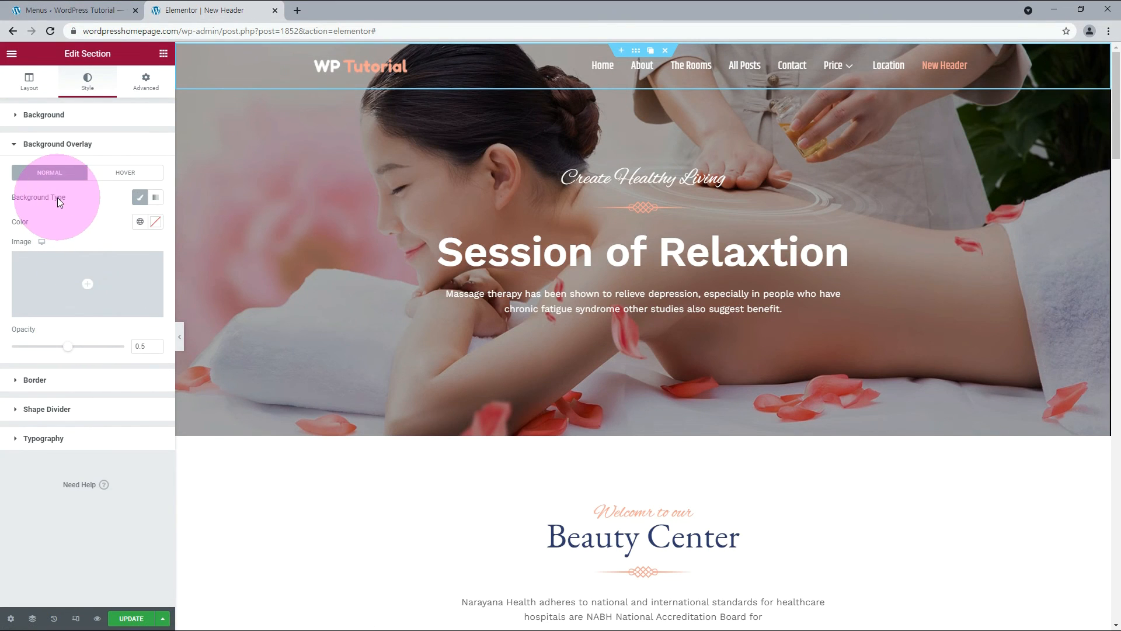
{"action": "left_click", "coordinate": [155, 222]}
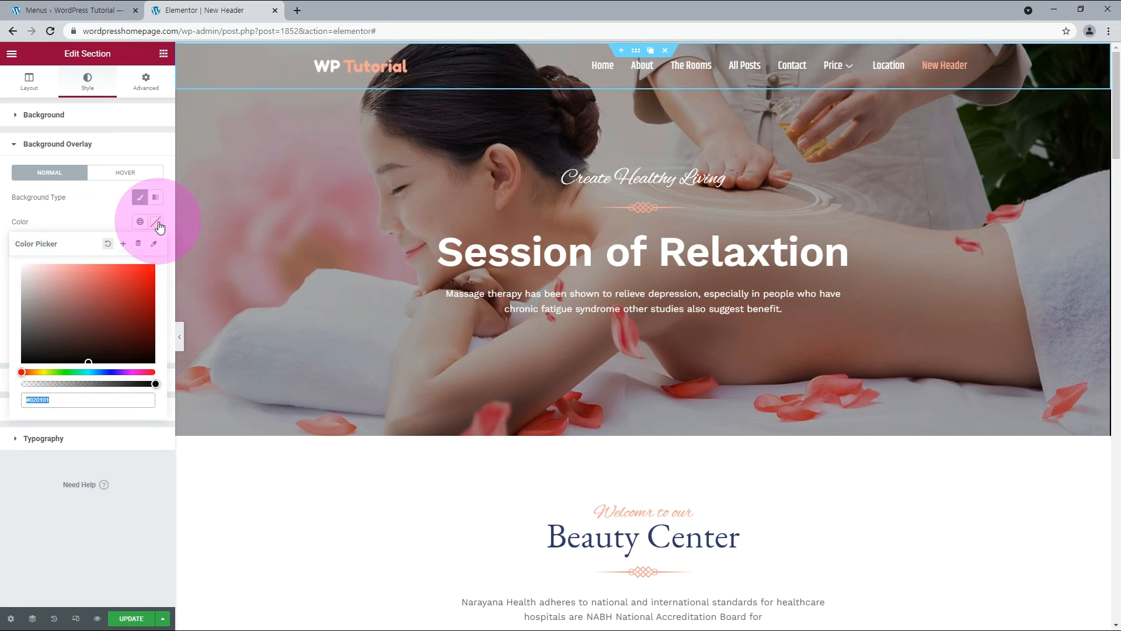
{"action": "double_click", "coordinate": [37, 400]}
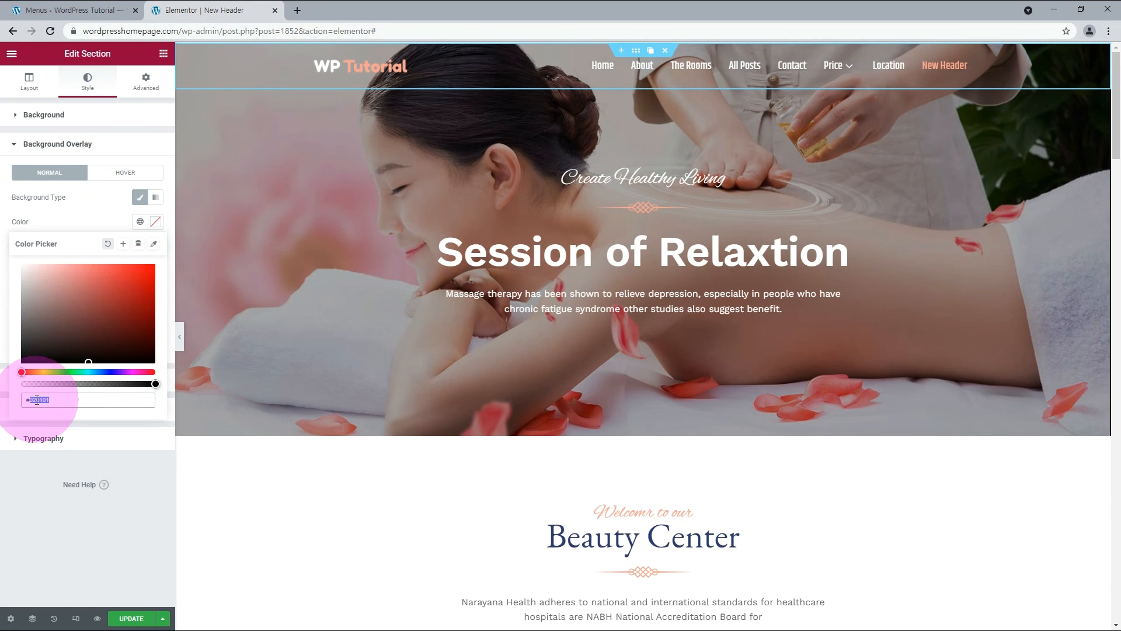
{"action": "type", "text": "ffffff"}
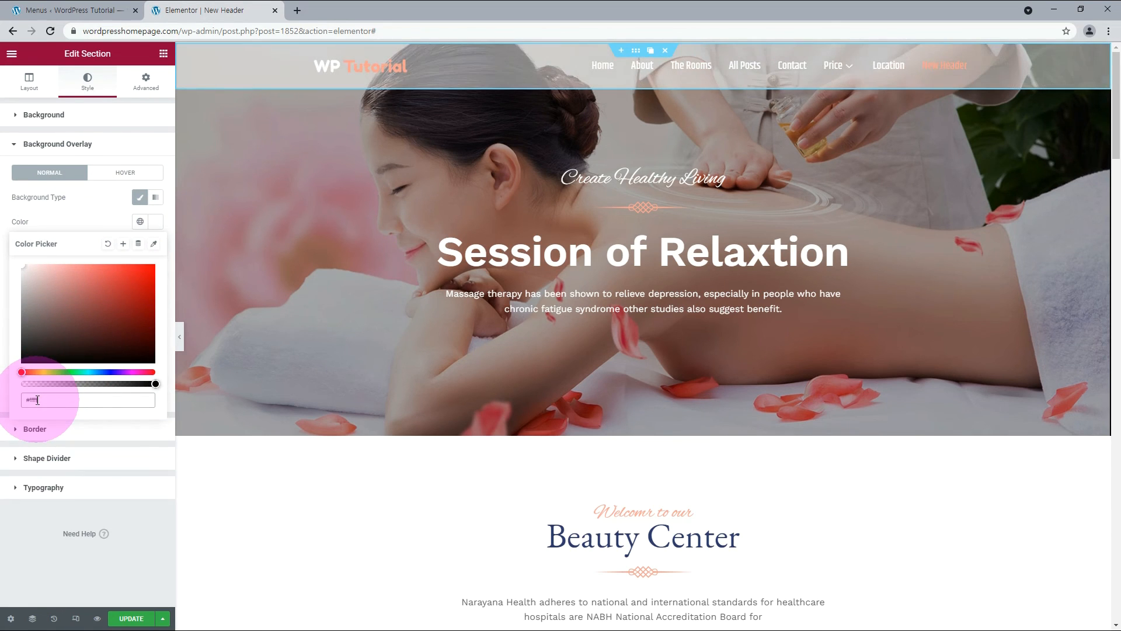
- Set the opacity of the header section's background overlay to 0.2
{"action": "left_click", "coordinate": [95, 454]}
{"action": "left_click_drag", "start_coordinate": [141, 344], "coordinate": [149, 343]}
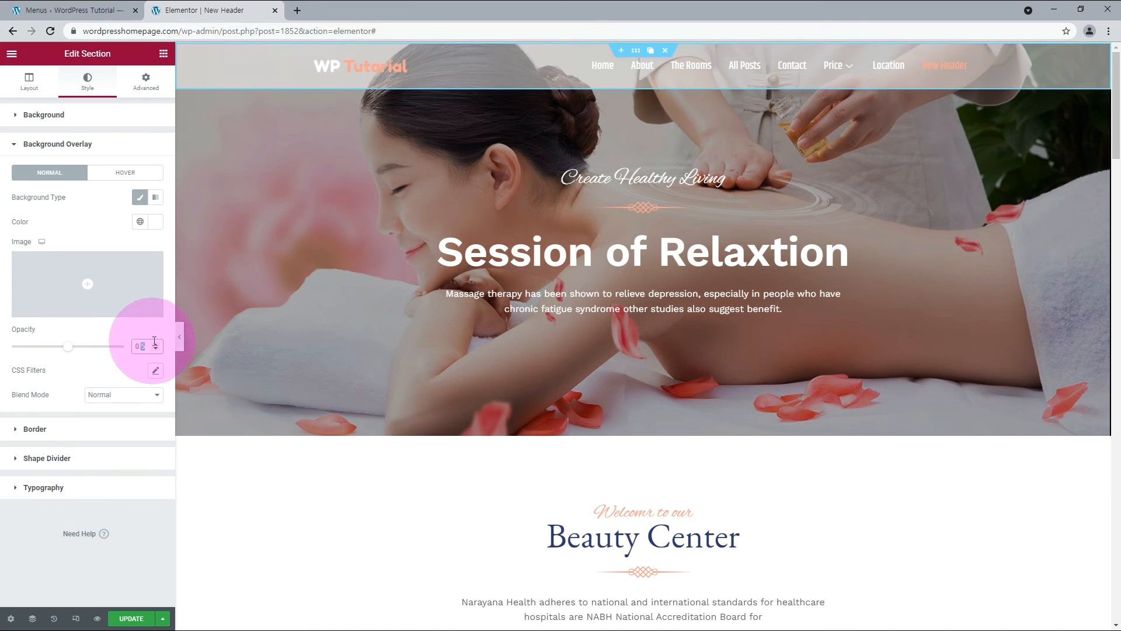
{"action": "type", "text": "3"}
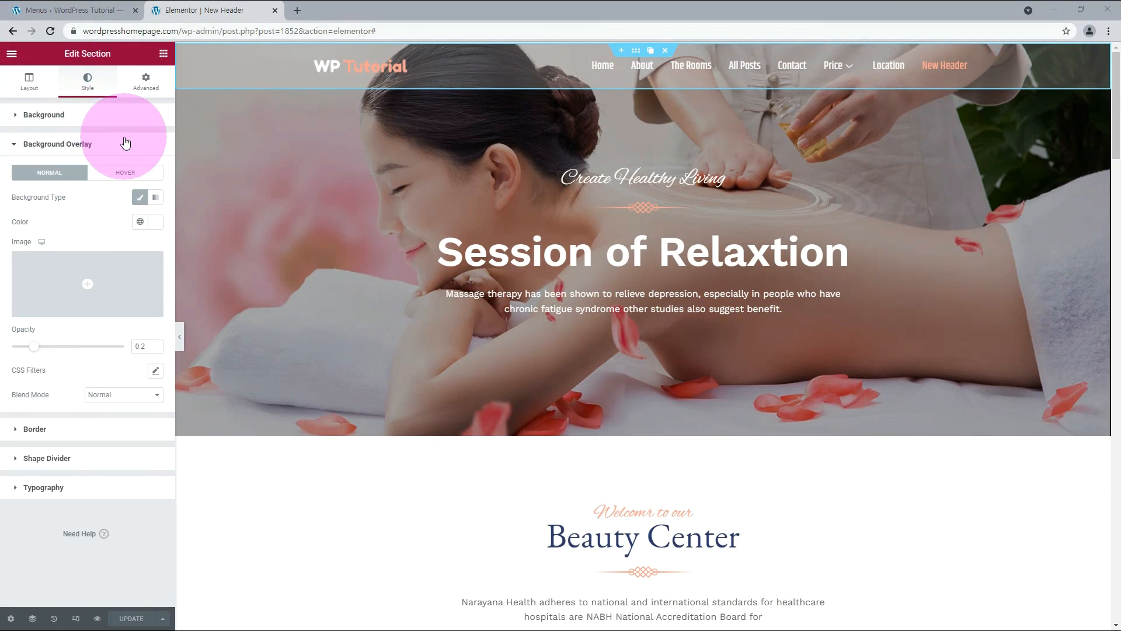
- Assign the CSS ID stickyh to the header section, leaving its CSS classes empty
{"action": "left_click", "coordinate": [151, 91]}
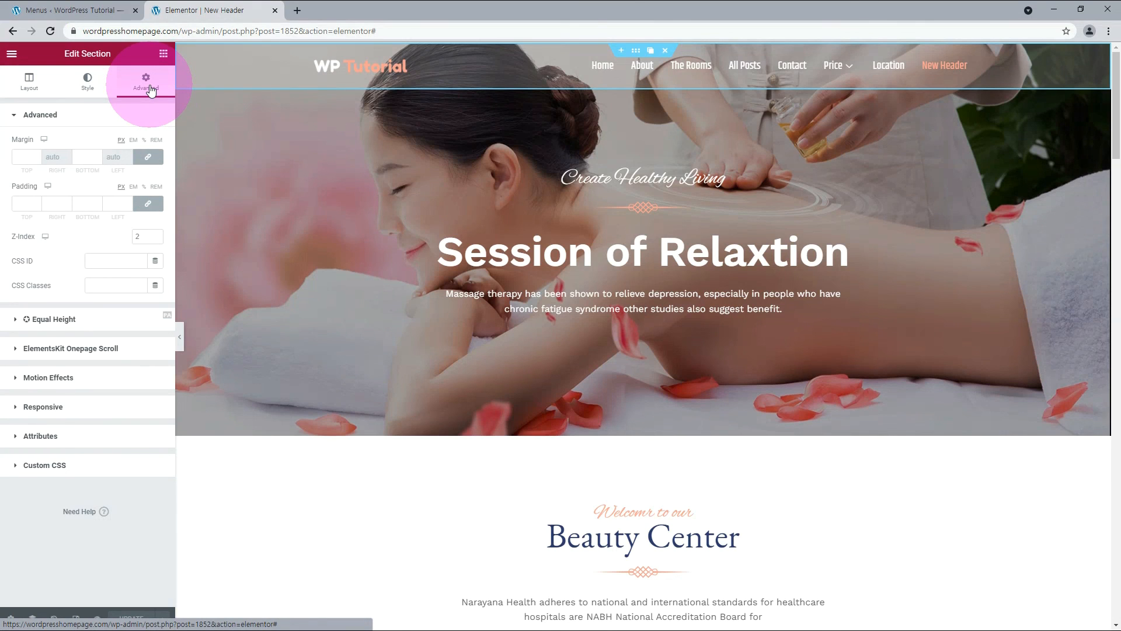
{"action": "left_click", "coordinate": [118, 287]}
{"action": "type", "text": "sti"}
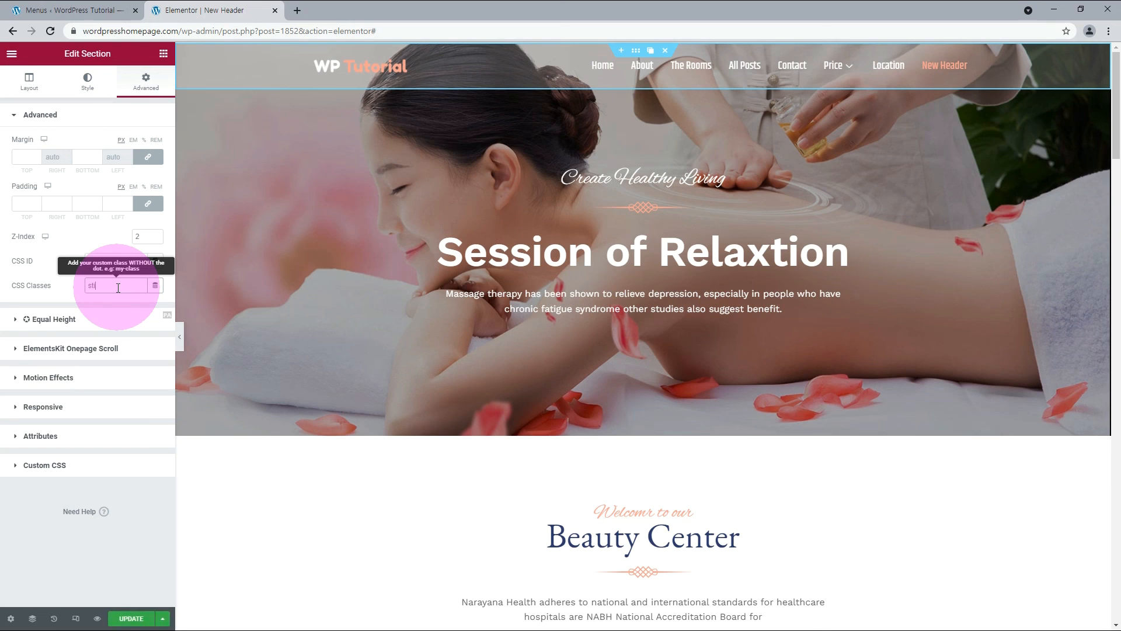
{"action": "type", "text": "cky"}
{"action": "left_click", "coordinate": [102, 266]}
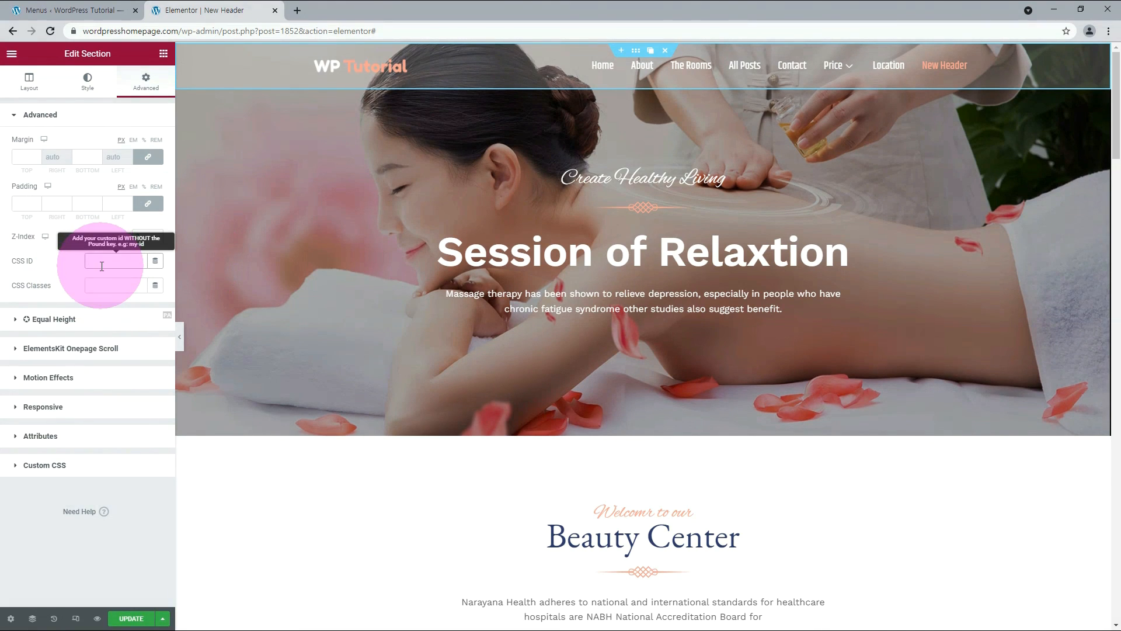
{"action": "type", "text": "stic"}
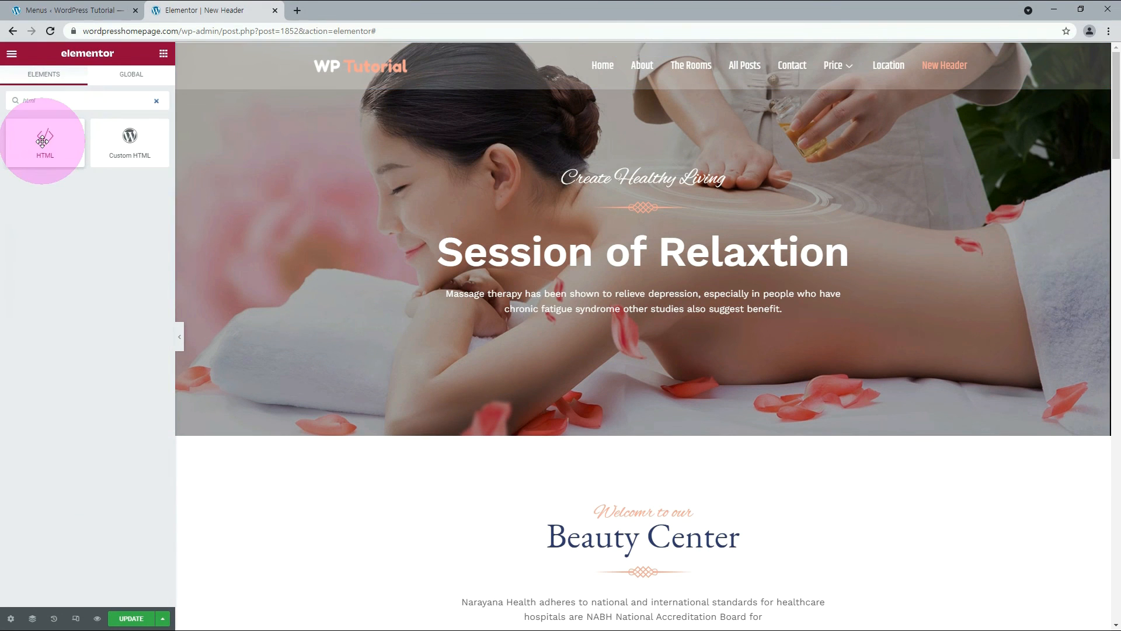
- Add an HTML widget below the hero text with code that fixes #stickyh on top, background #446084 when scrolled past 50 and transparent otherwise
{"action": "left_click_drag", "start_coordinate": [37, 142], "coordinate": [602, 315]}
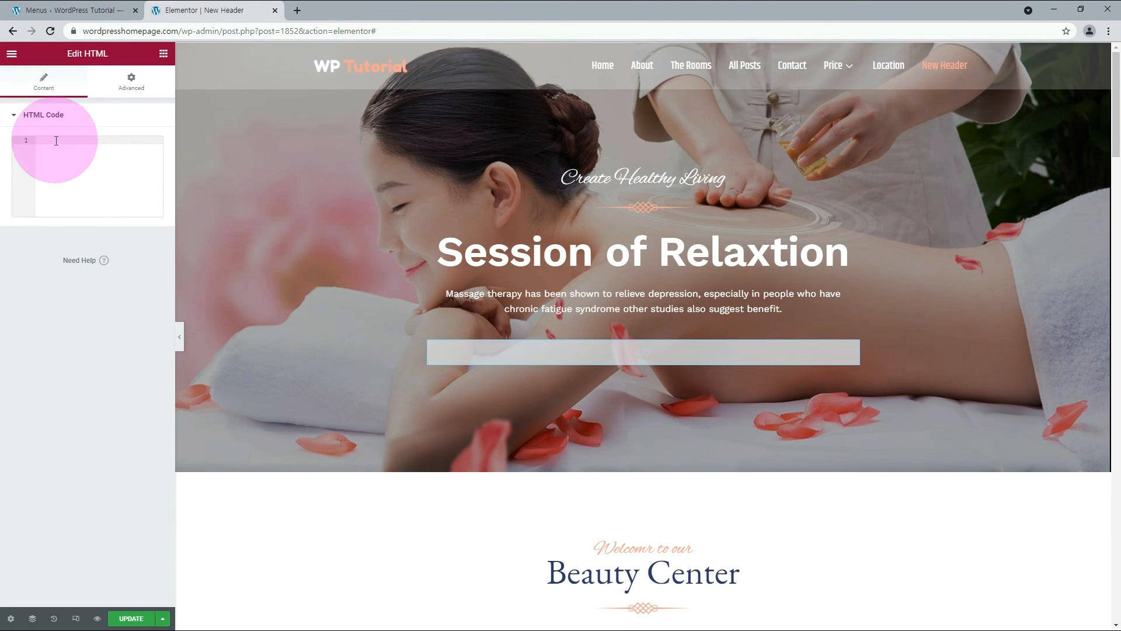
{"action": "type", "text": "<style> #stickyh {   position: fixed;   top: 0;   width: 100%;   transition: 0.5s; } </style> <script> window.onscroll = function() {scrollFunction()};  function scrollFunction() {   if (document.body.scrollTop > 50 || document.documentElement.scrollTop > 50) {     document.getElementById(\"stickyh\").style.background = \"#446084\";   } else {     document.getElementById(\"stickyh\").style.background = \"transparent\";   } } </script>"}
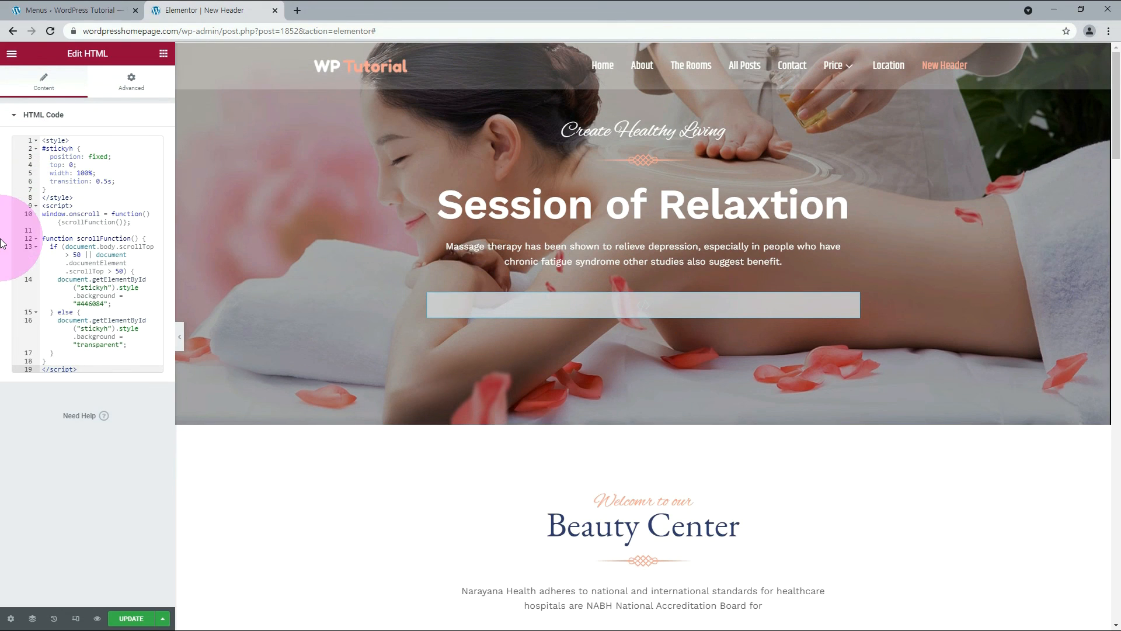
{"action": "key", "text": "ctrl+plus"}
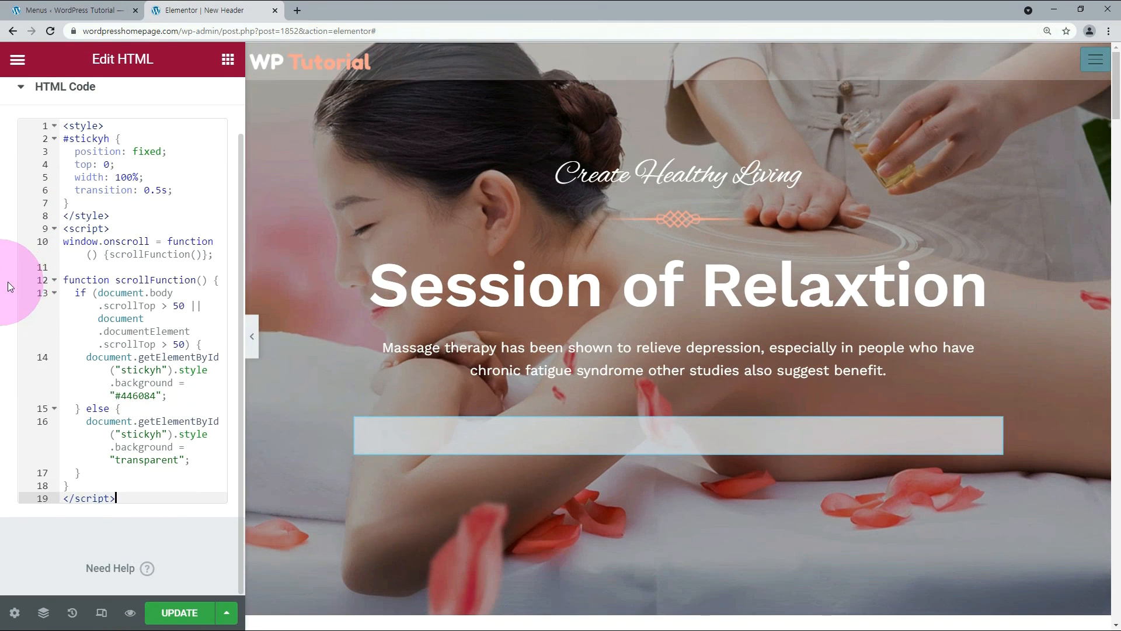
{"action": "left_click_drag", "start_coordinate": [173, 191], "coordinate": [56, 153]}
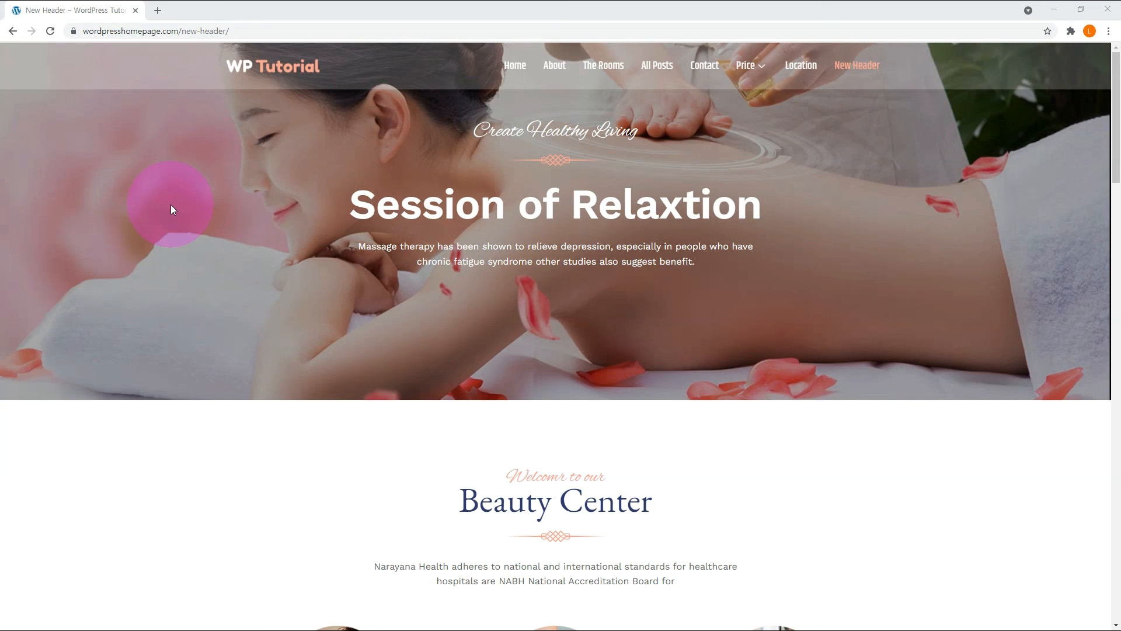
- Check the sticky header's position and background on the published New Header page while scrolling down and back up
{"action": "scroll", "coordinate": [171, 204], "scroll_direction": "down", "scroll_amount": 8}
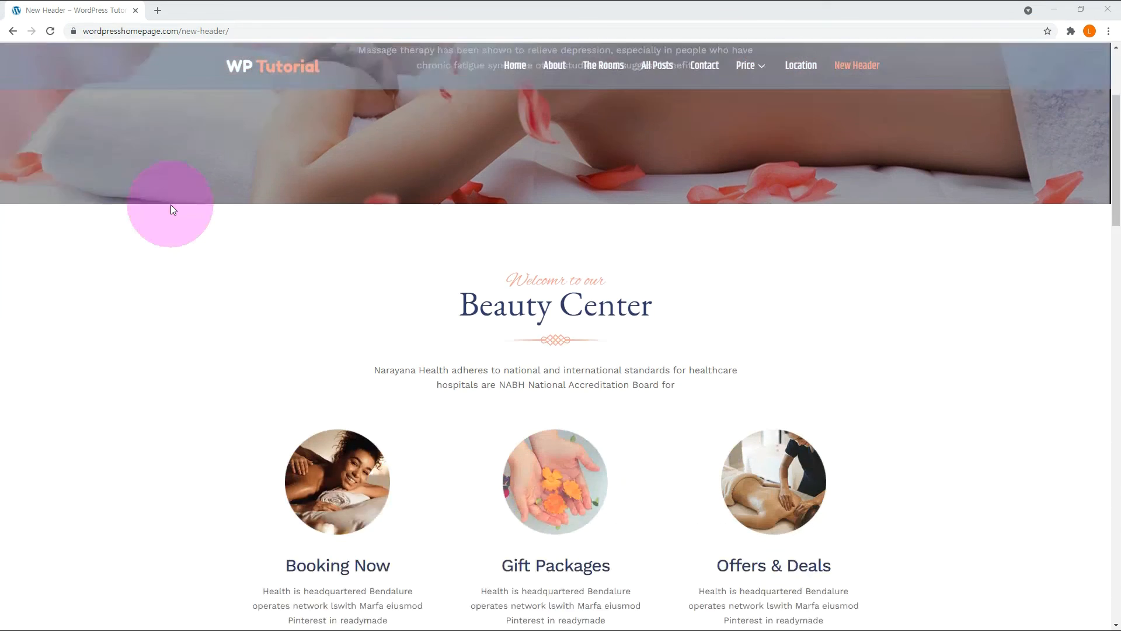
{"action": "scroll", "coordinate": [173, 201], "scroll_direction": "up", "scroll_amount": 8}
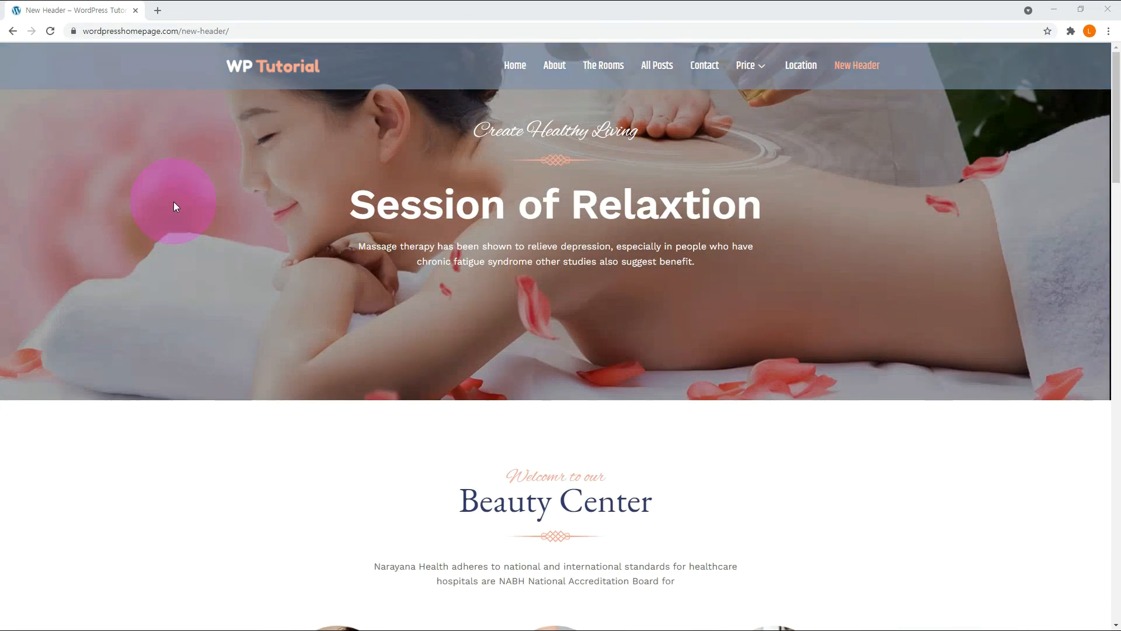
{"action": "scroll", "coordinate": [174, 201], "scroll_direction": "down", "scroll_amount": 5}
{"action": "scroll", "coordinate": [173, 202], "scroll_direction": "up", "scroll_amount": 5}
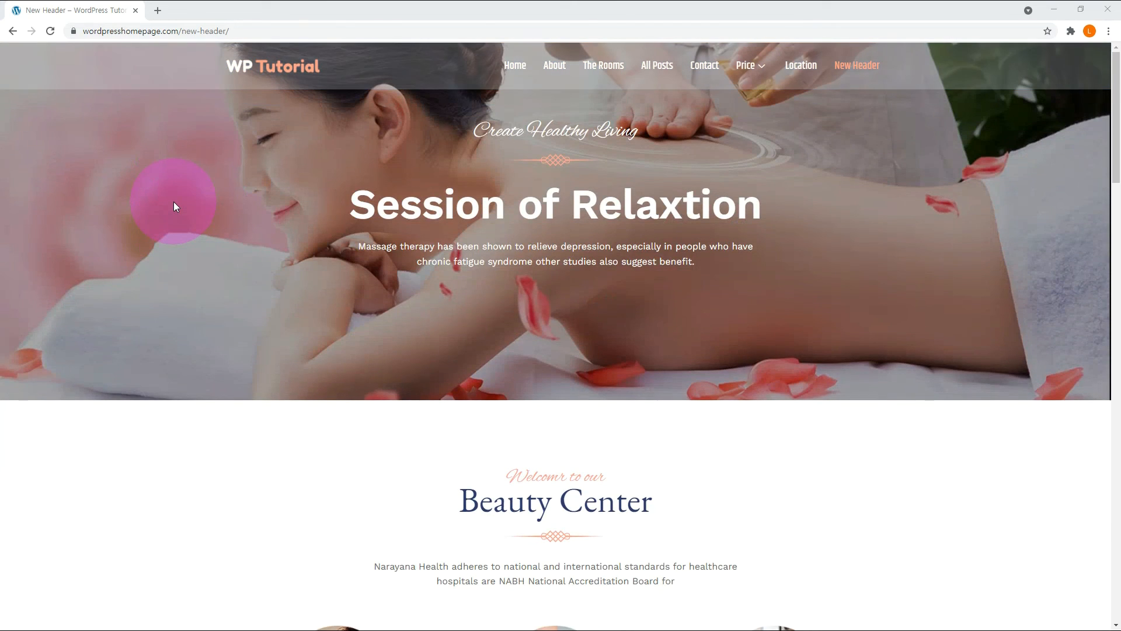